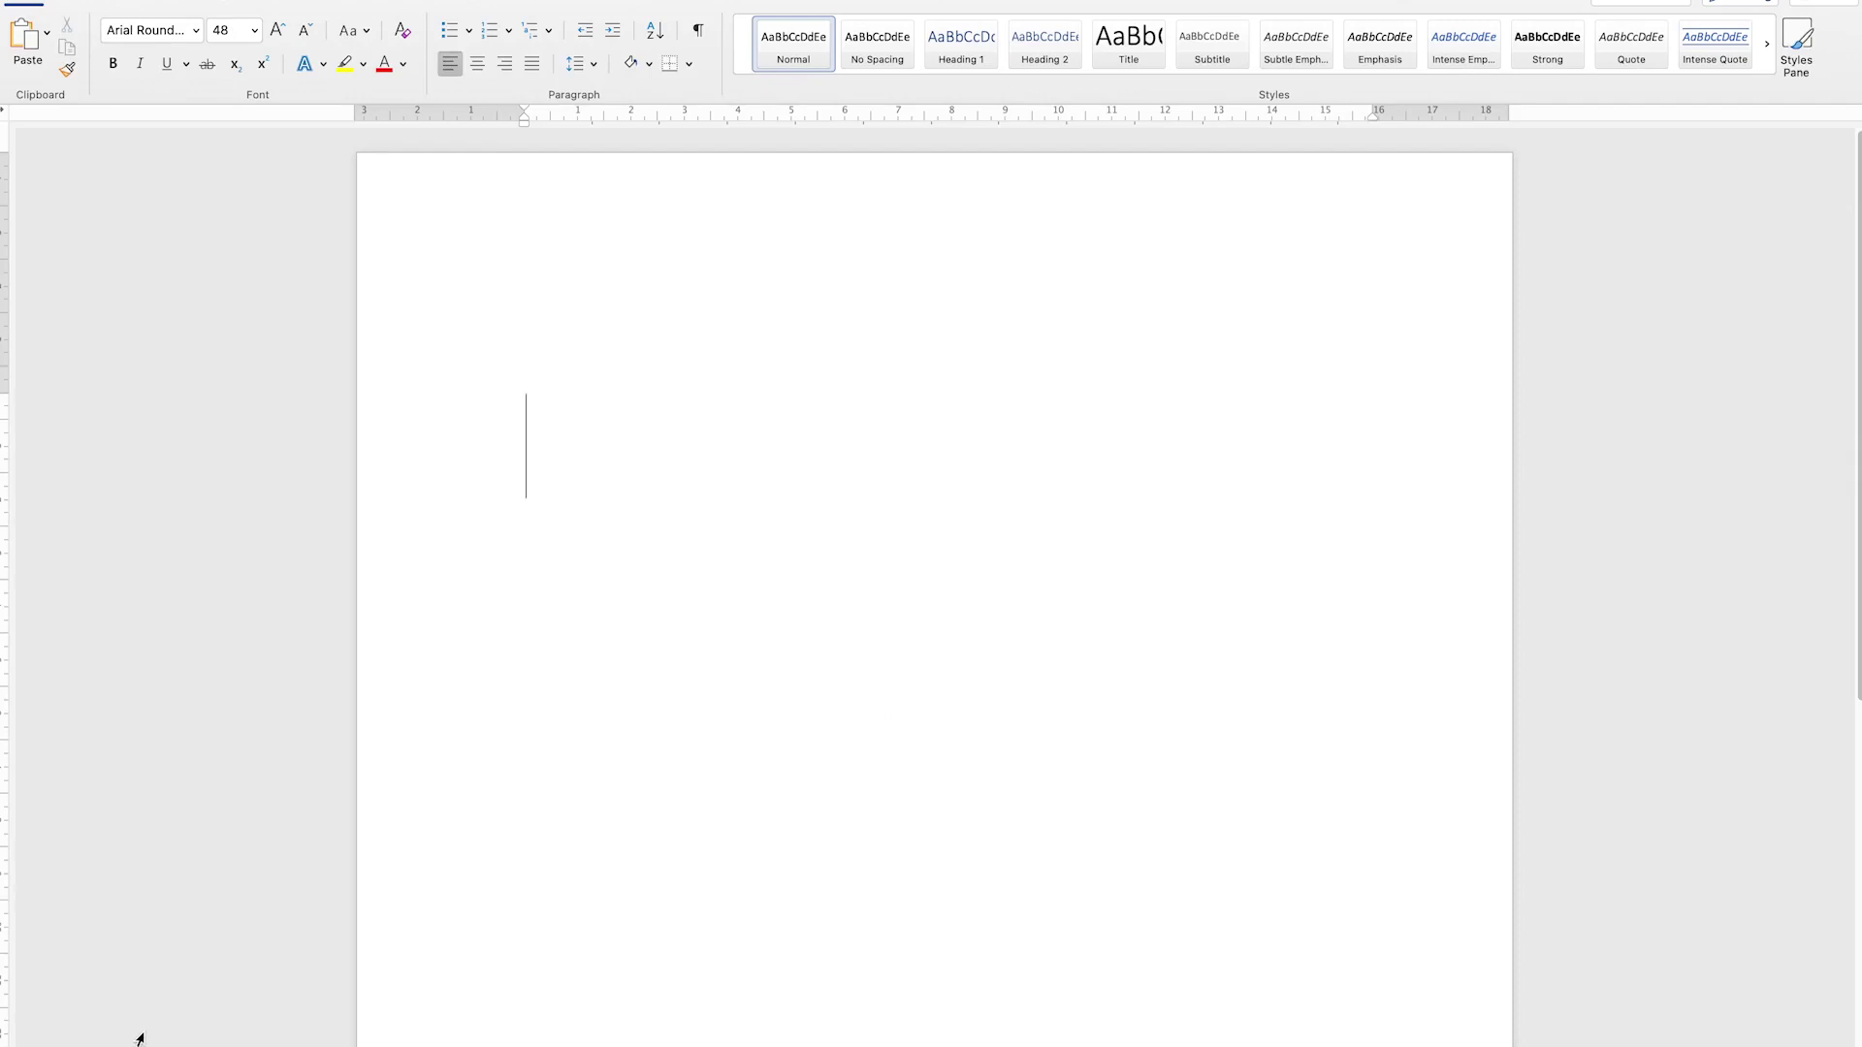
Type 'Welcome to my channel' on the page and select the whole line
text(Welcome)
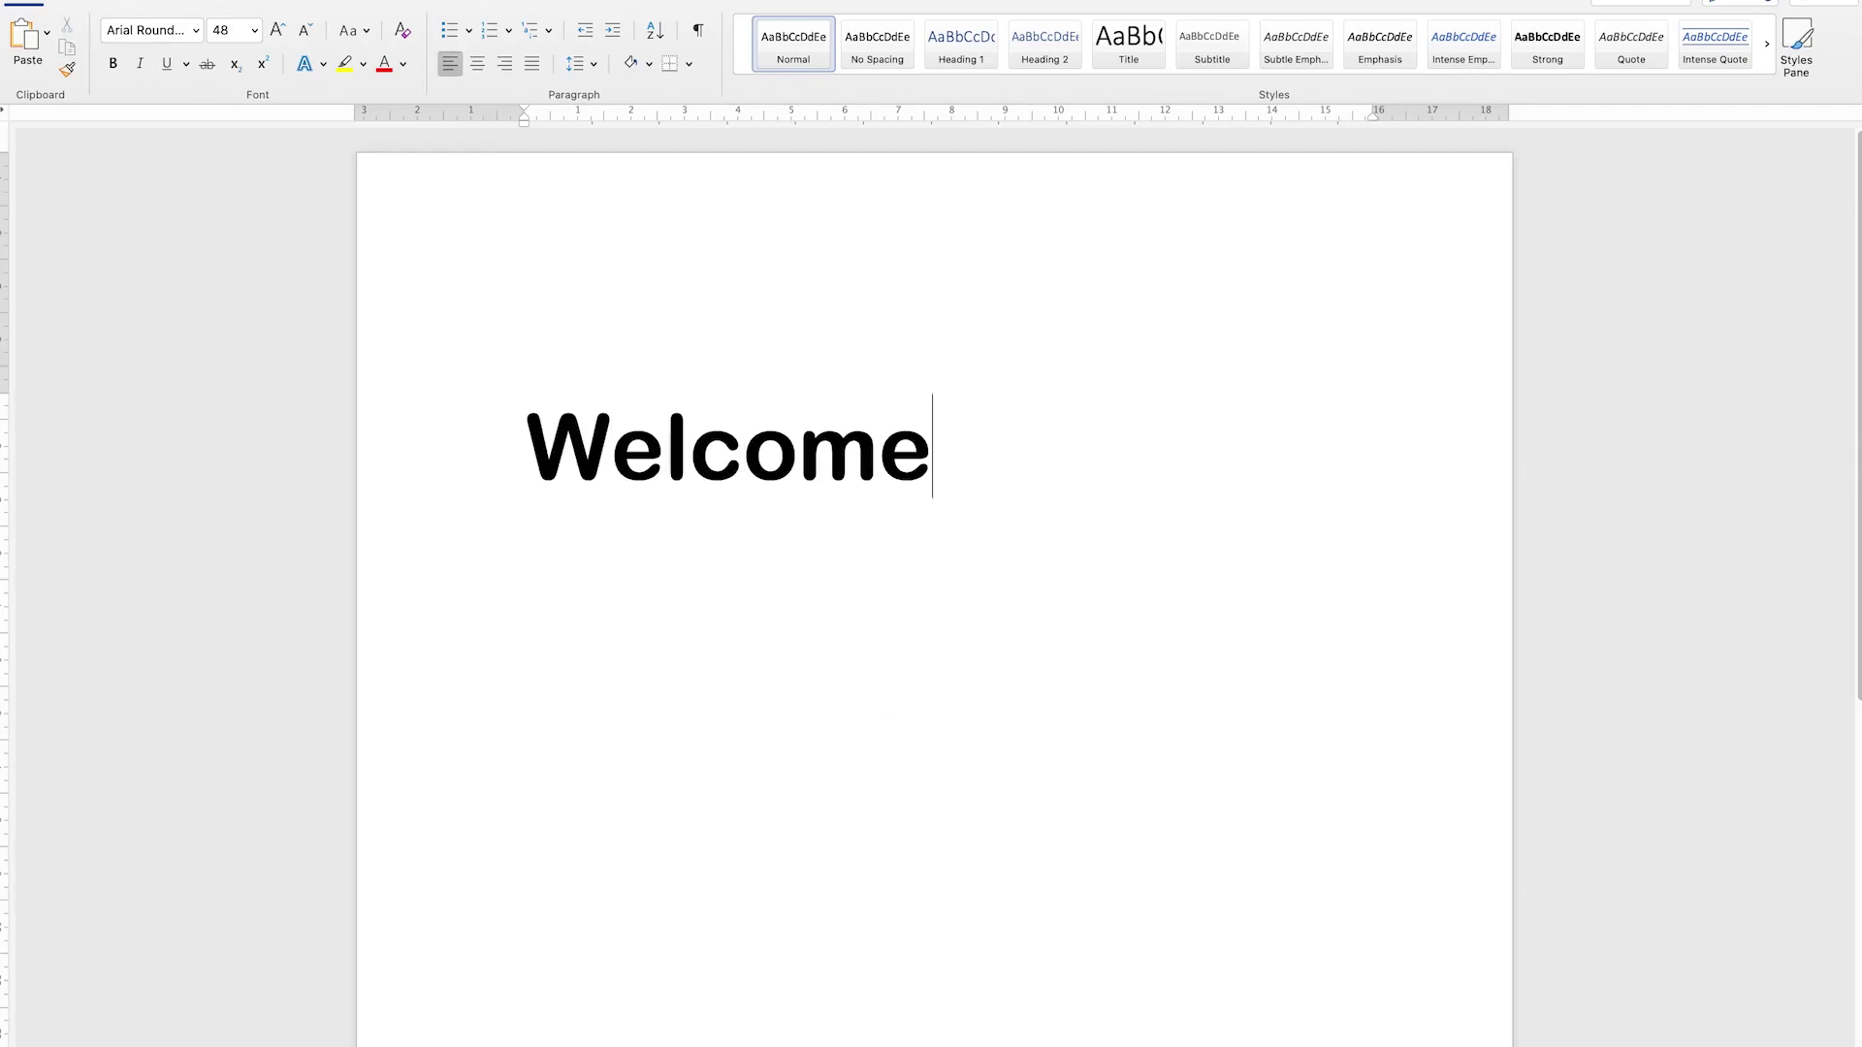
text( to my channel)
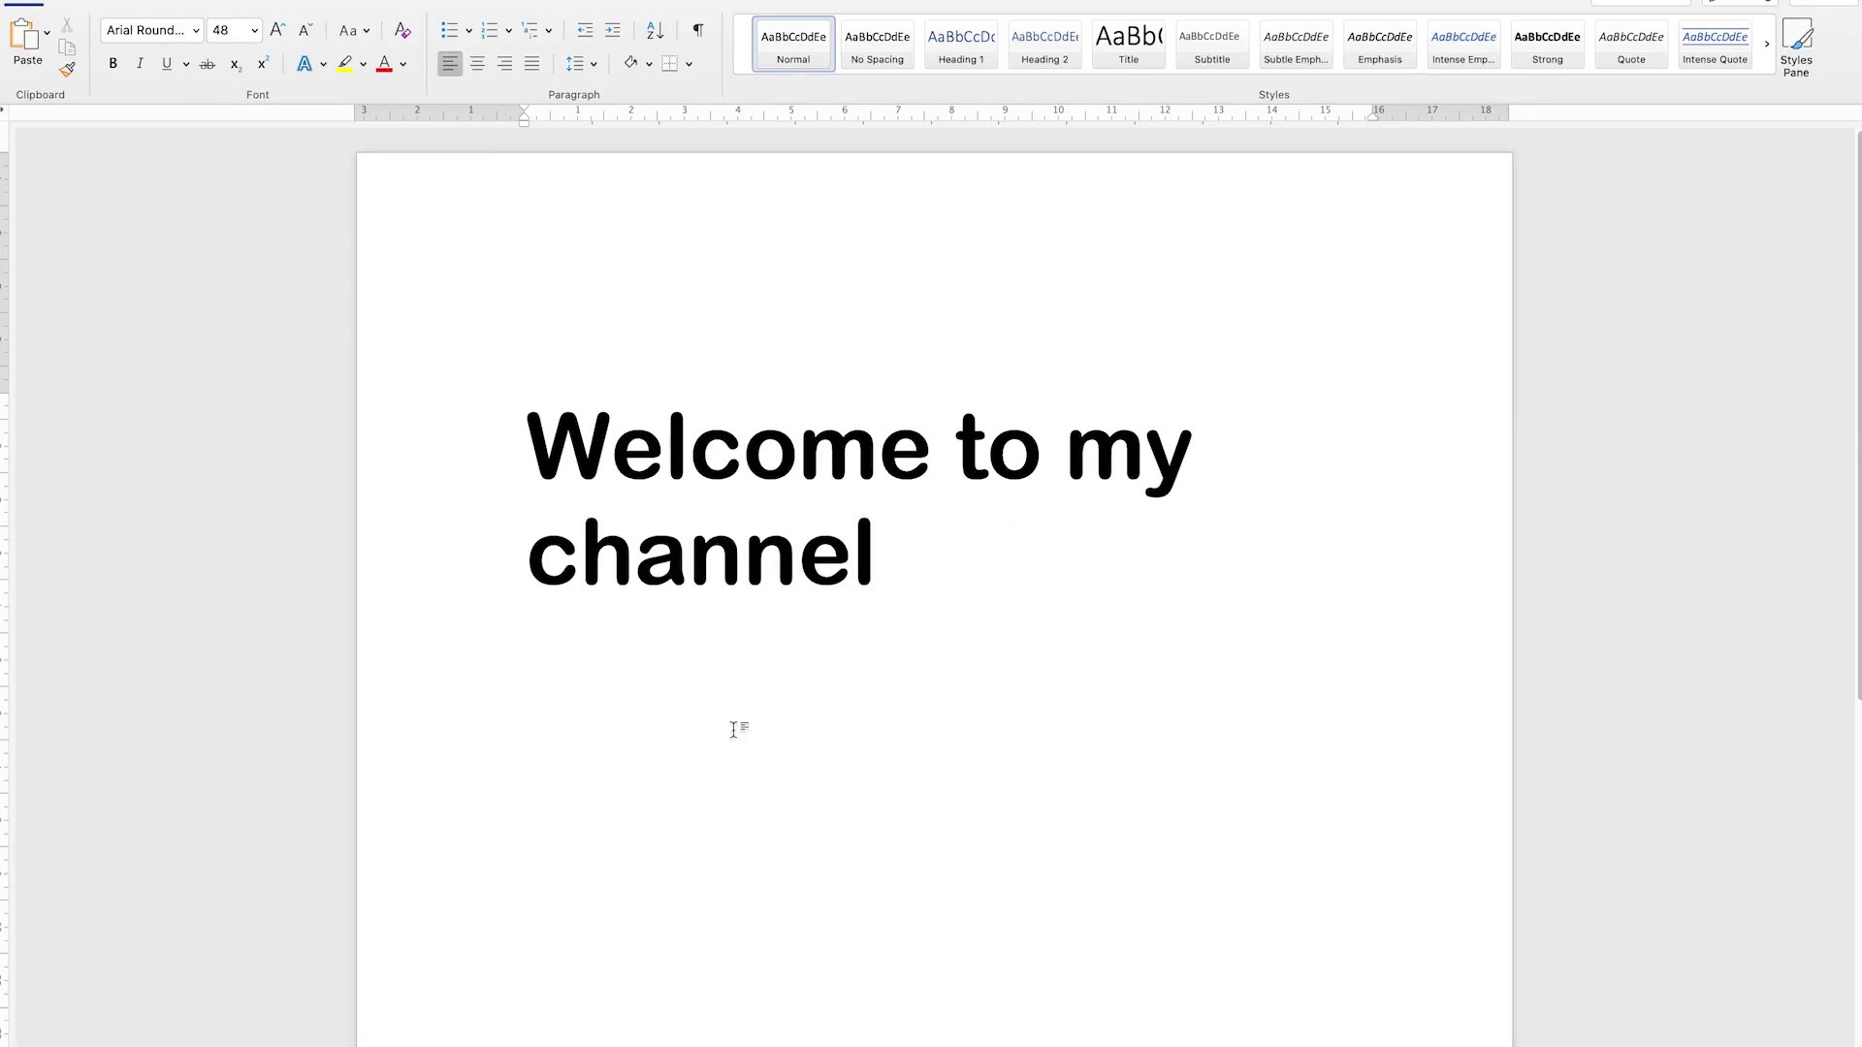
triple_click(963, 569)
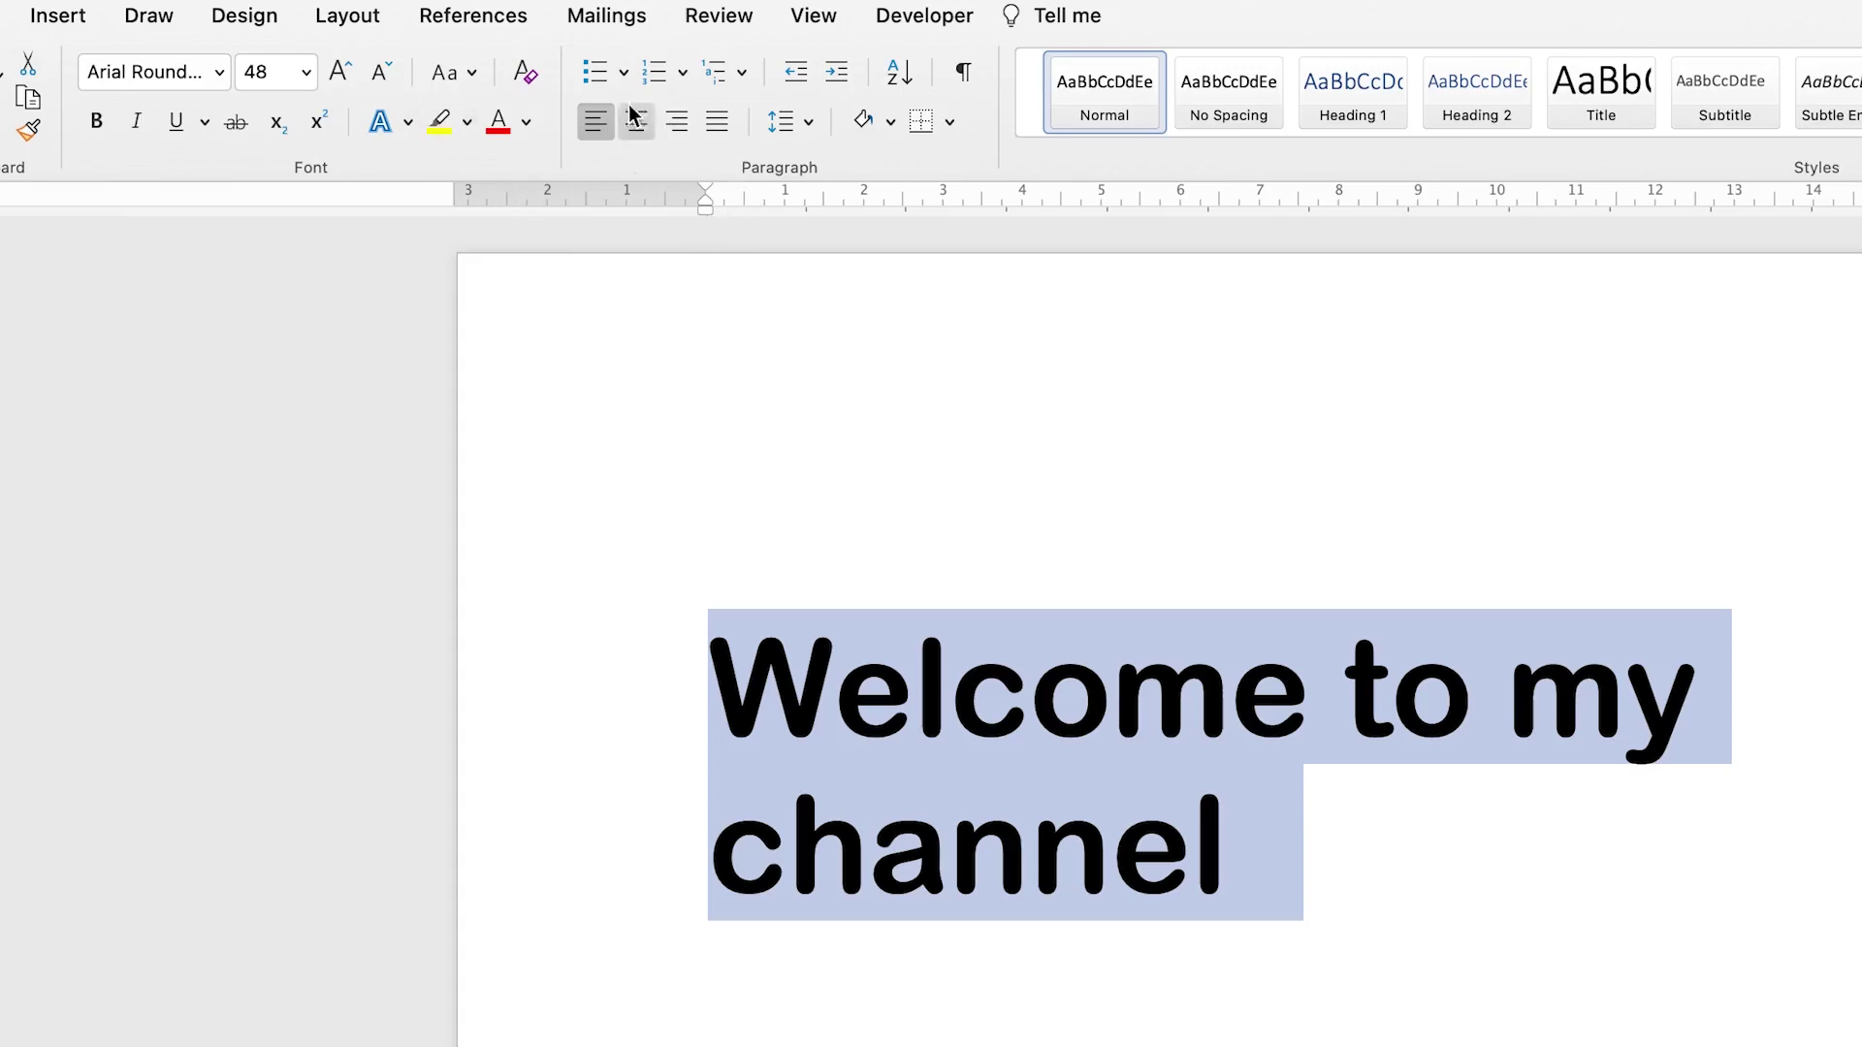
Increase the heading's font size to 80 point
click(340, 77)
click(341, 77)
click(340, 78)
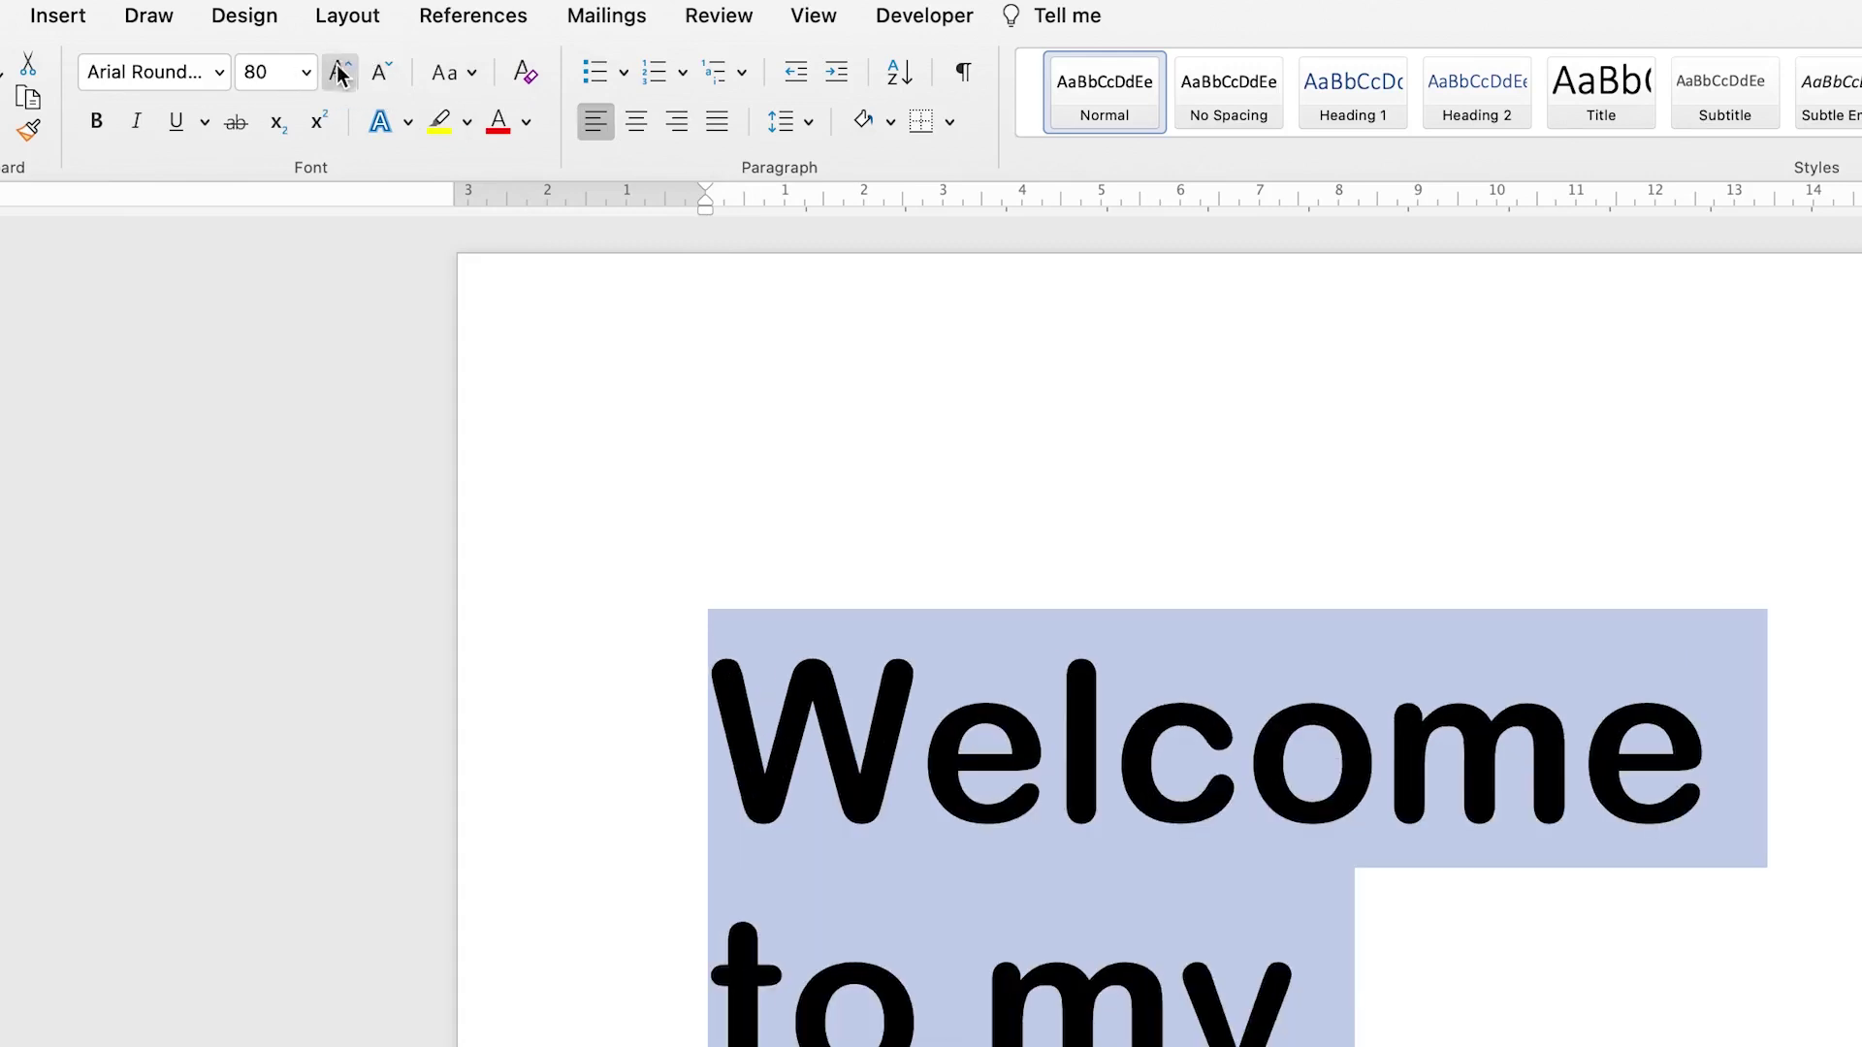
click(307, 73)
click(312, 78)
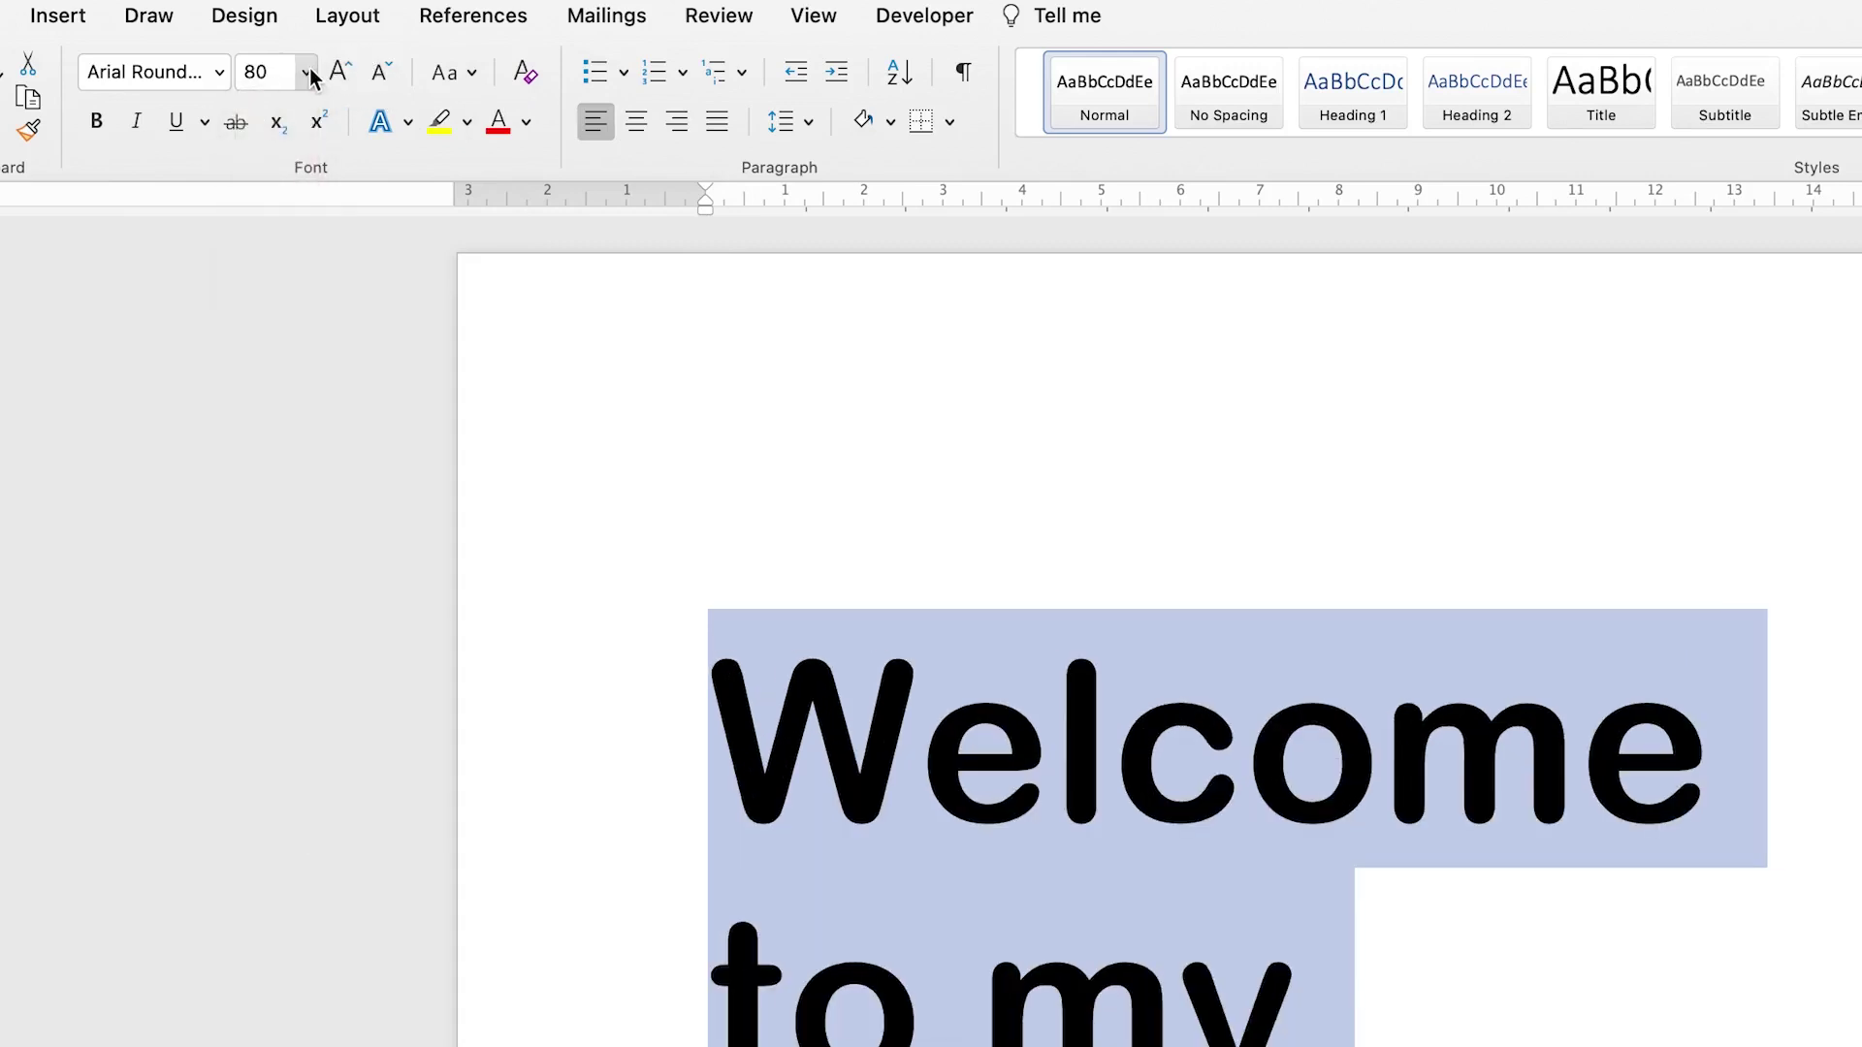
Change the heading font to Phosphate, then to Gill Sans
click(224, 69)
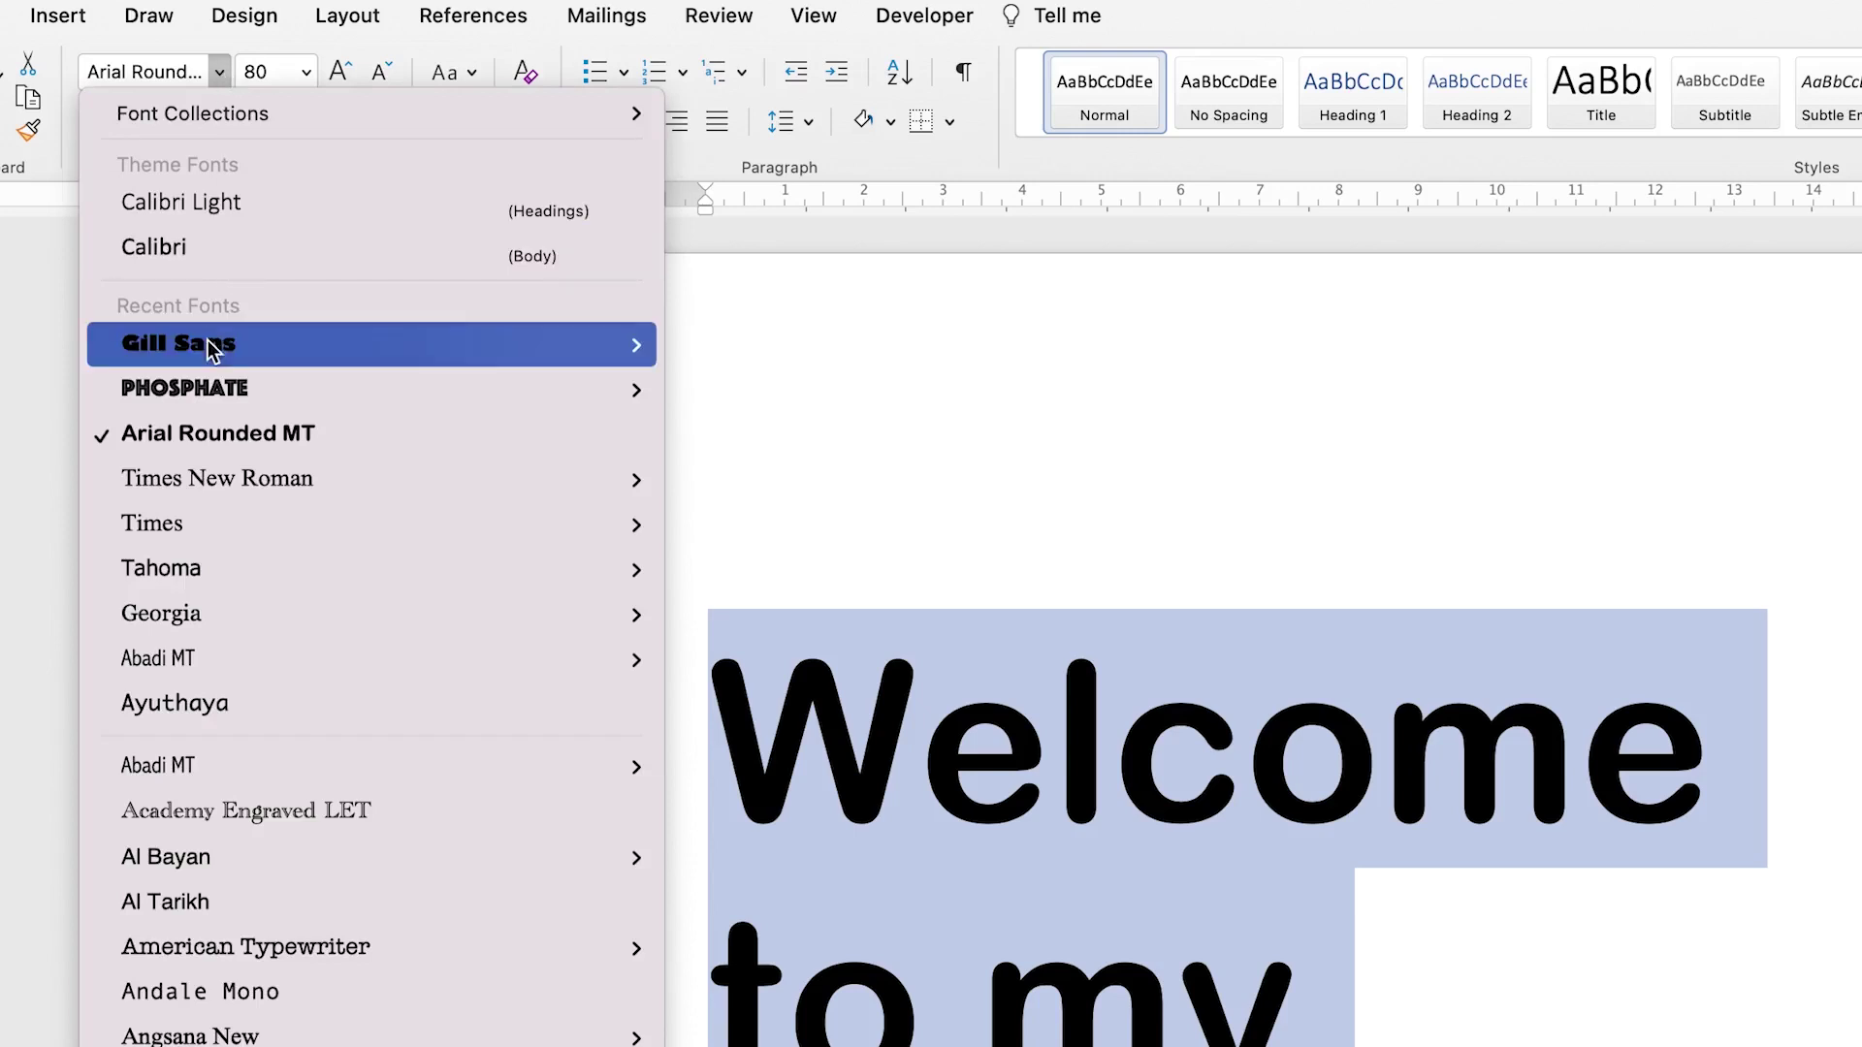
click(215, 376)
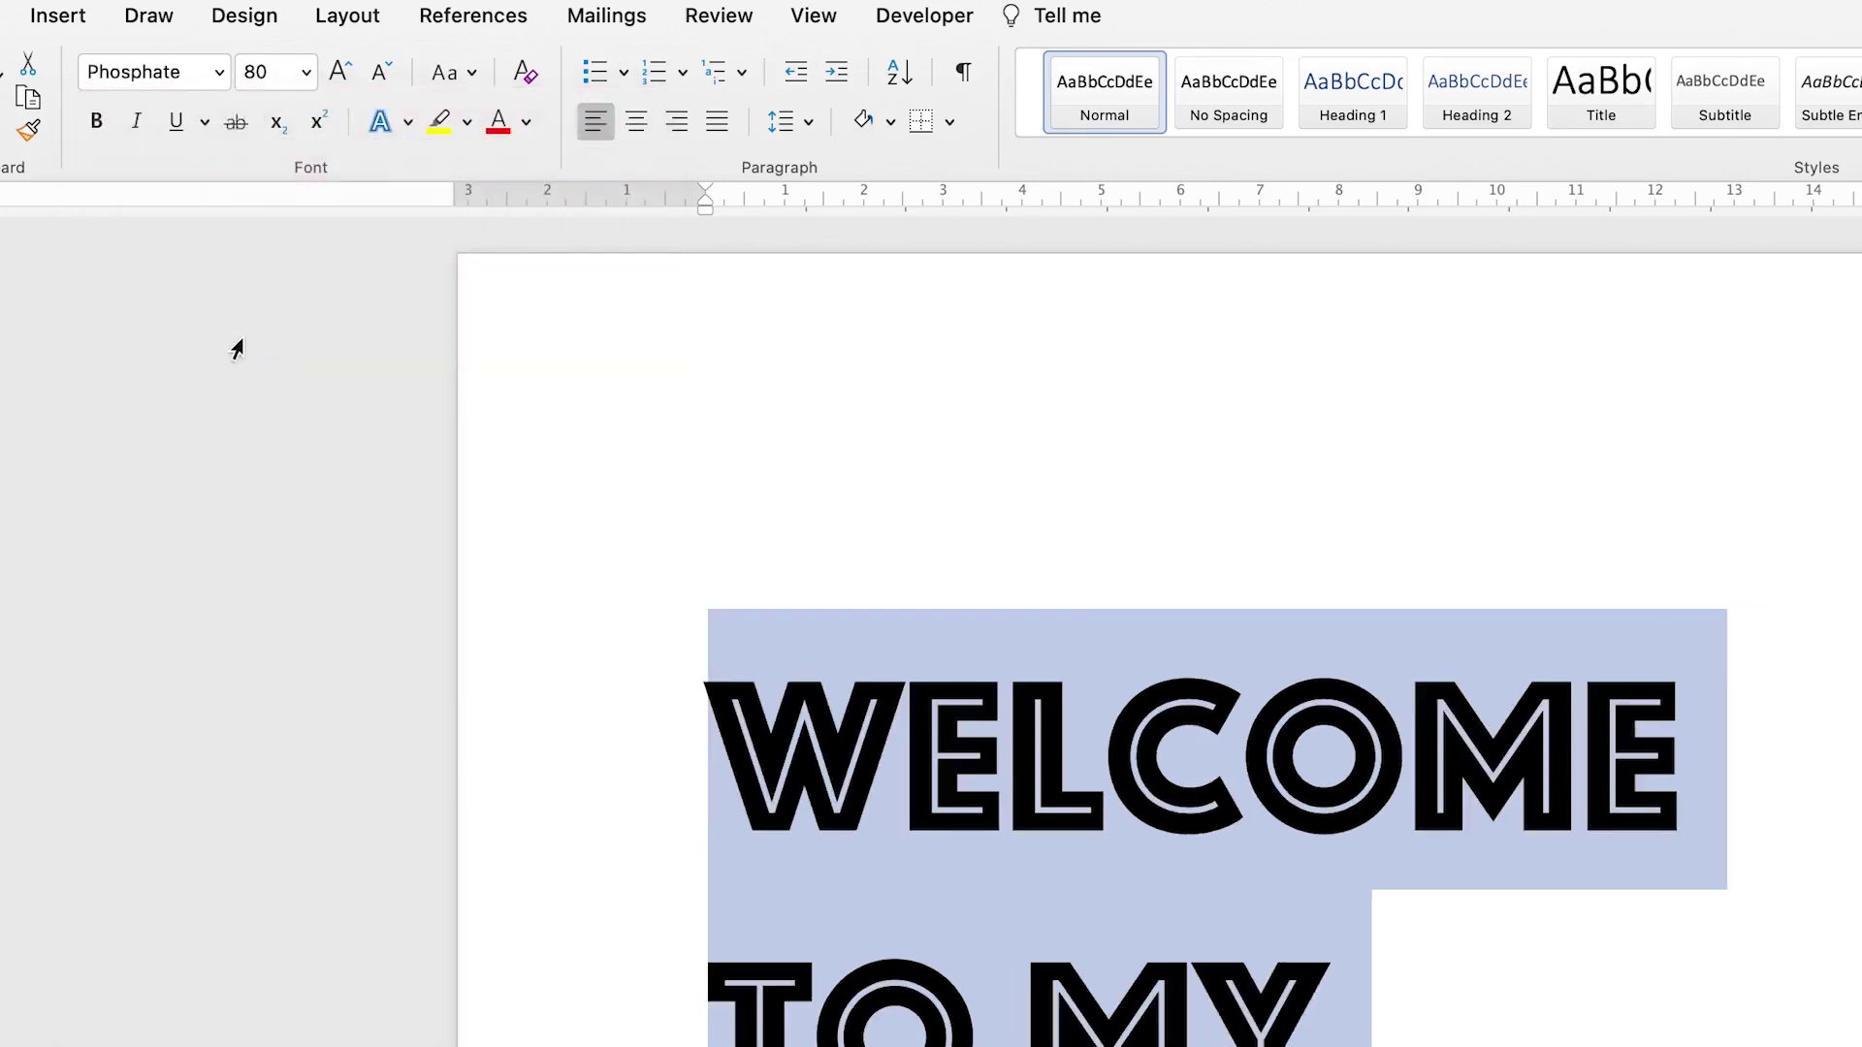
click(220, 73)
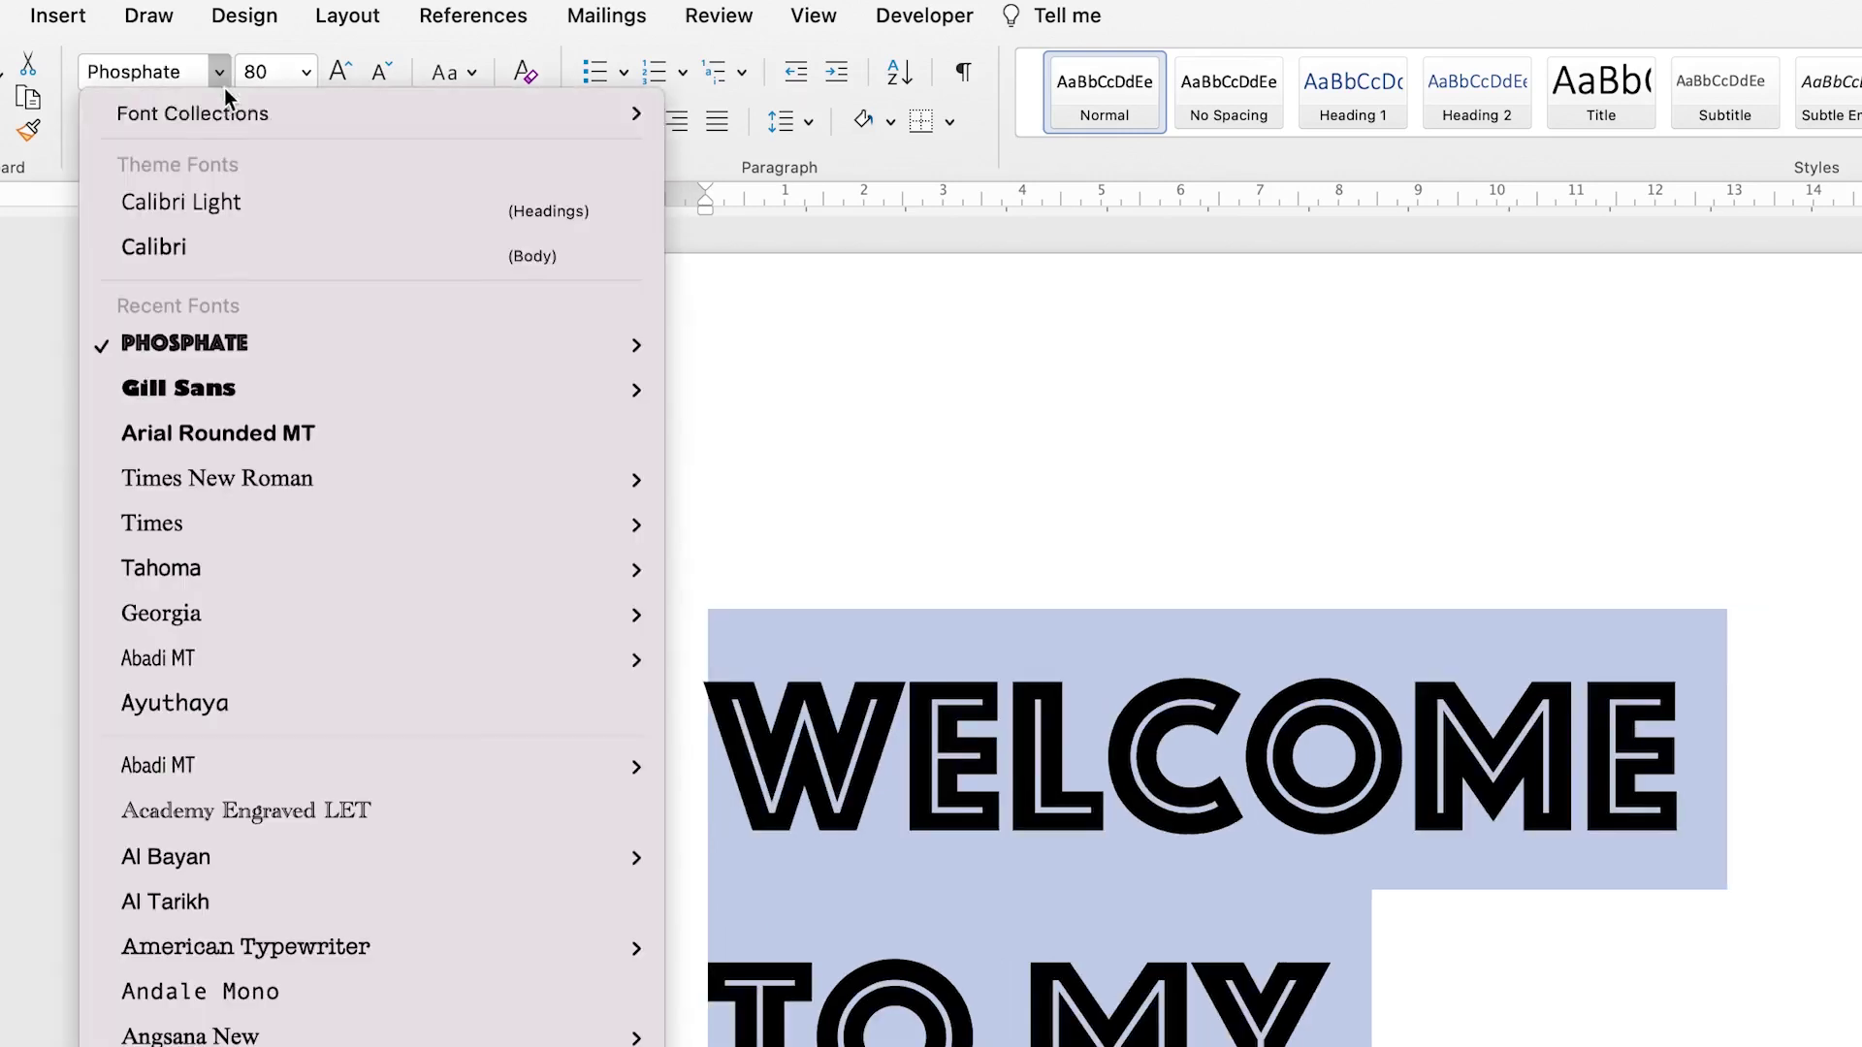
click(201, 383)
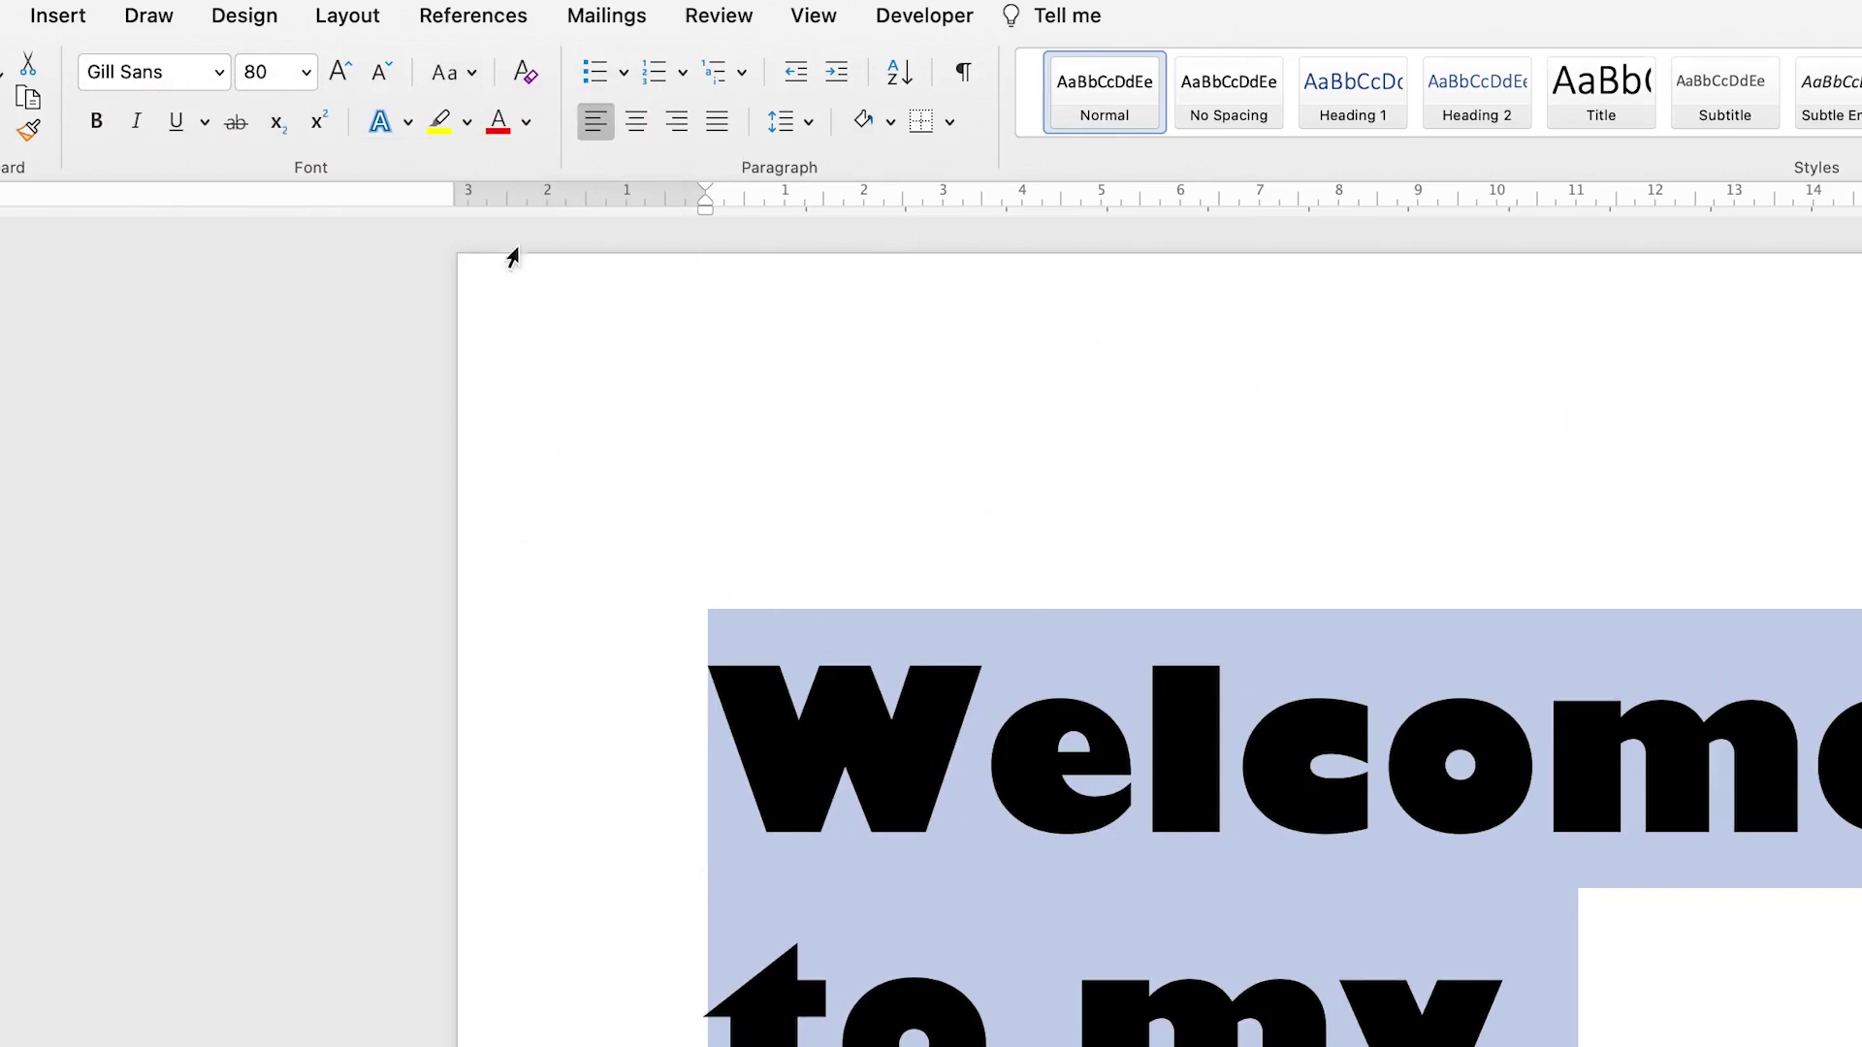
Colour the heading text orange from the theme colours
click(529, 123)
mouse_move(611, 596)
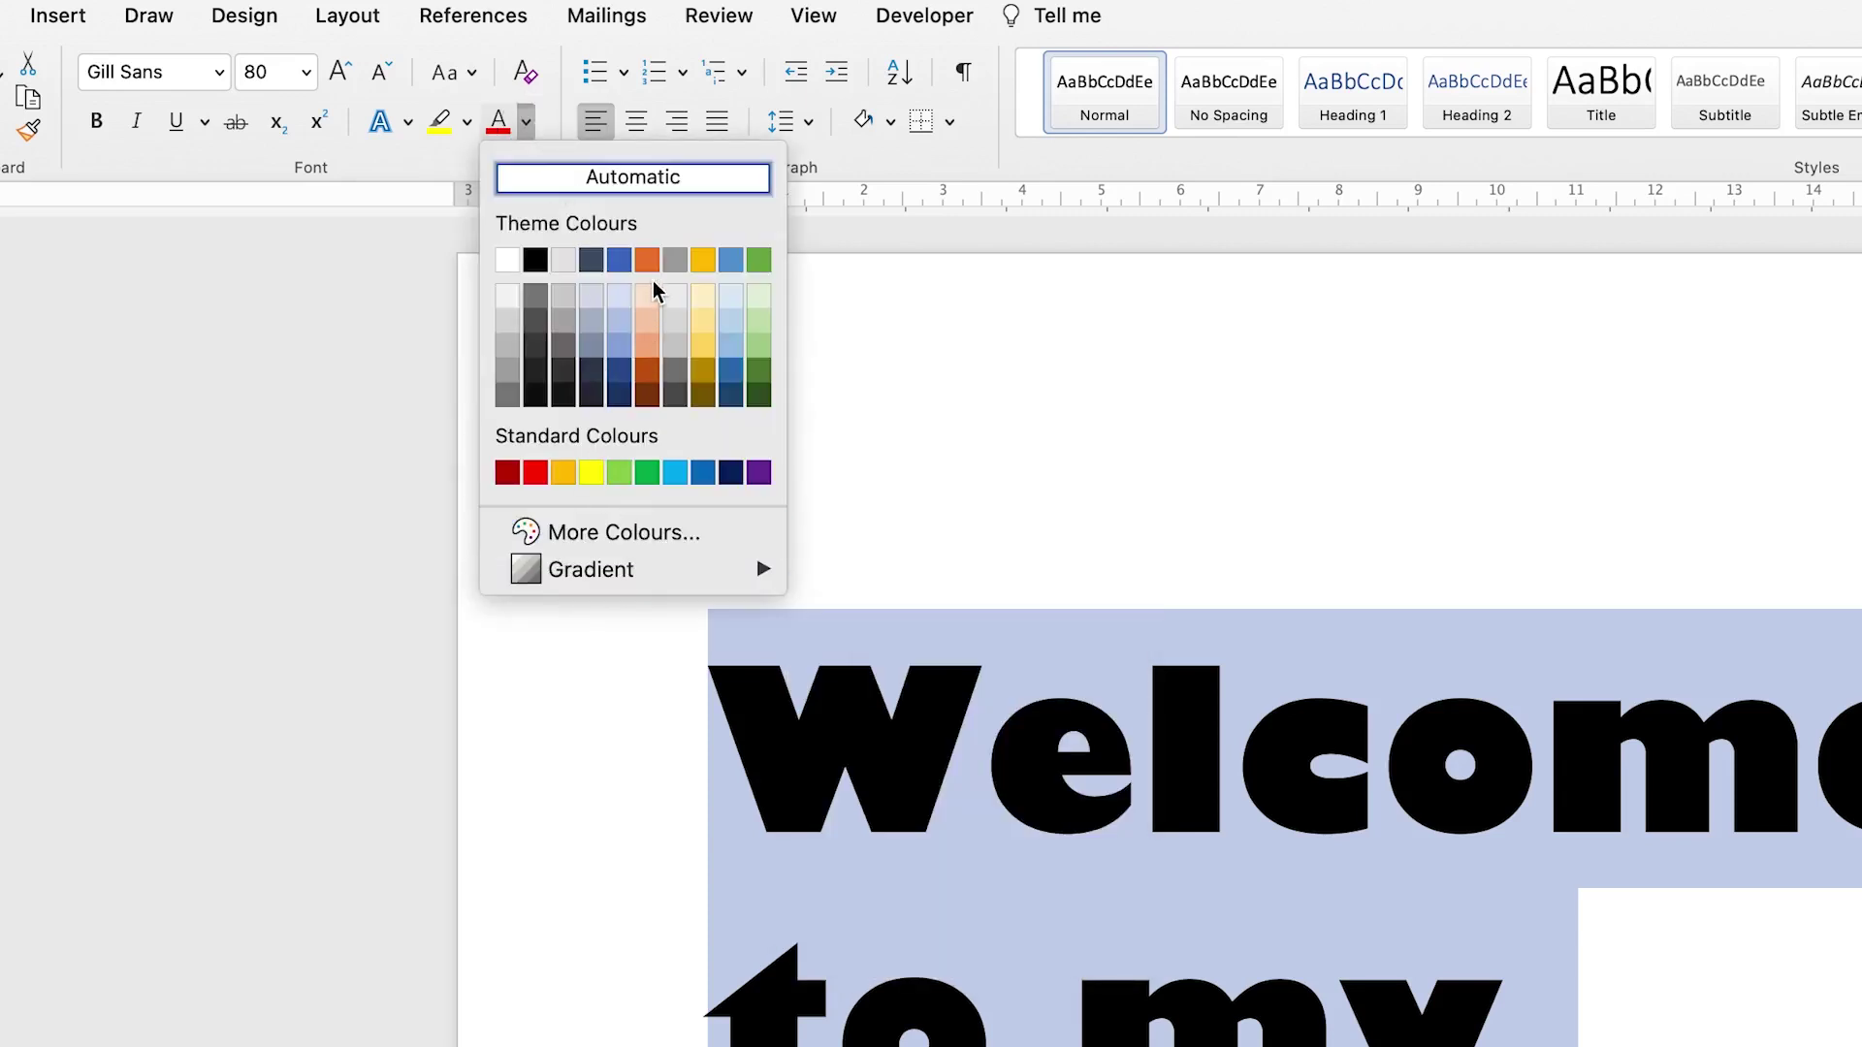
click(647, 266)
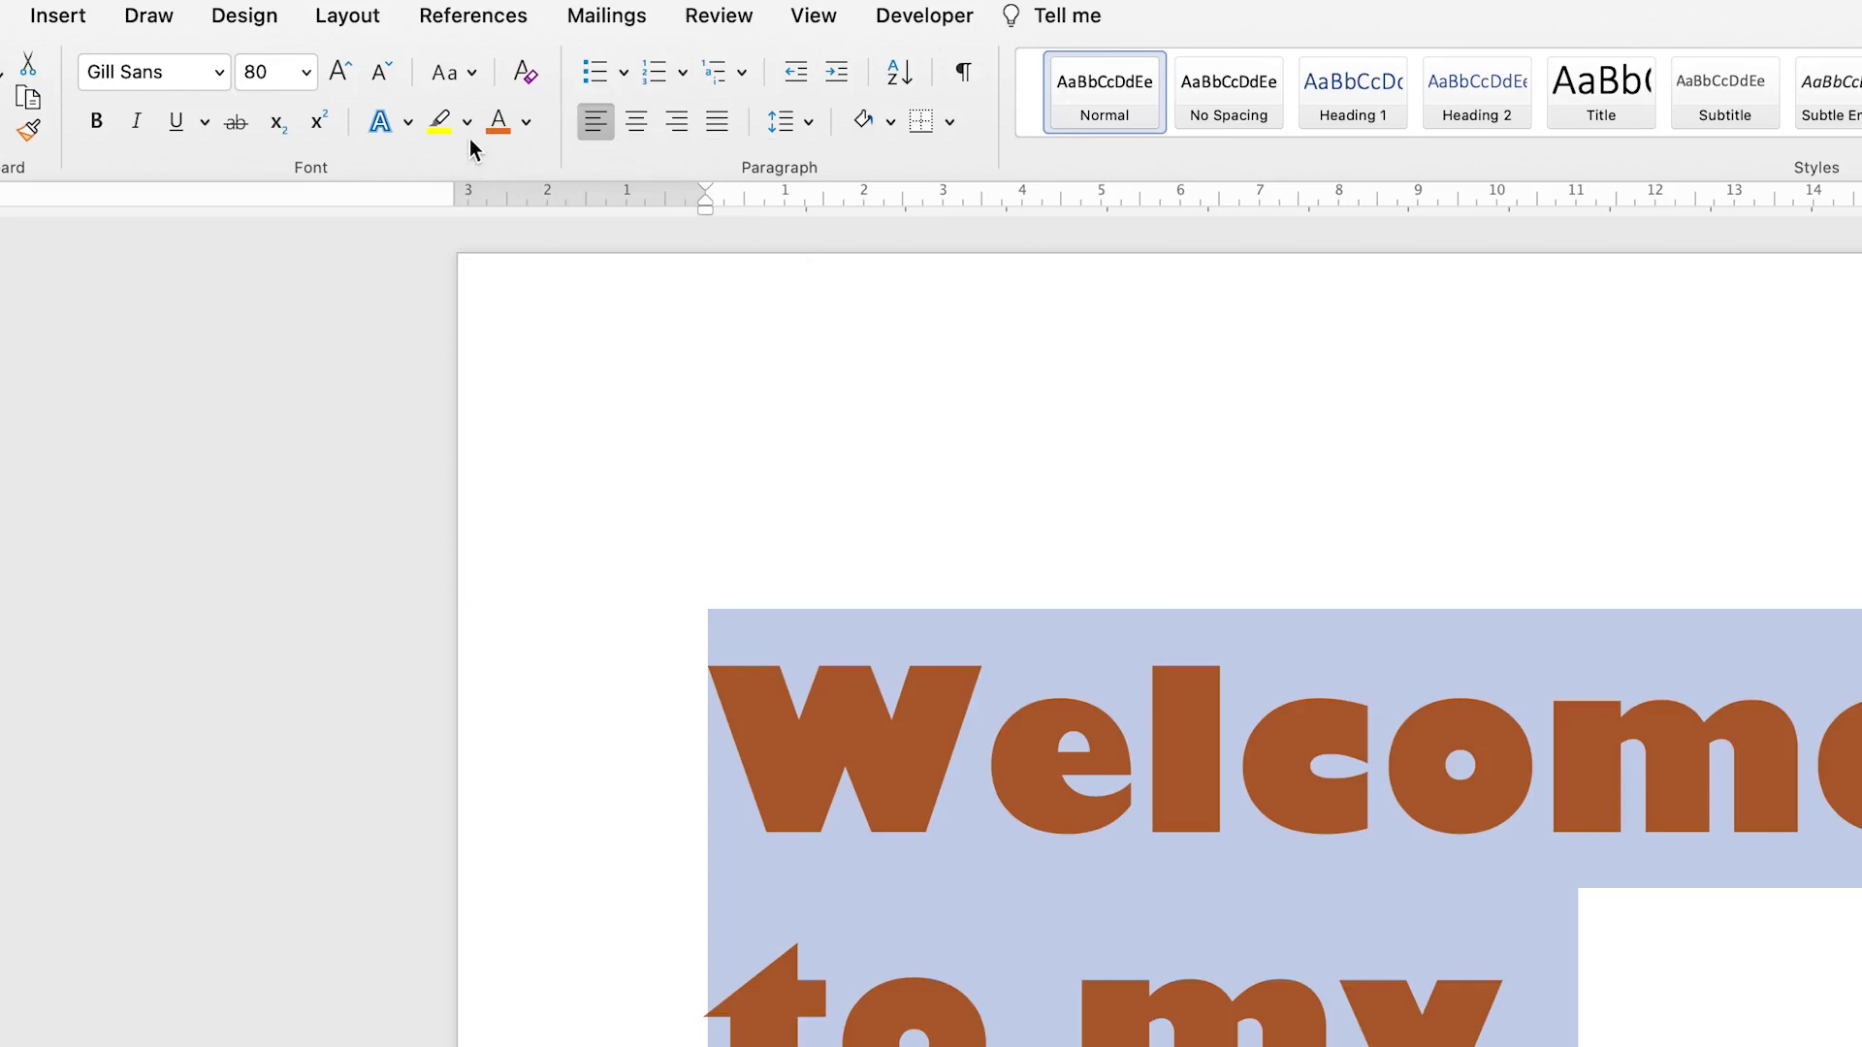
Browse the More Colours picker without changing anything, then select all the document text
click(526, 122)
click(552, 535)
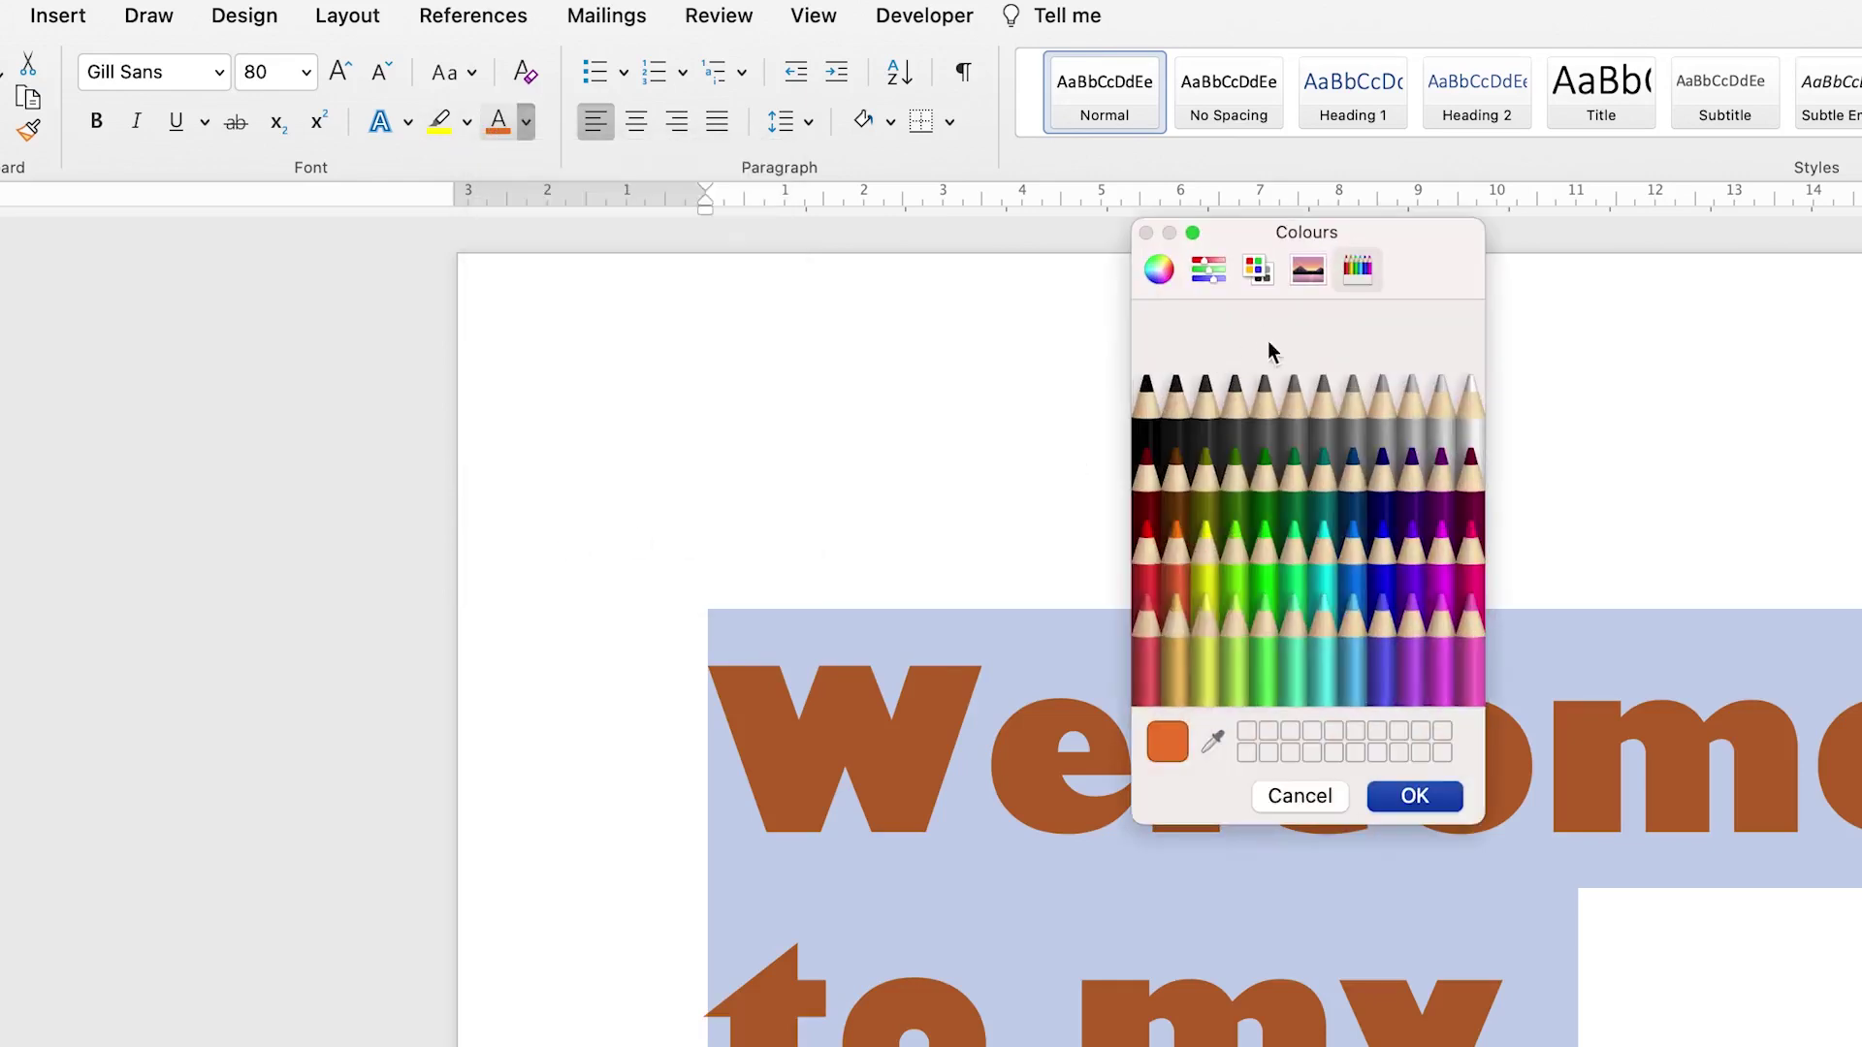
click(1208, 270)
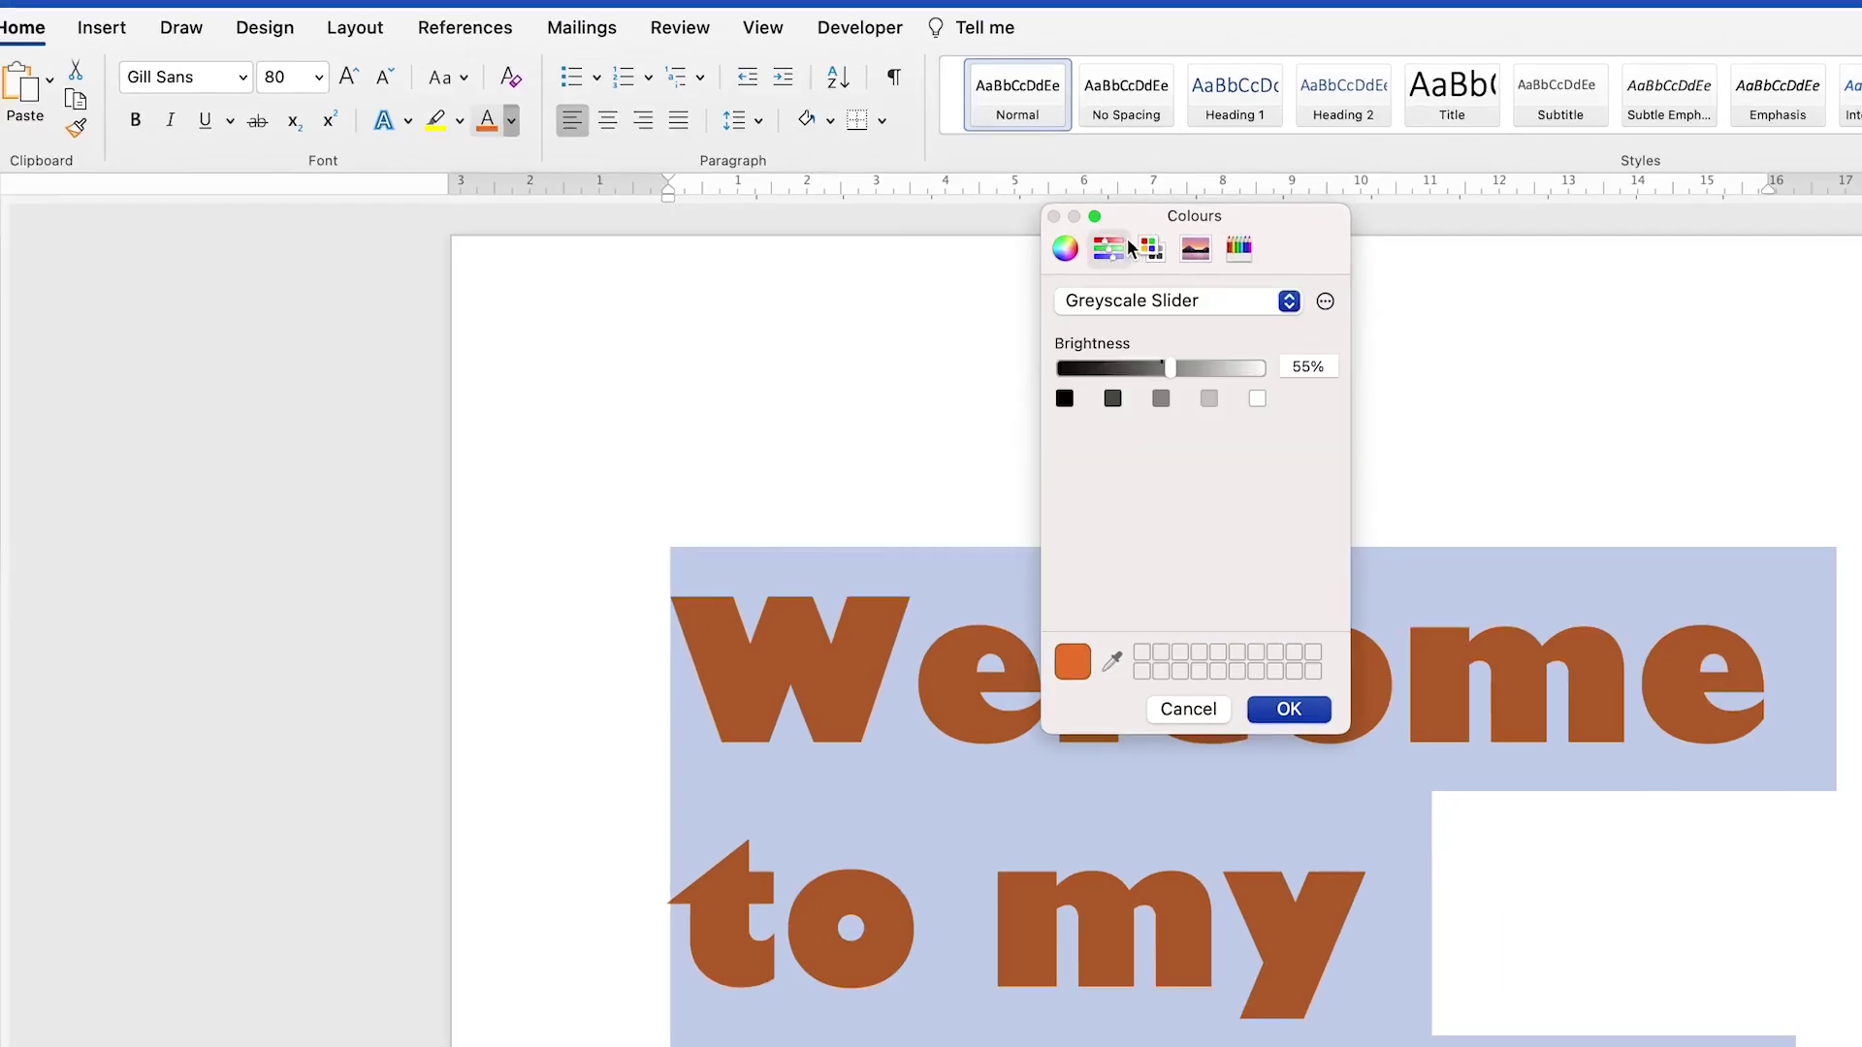
click(1258, 270)
click(1358, 269)
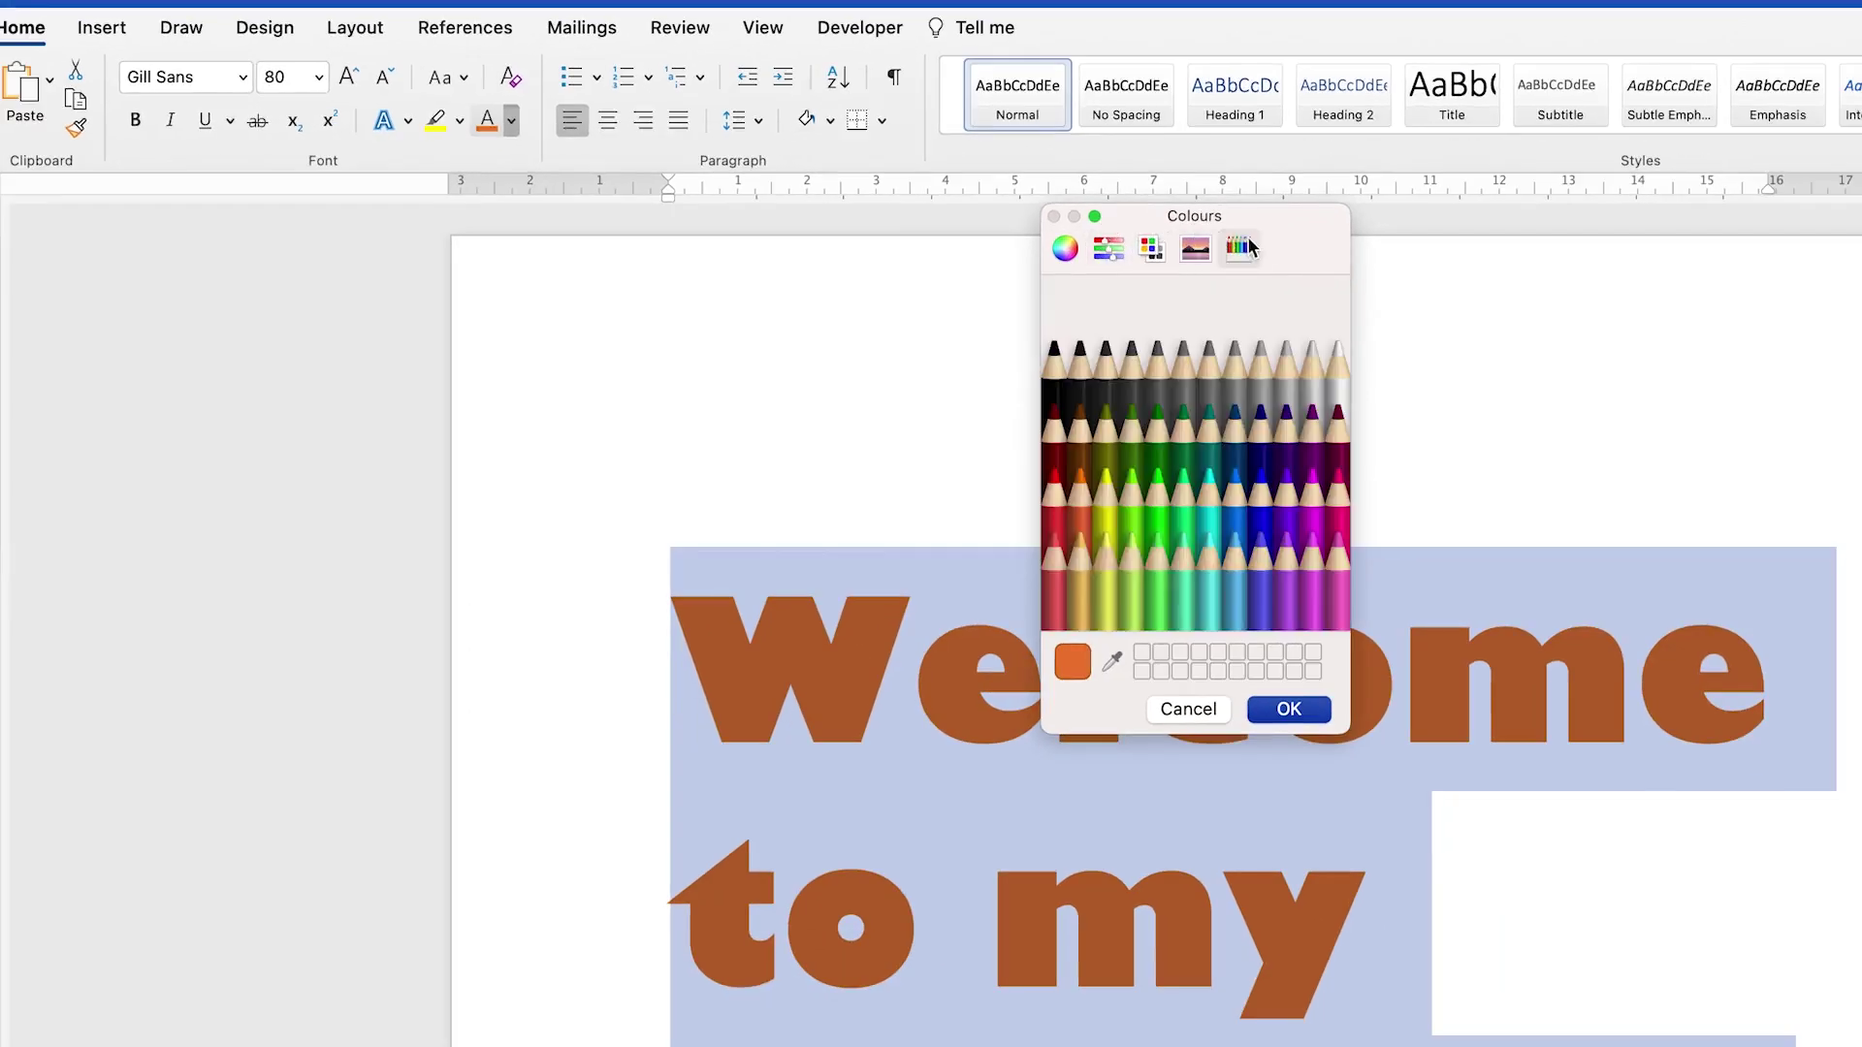
click(1070, 254)
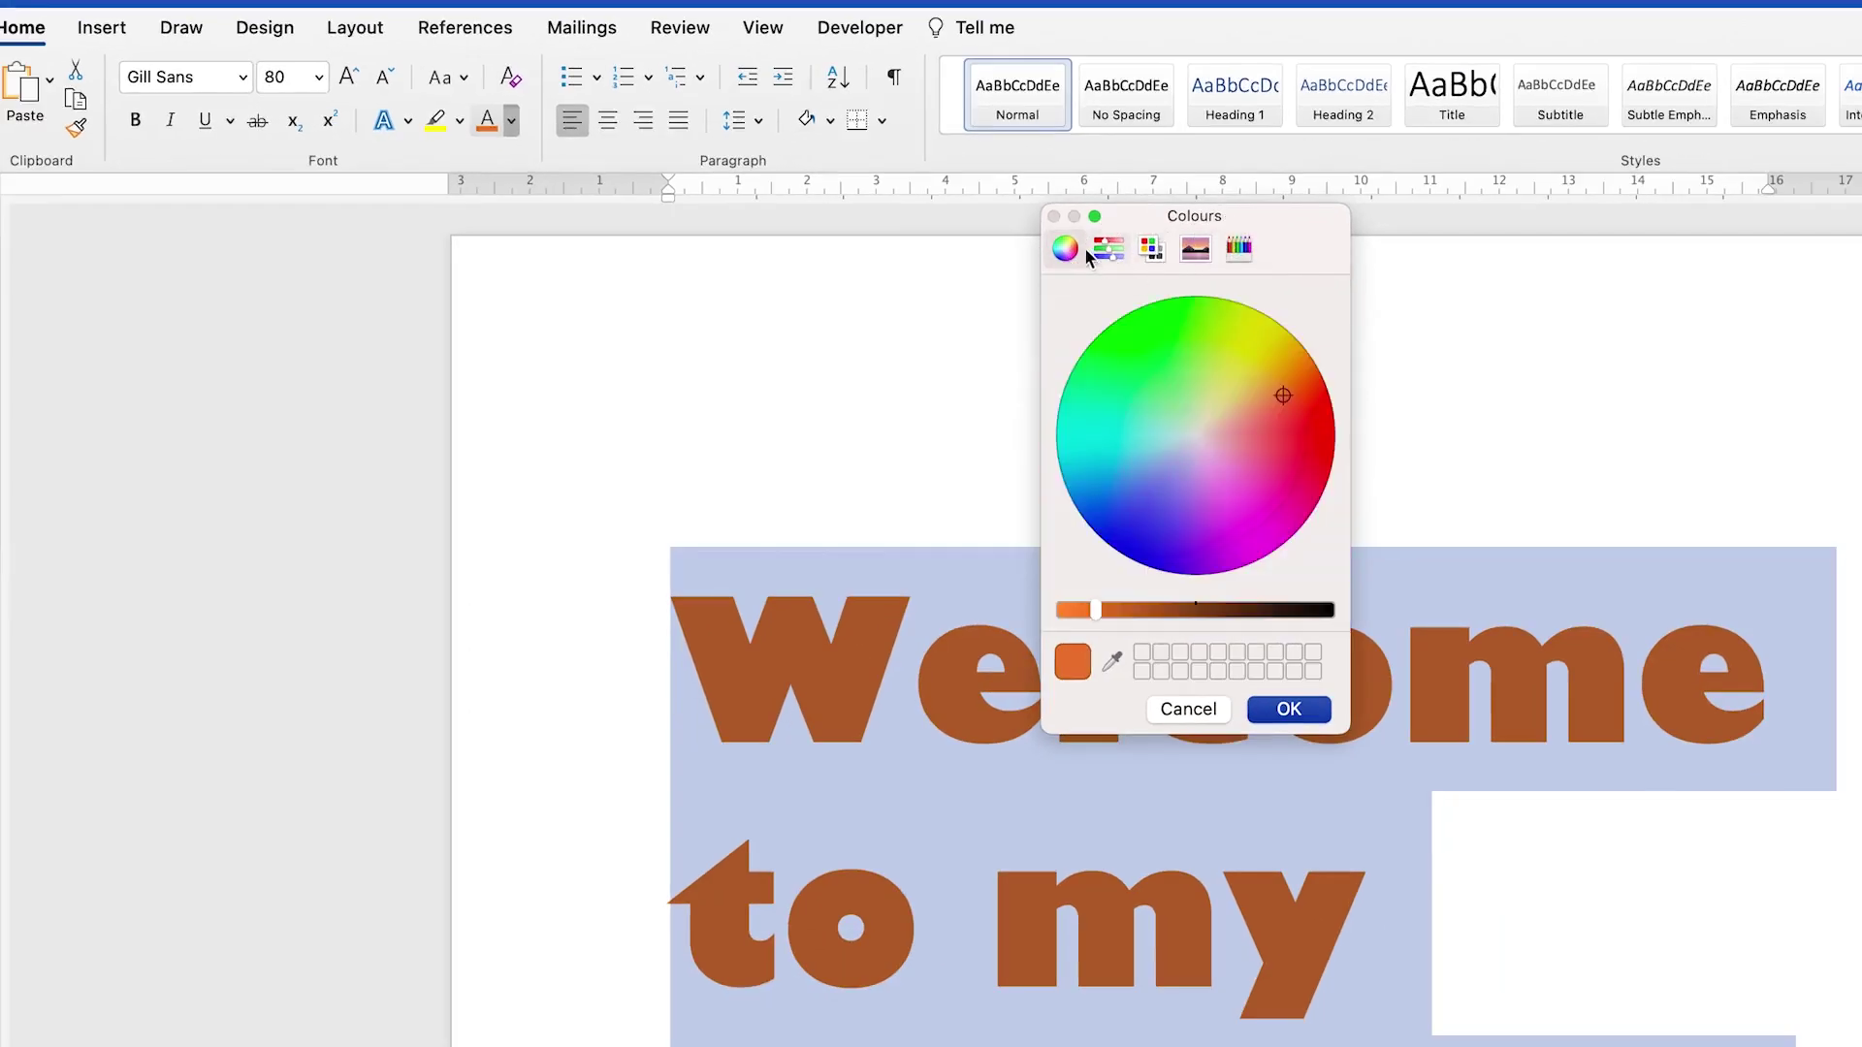
click(1188, 709)
click(1215, 743)
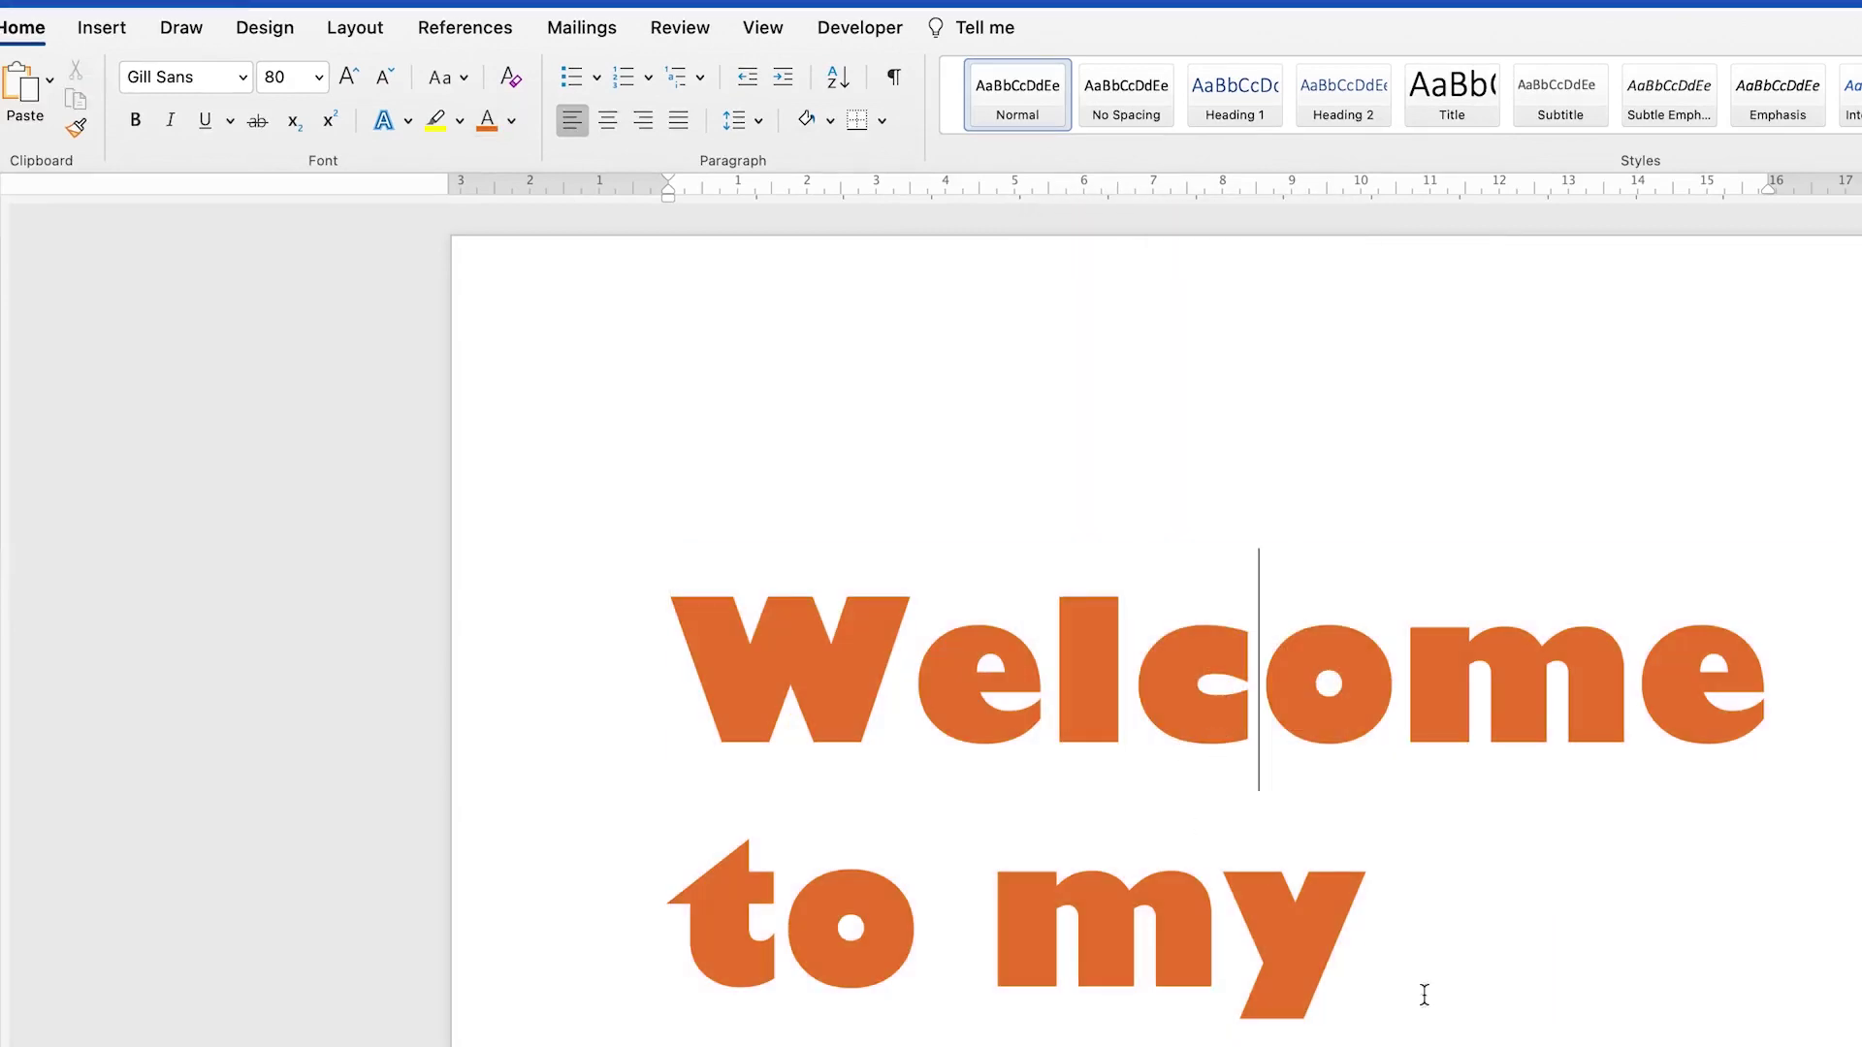
key(super+a)
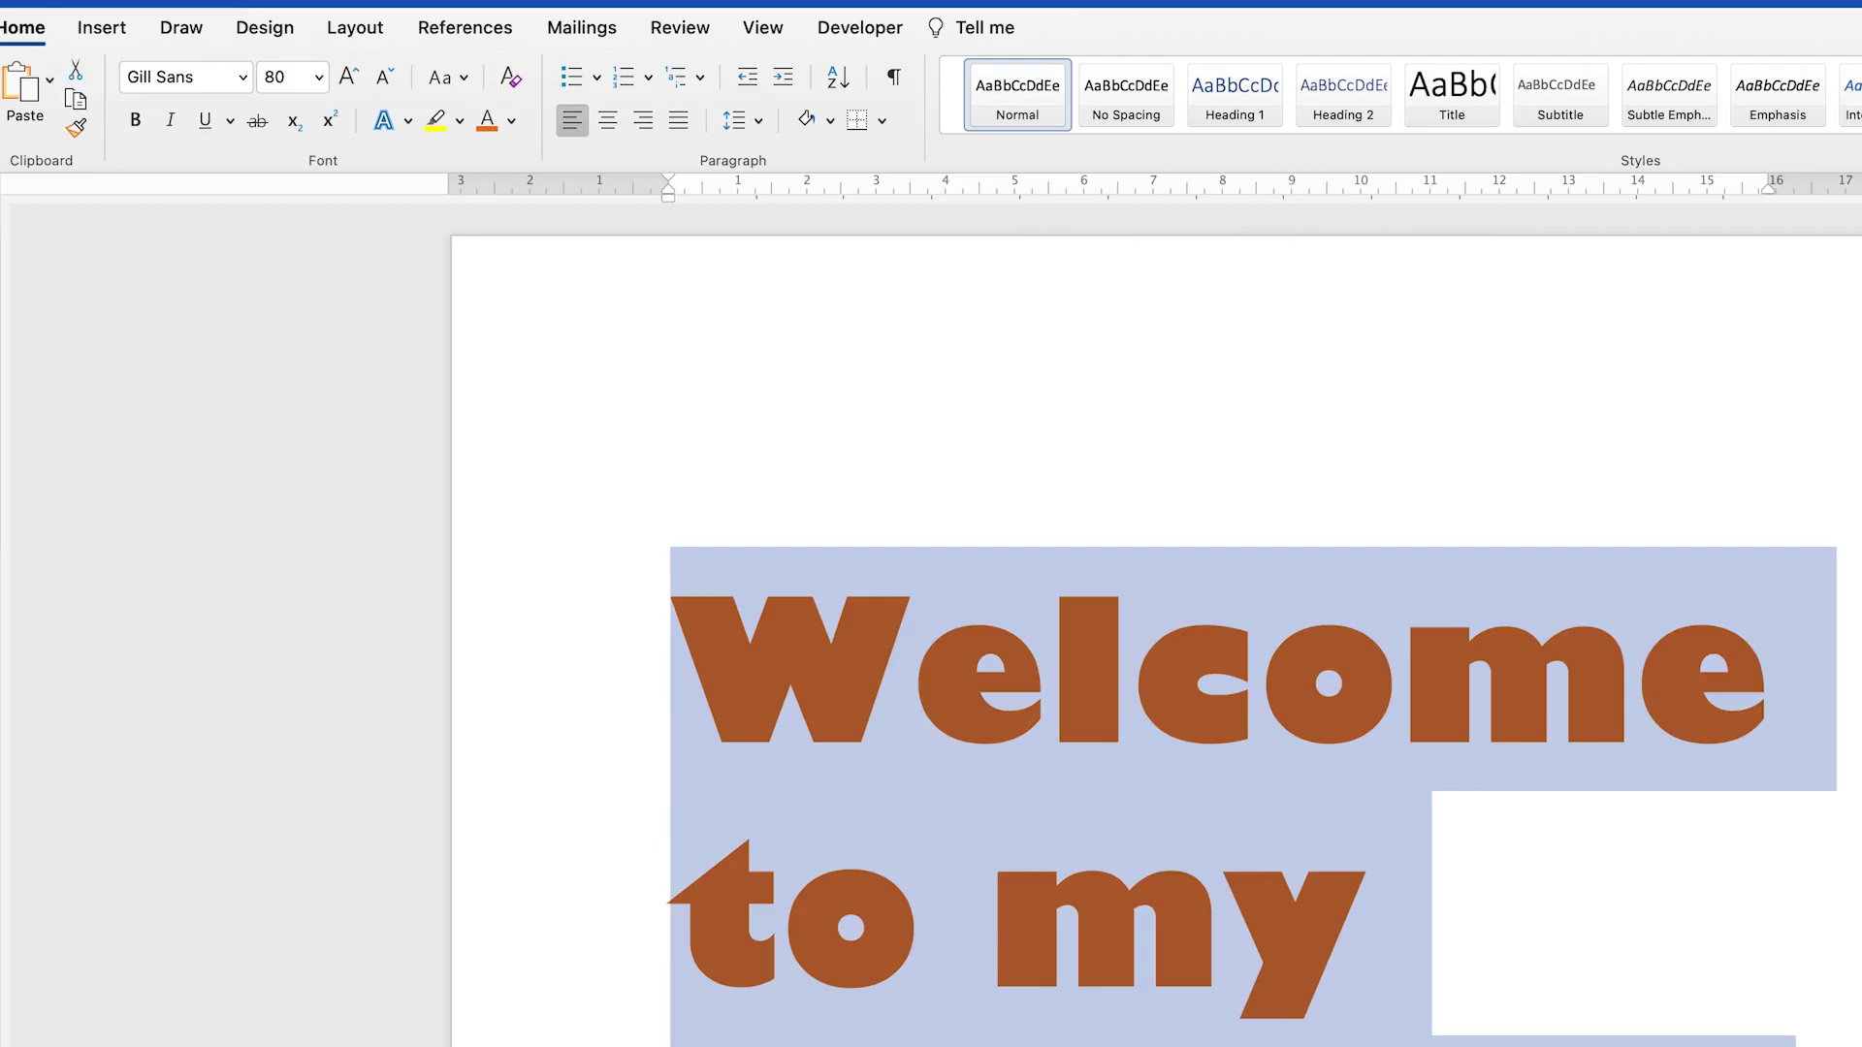
Delete the heading text and insert a Basic Block List SmartArt from the List category
key(BackSpace)
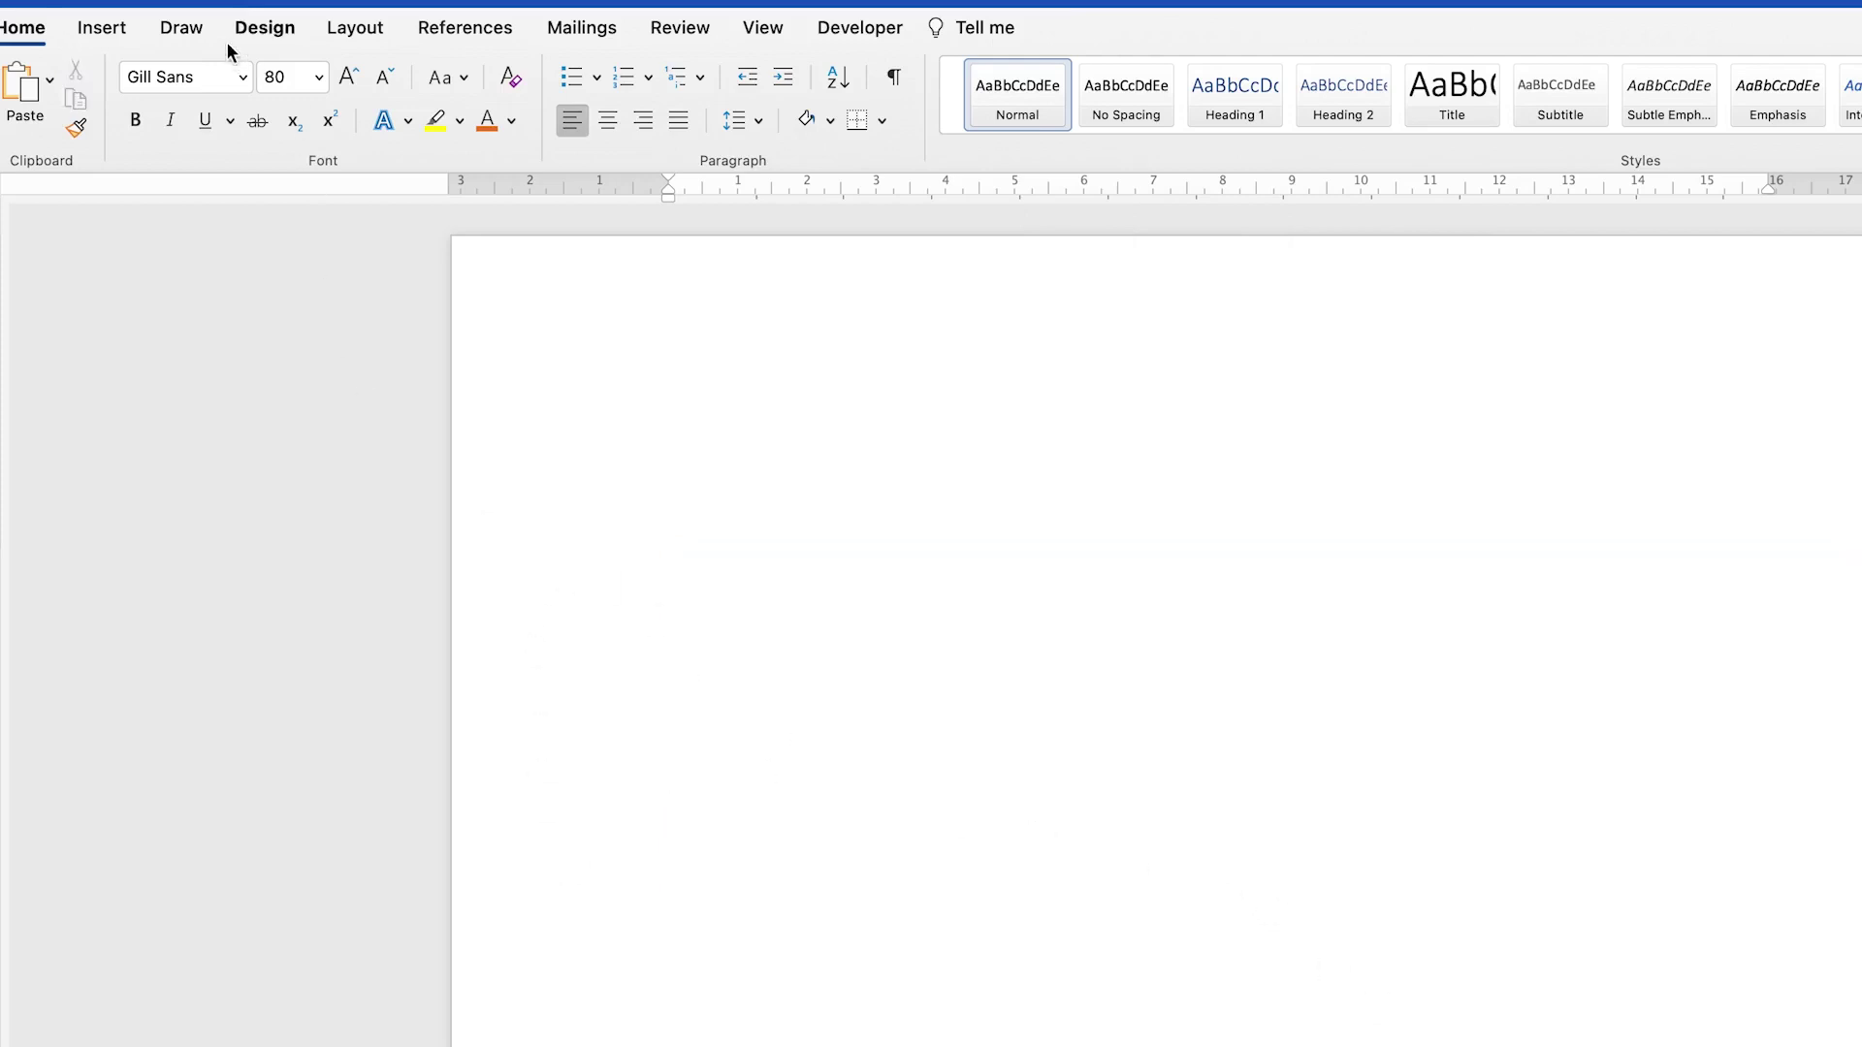
click(123, 31)
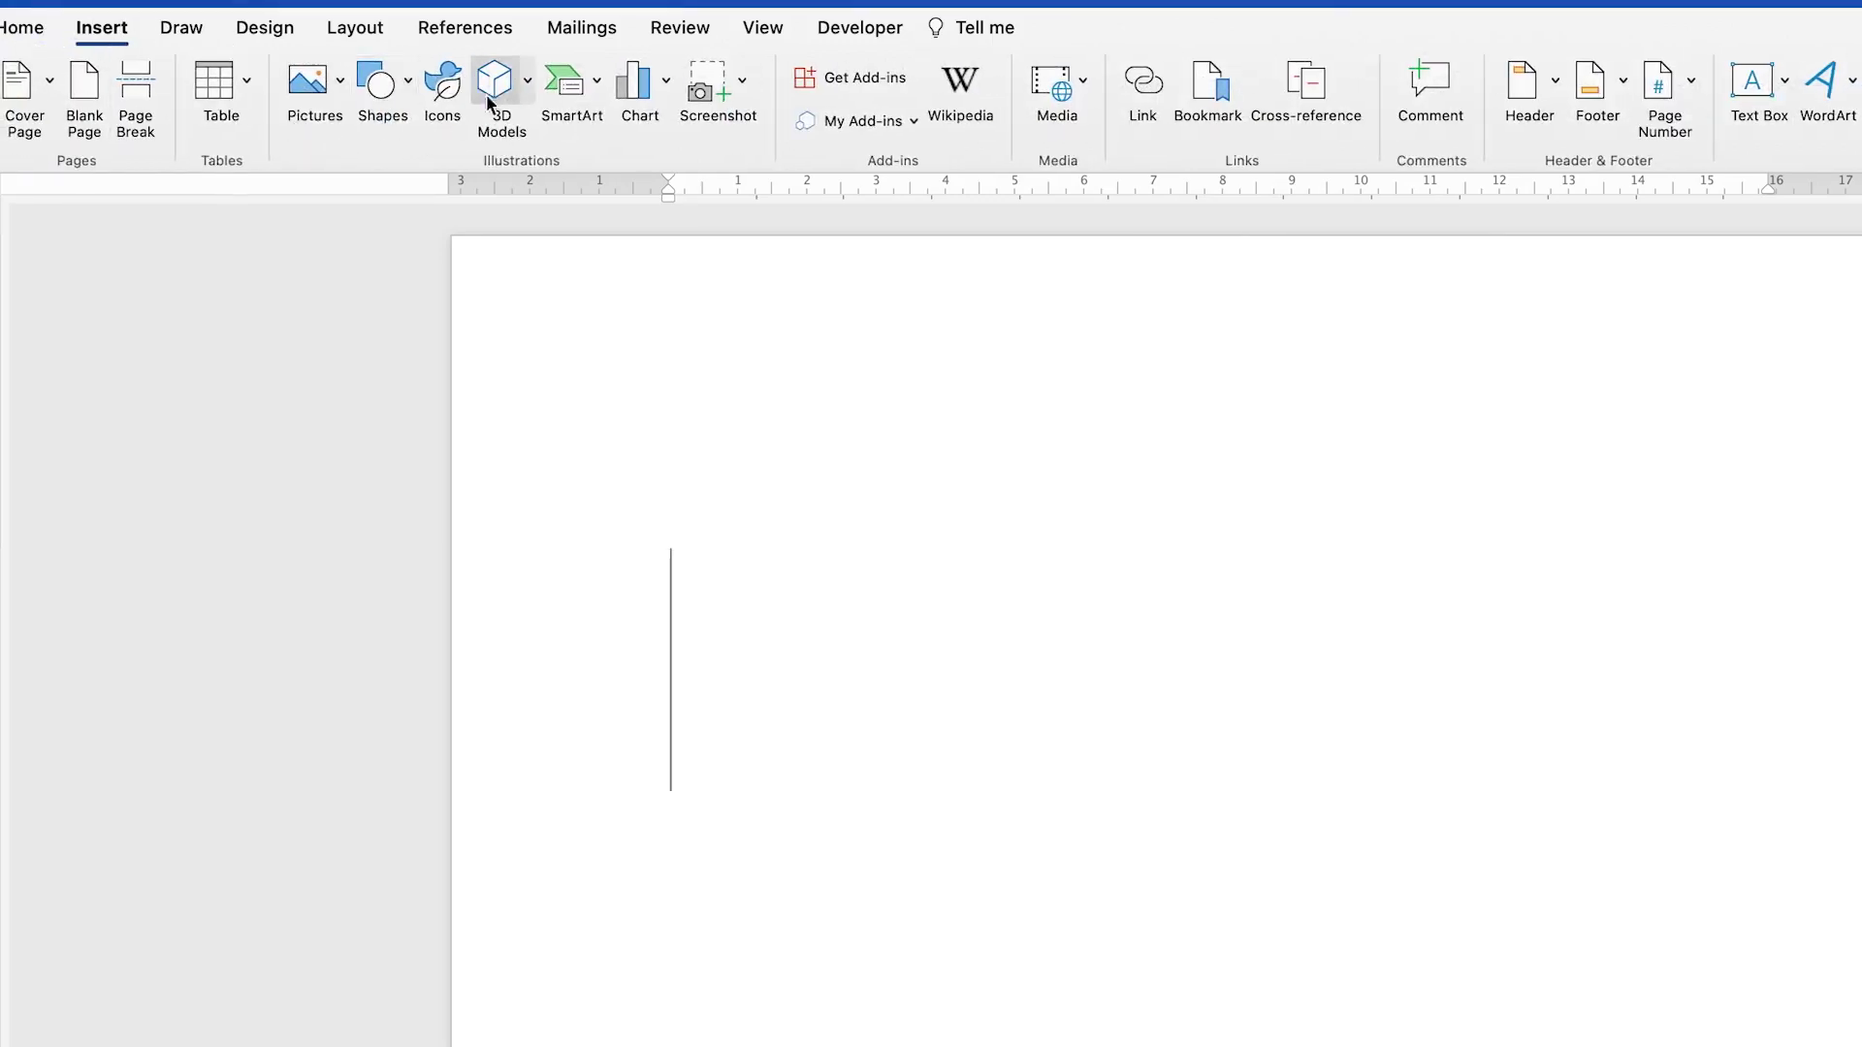
click(580, 81)
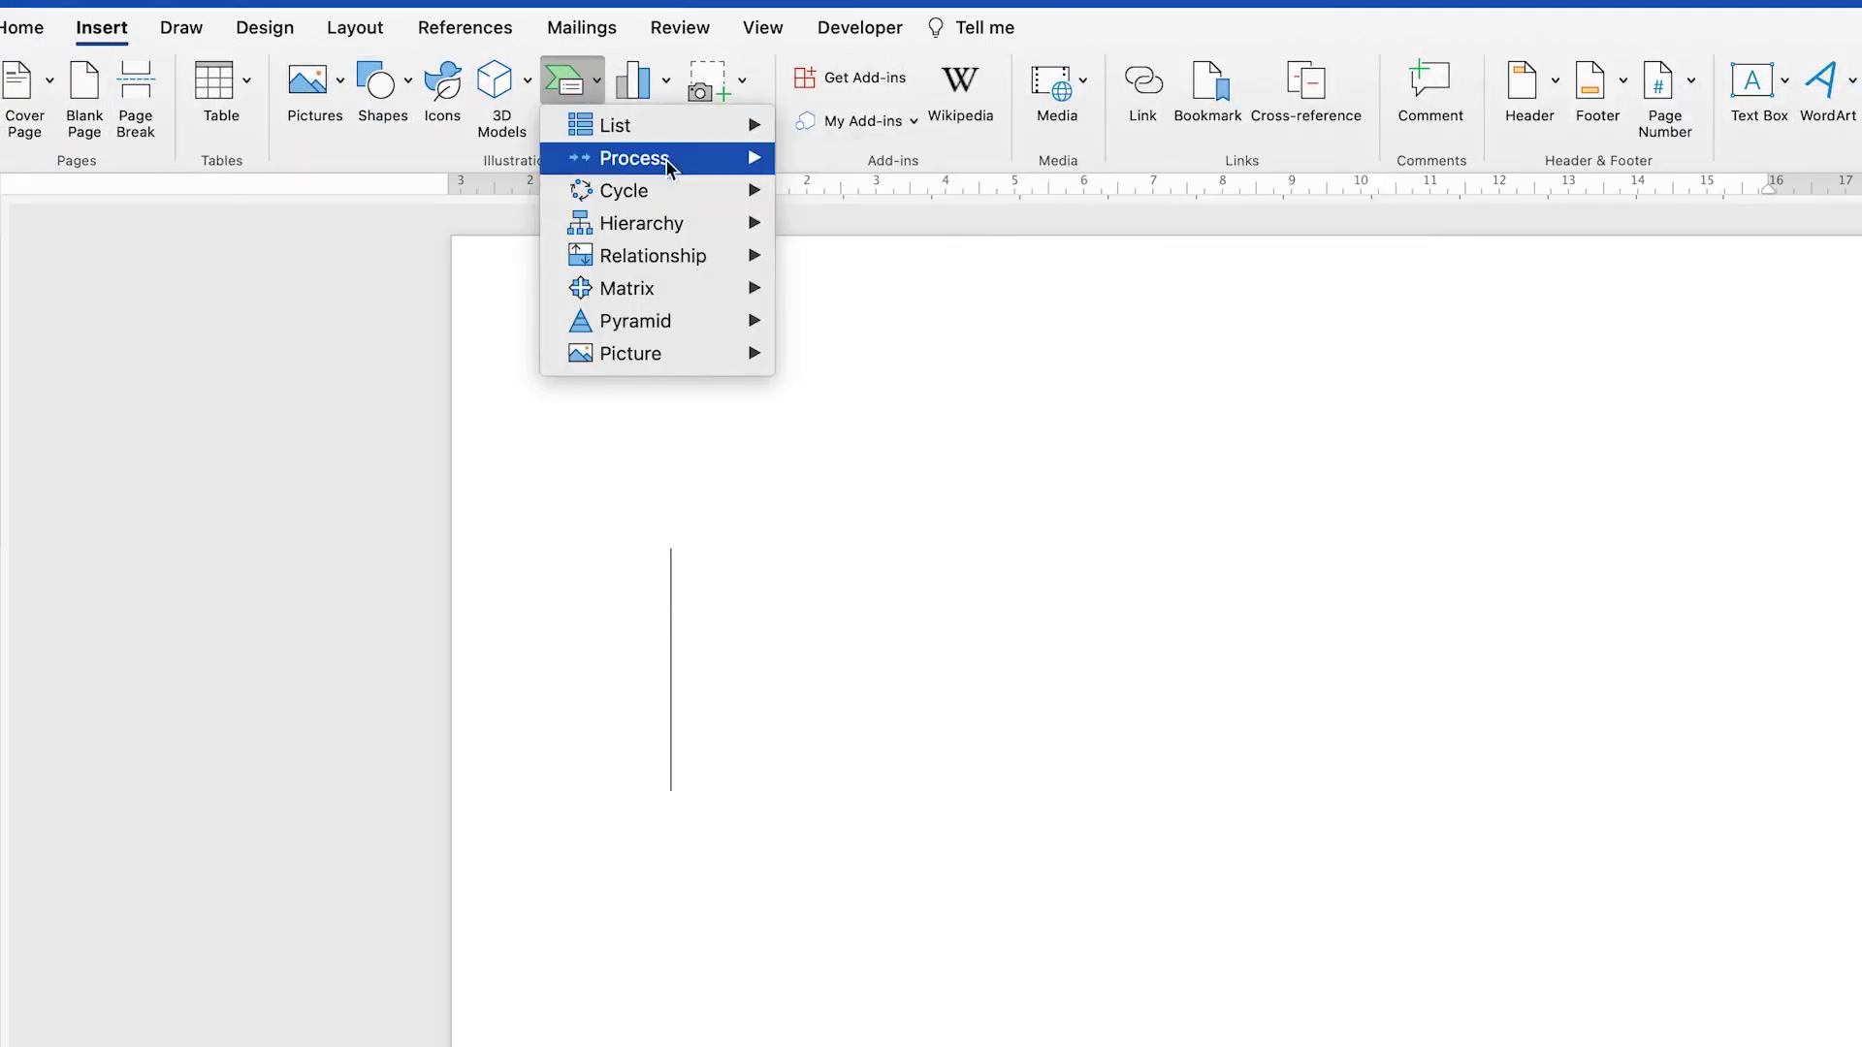
mouse_move(676, 130)
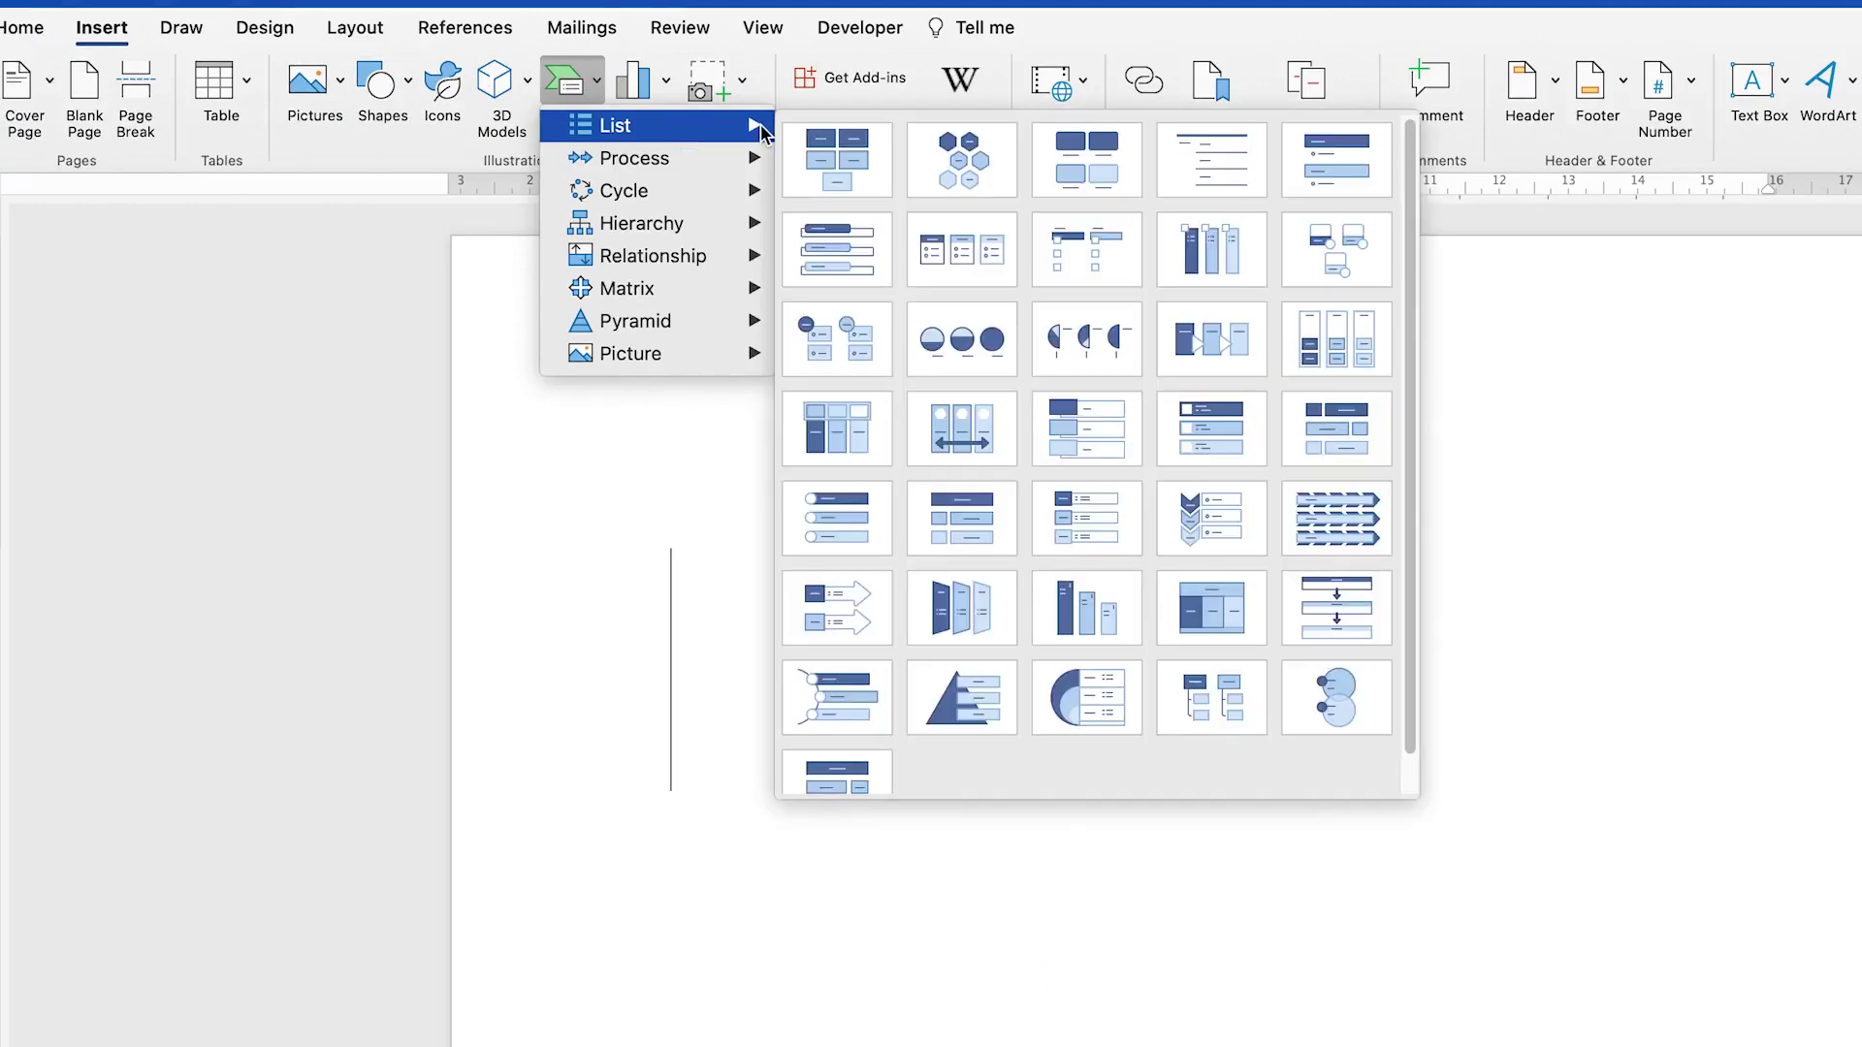
click(820, 155)
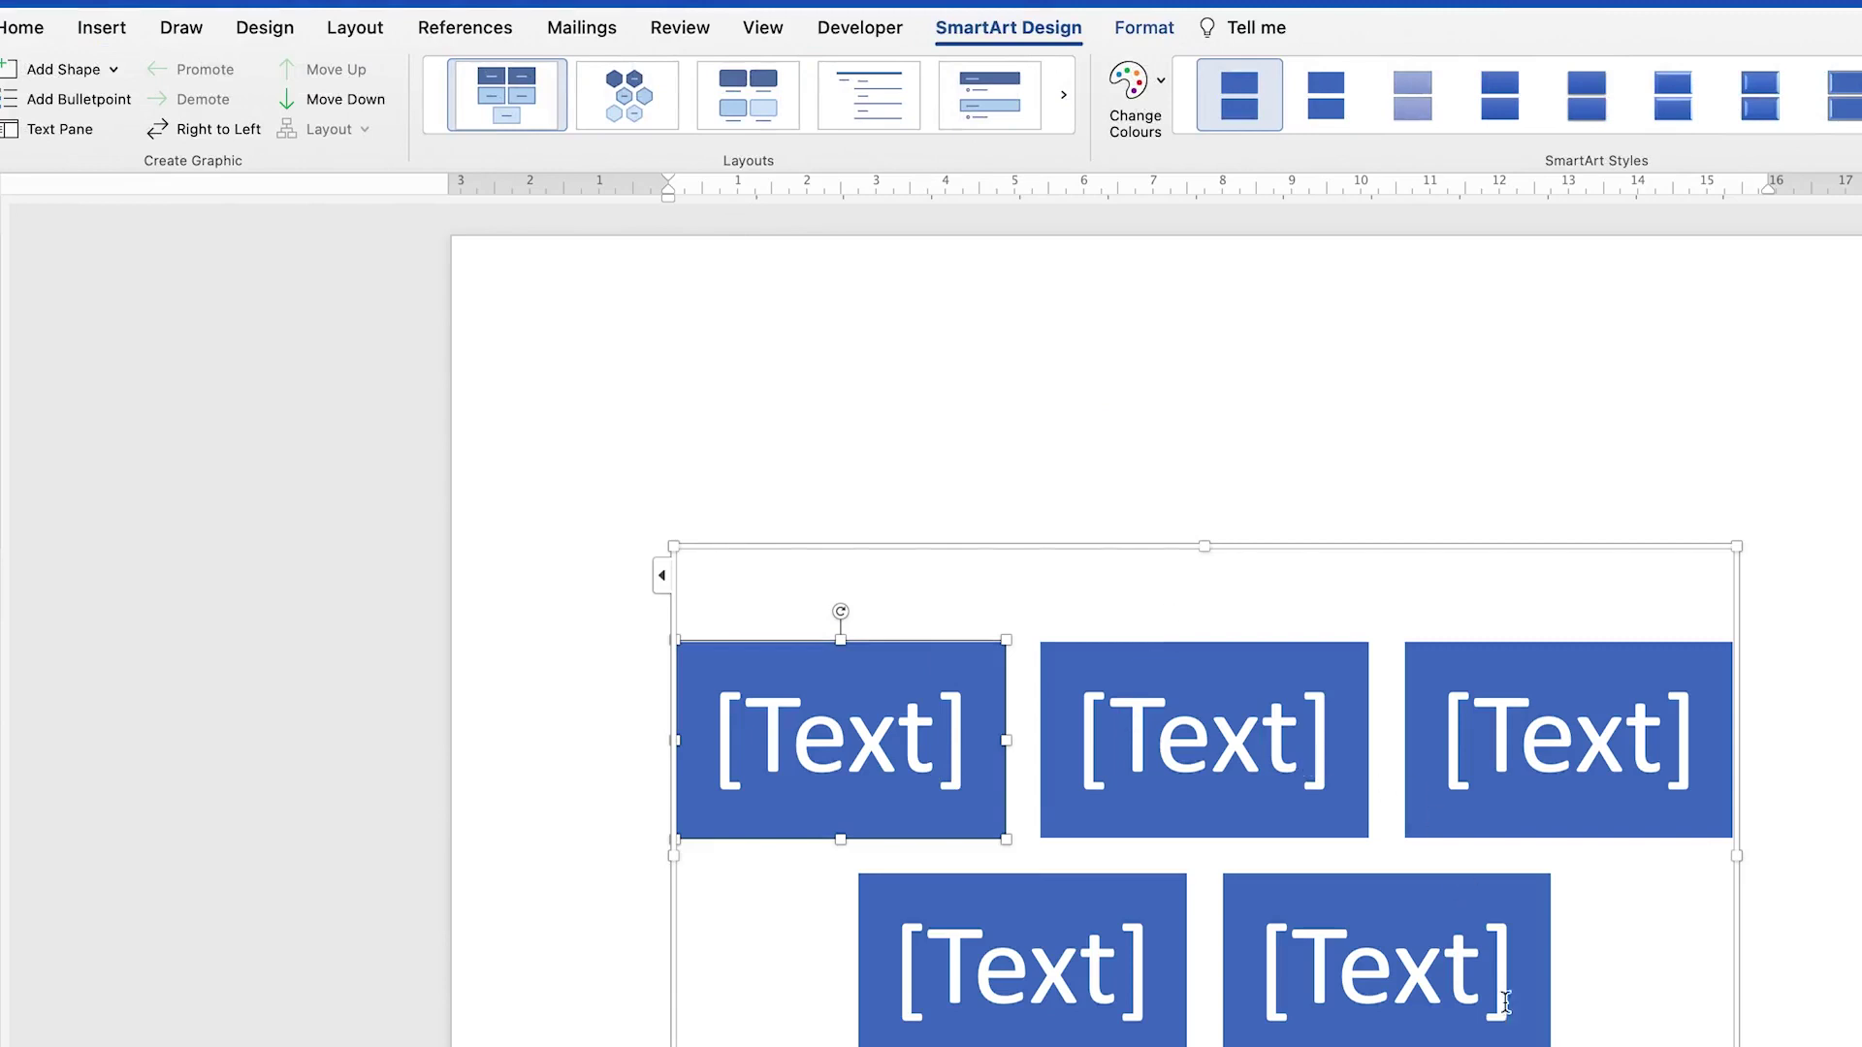
Delete the extra SmartArt boxes, leaving one large block with the cursor inside it
click(1000, 799)
key(Delete)
key(Delete)
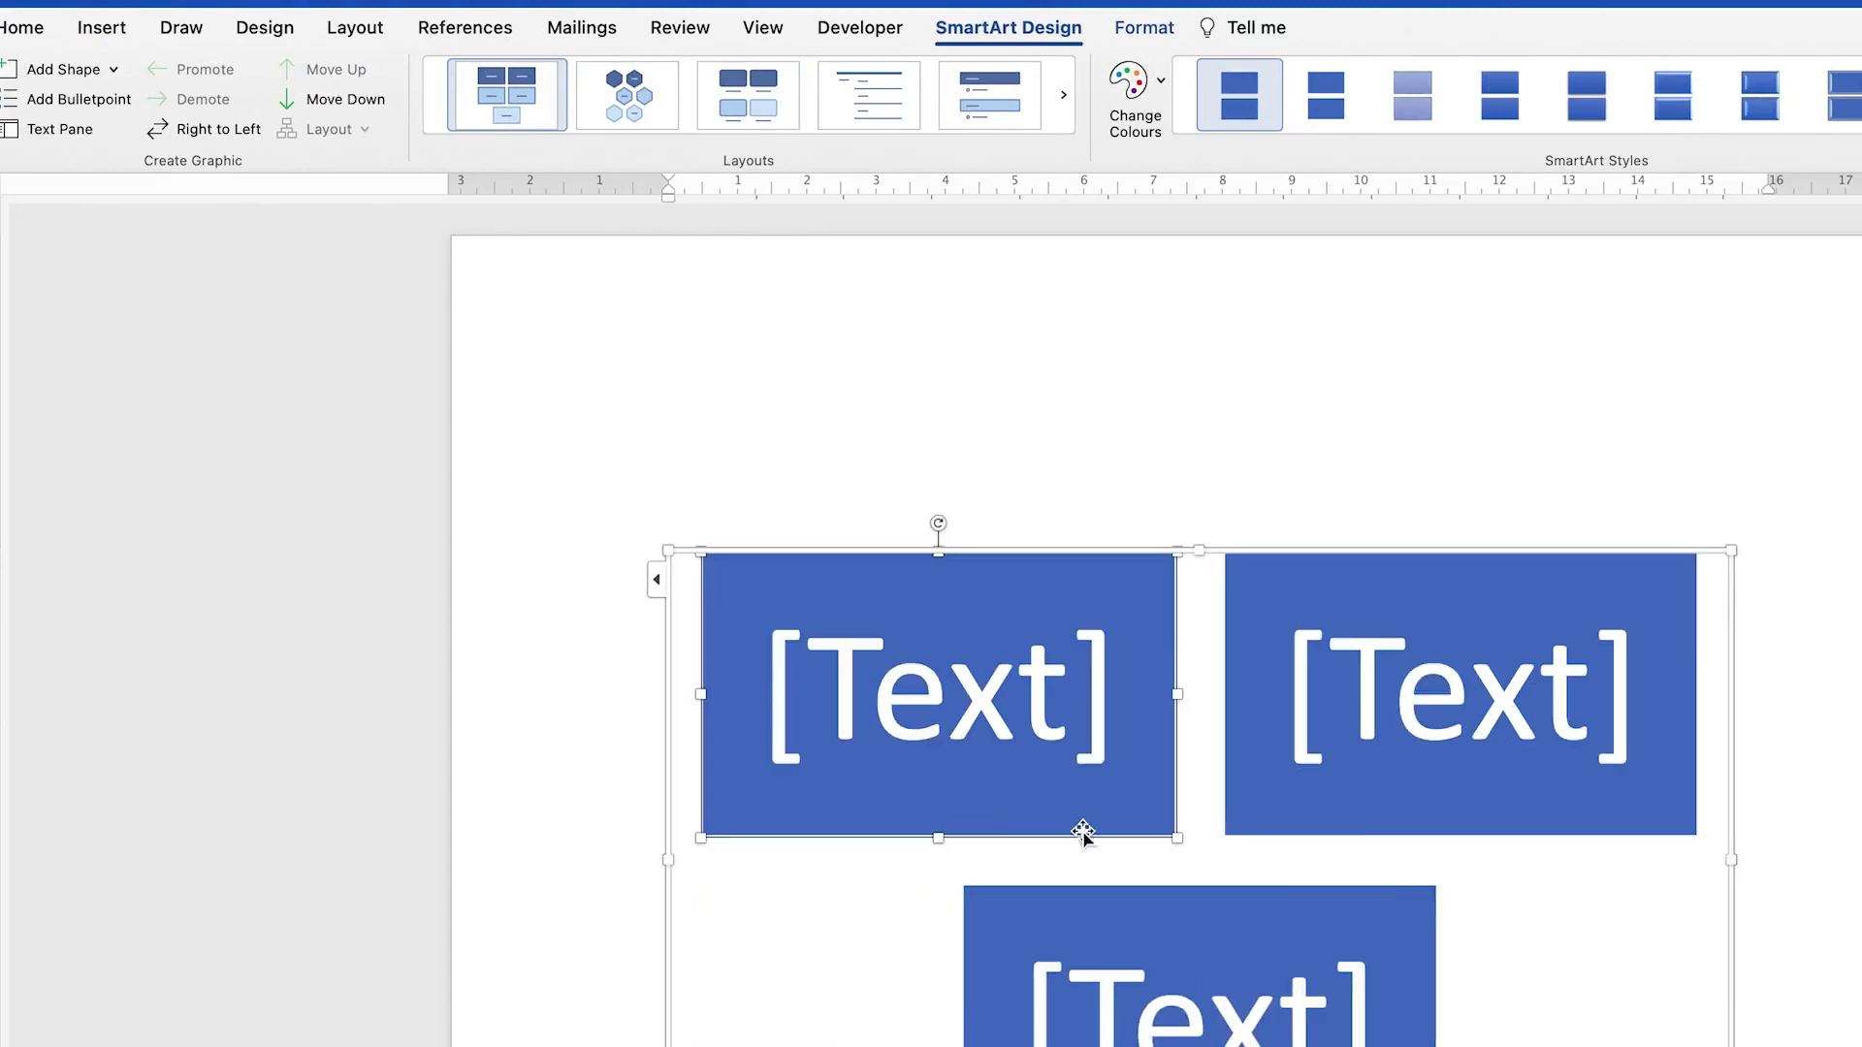
key(Delete)
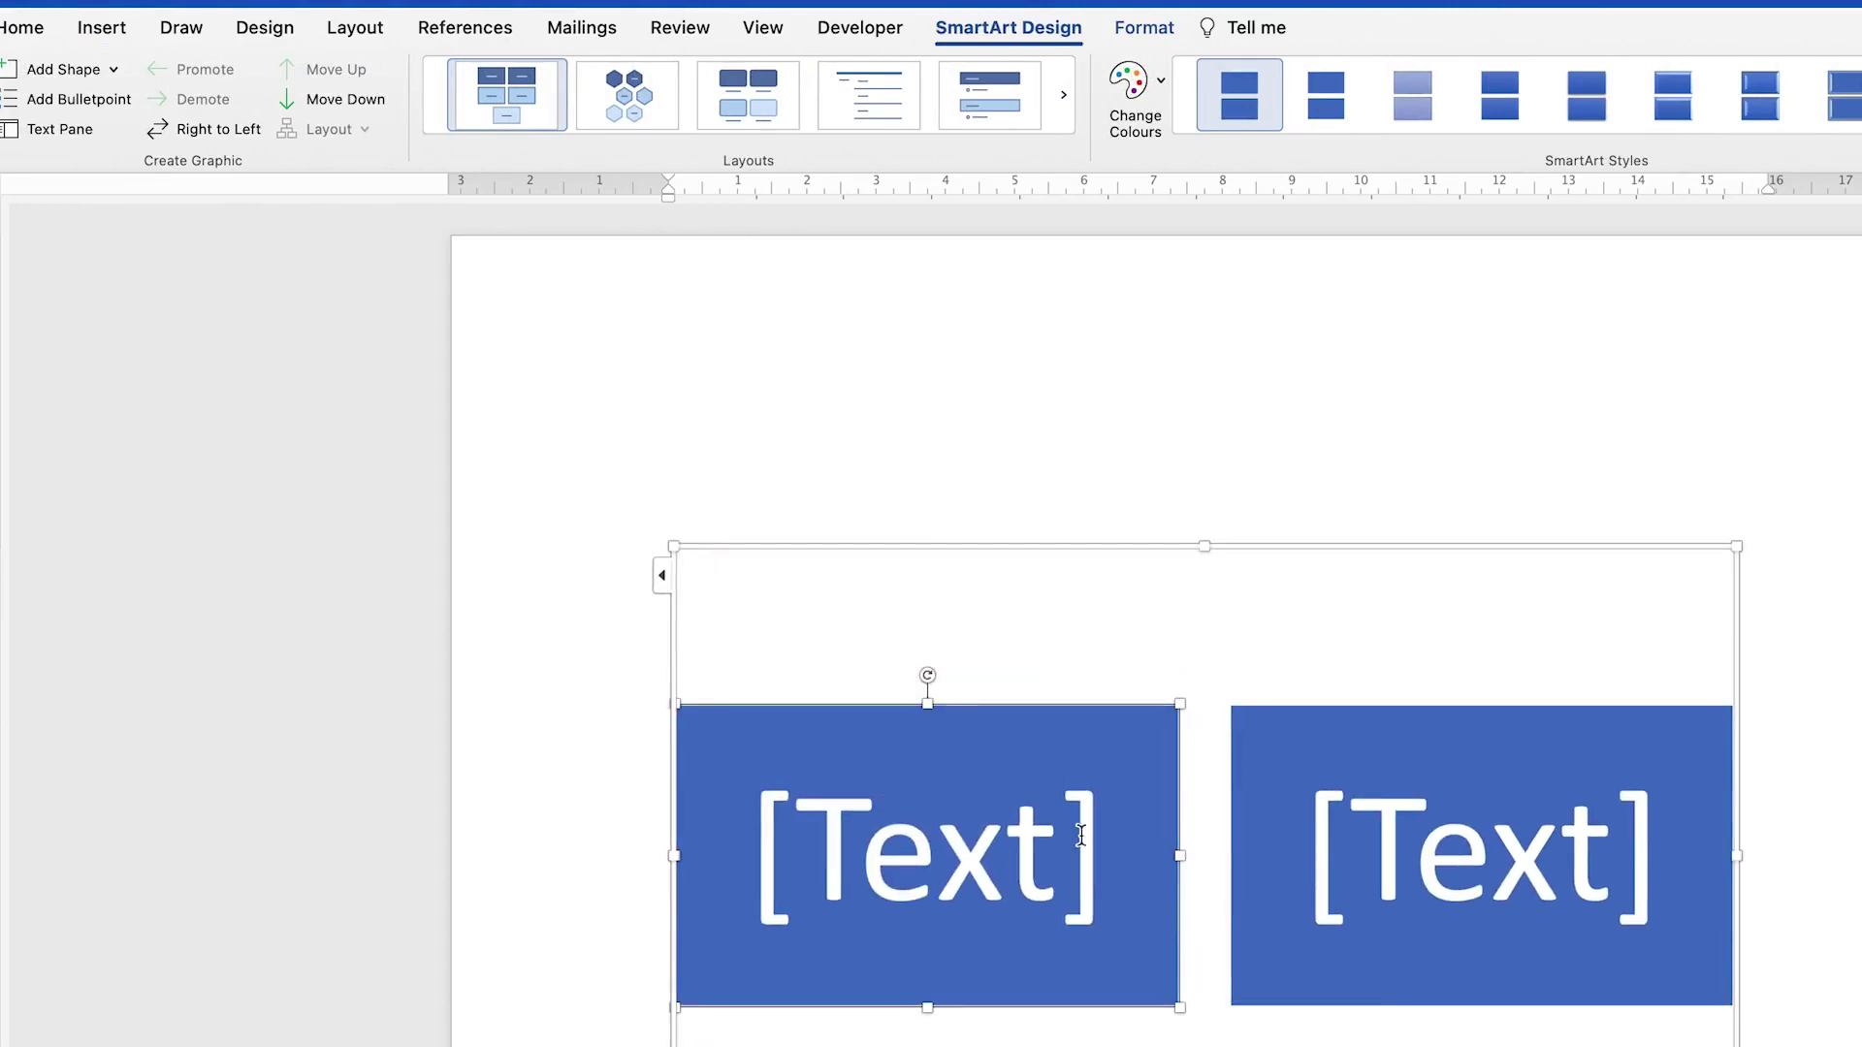
click(1185, 813)
key(Delete)
click(1167, 818)
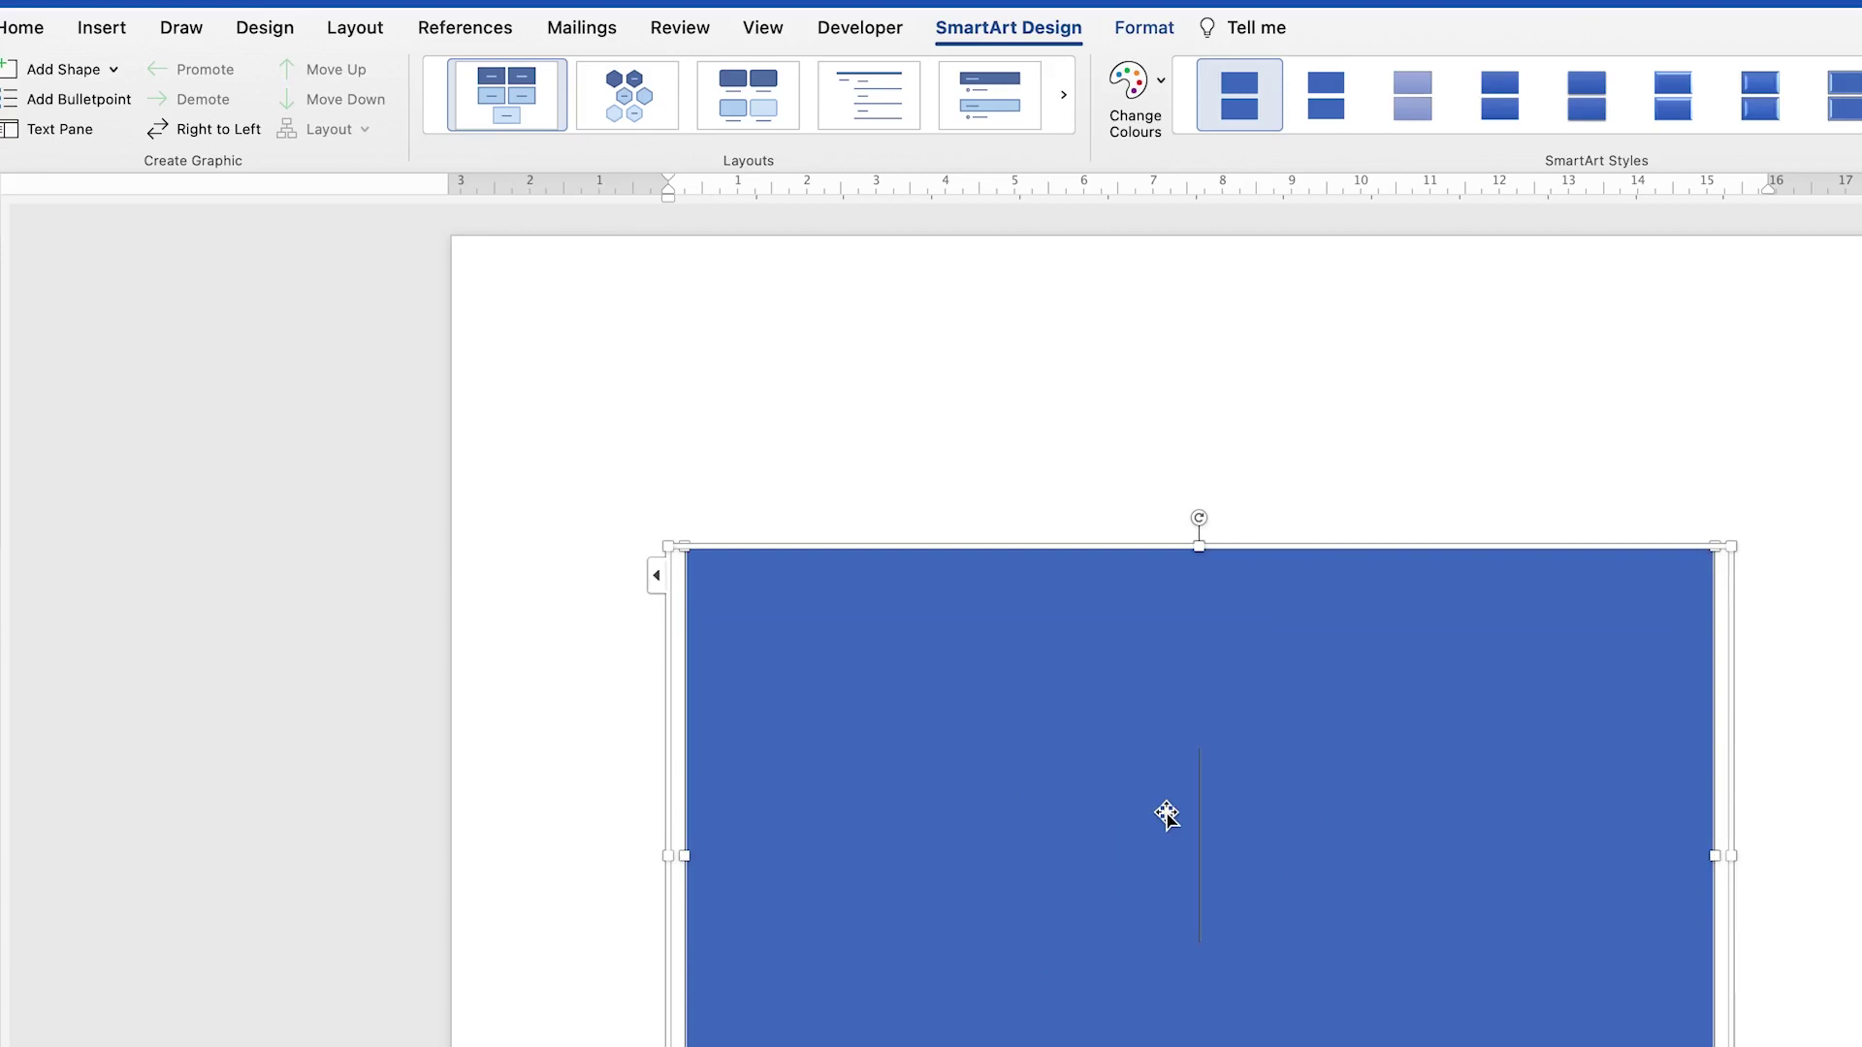
Type 'Welcome to my Channel' into the block and set the text in Gill Sans
text(We)
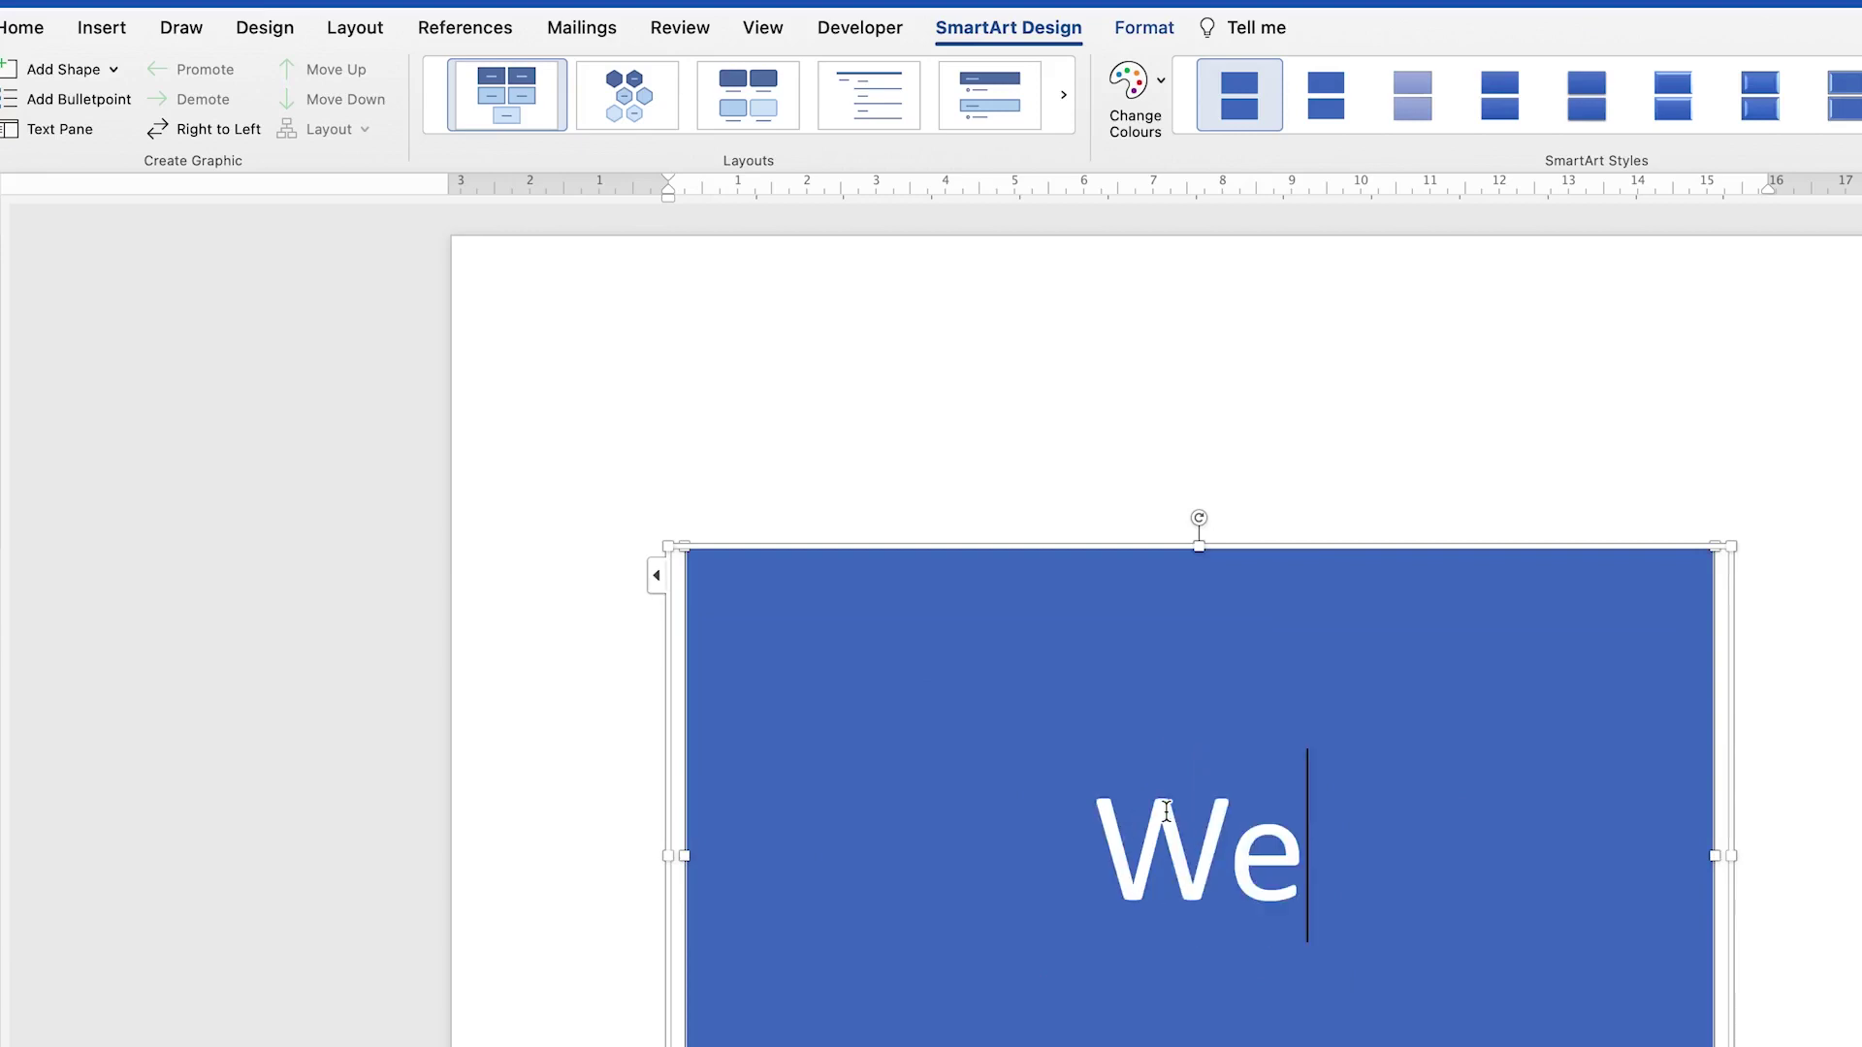
text(lcome to my Channel)
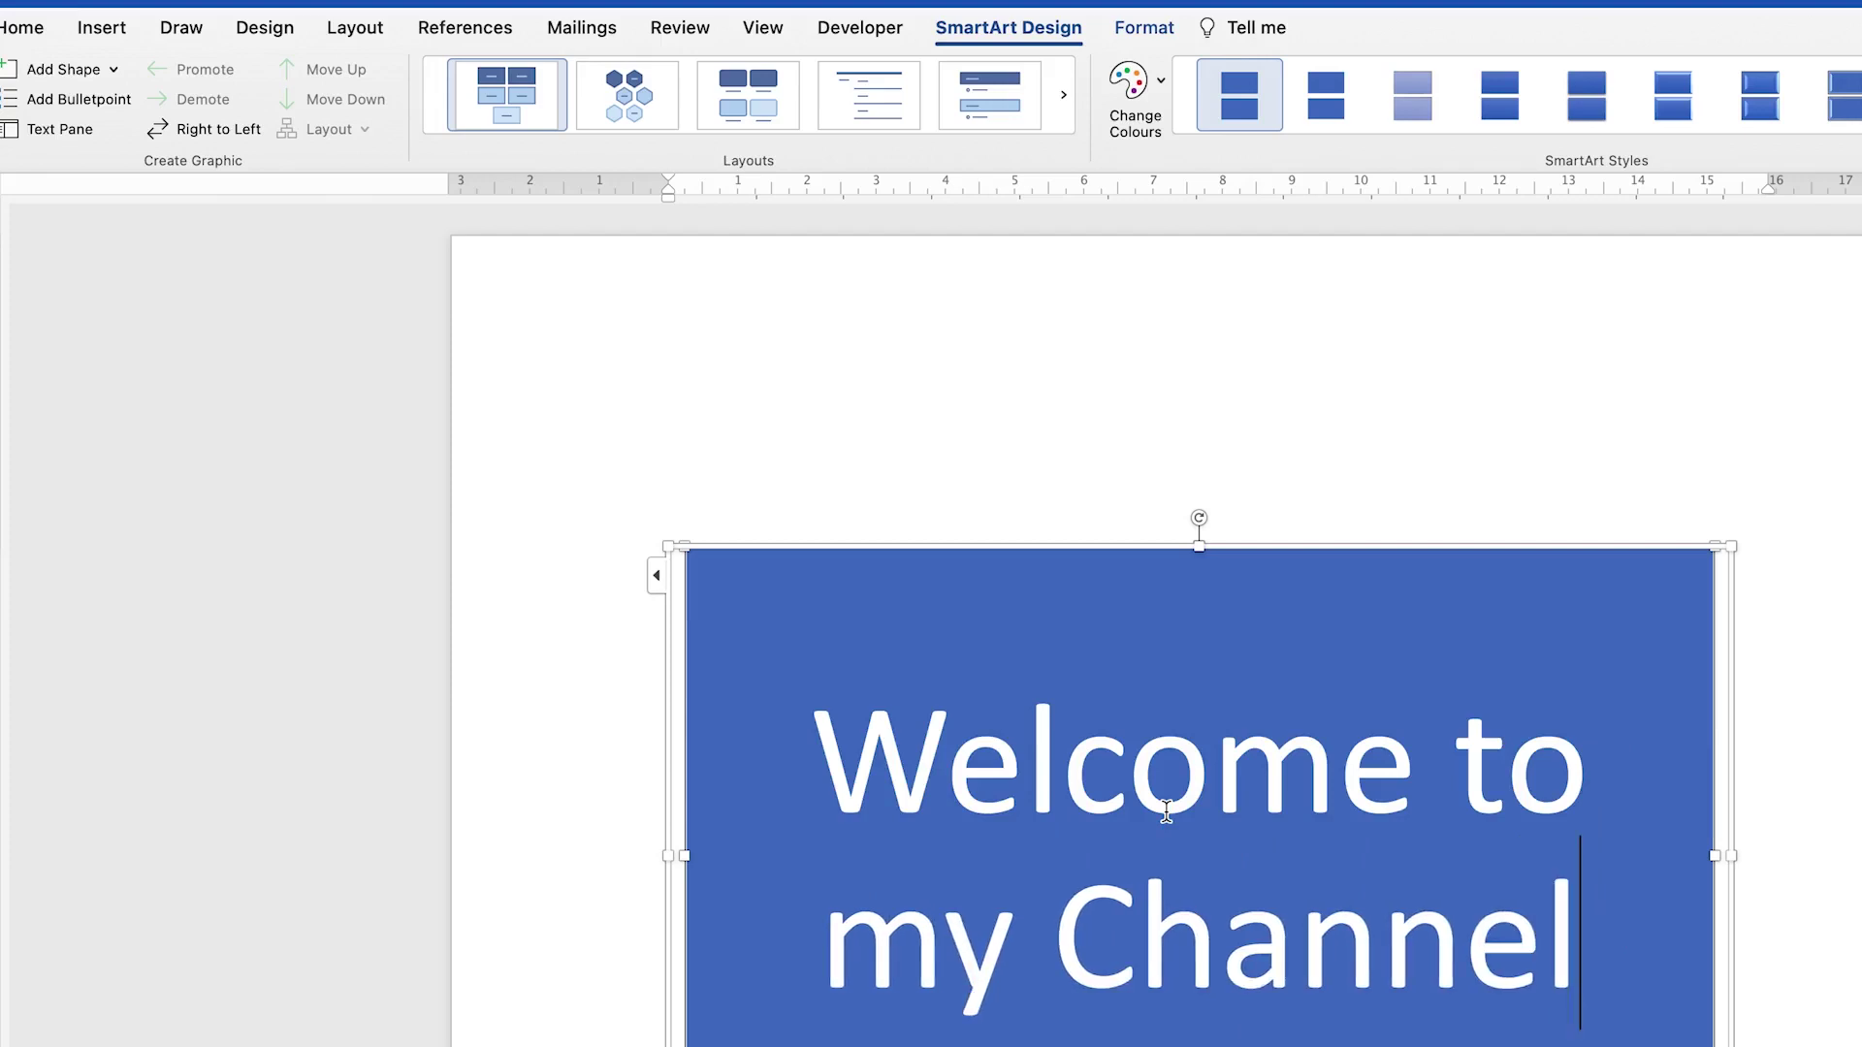
key(super+a)
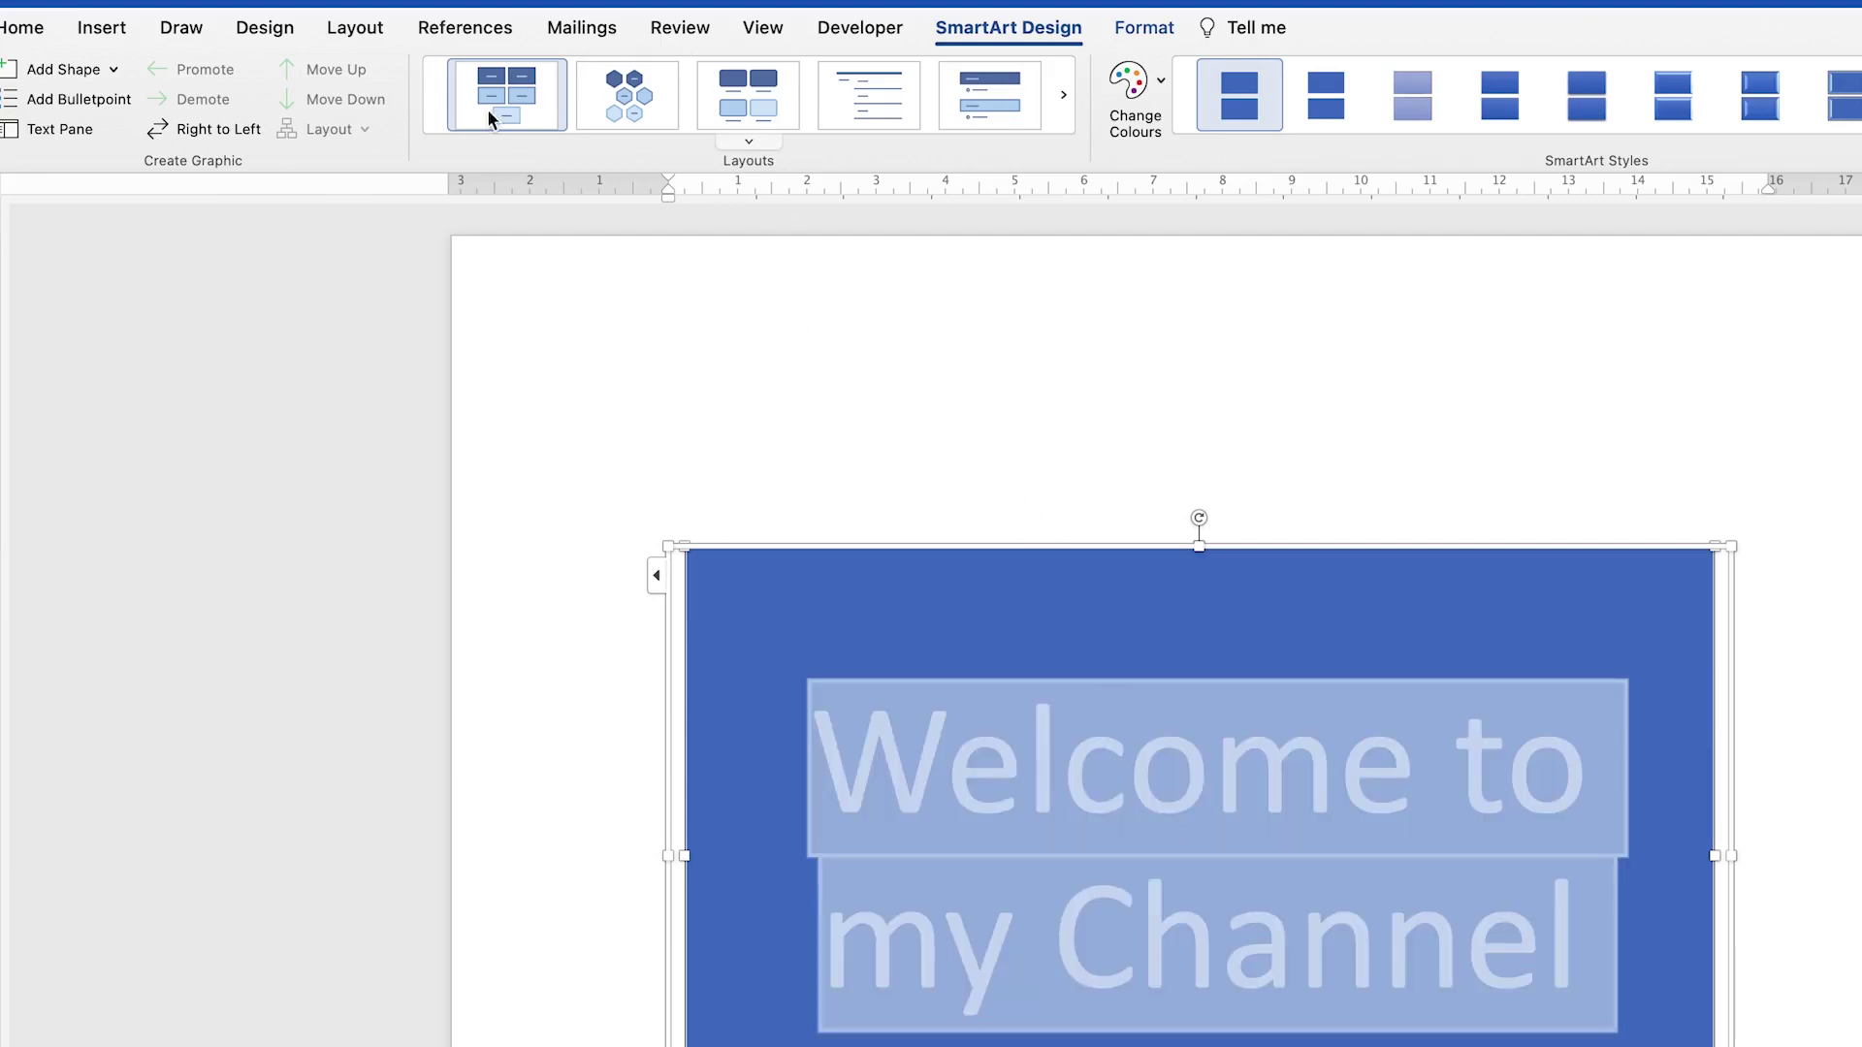
click(122, 29)
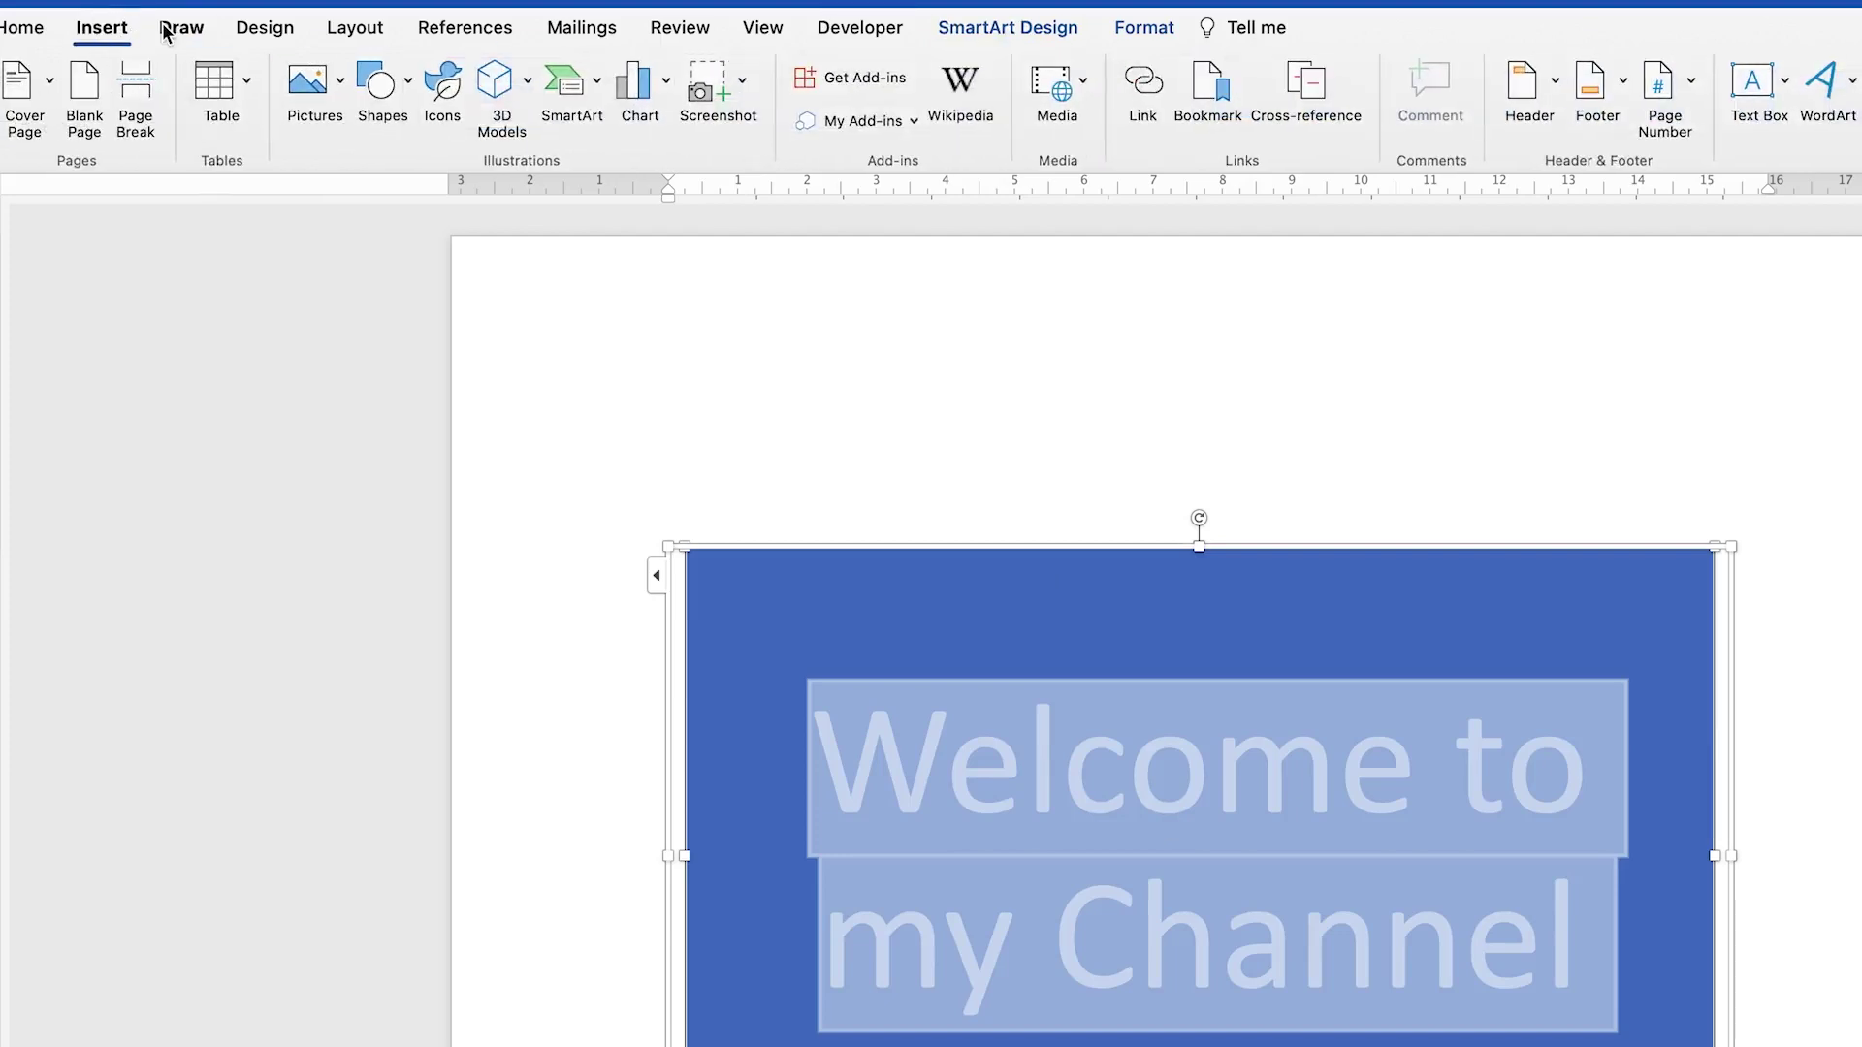
click(54, 31)
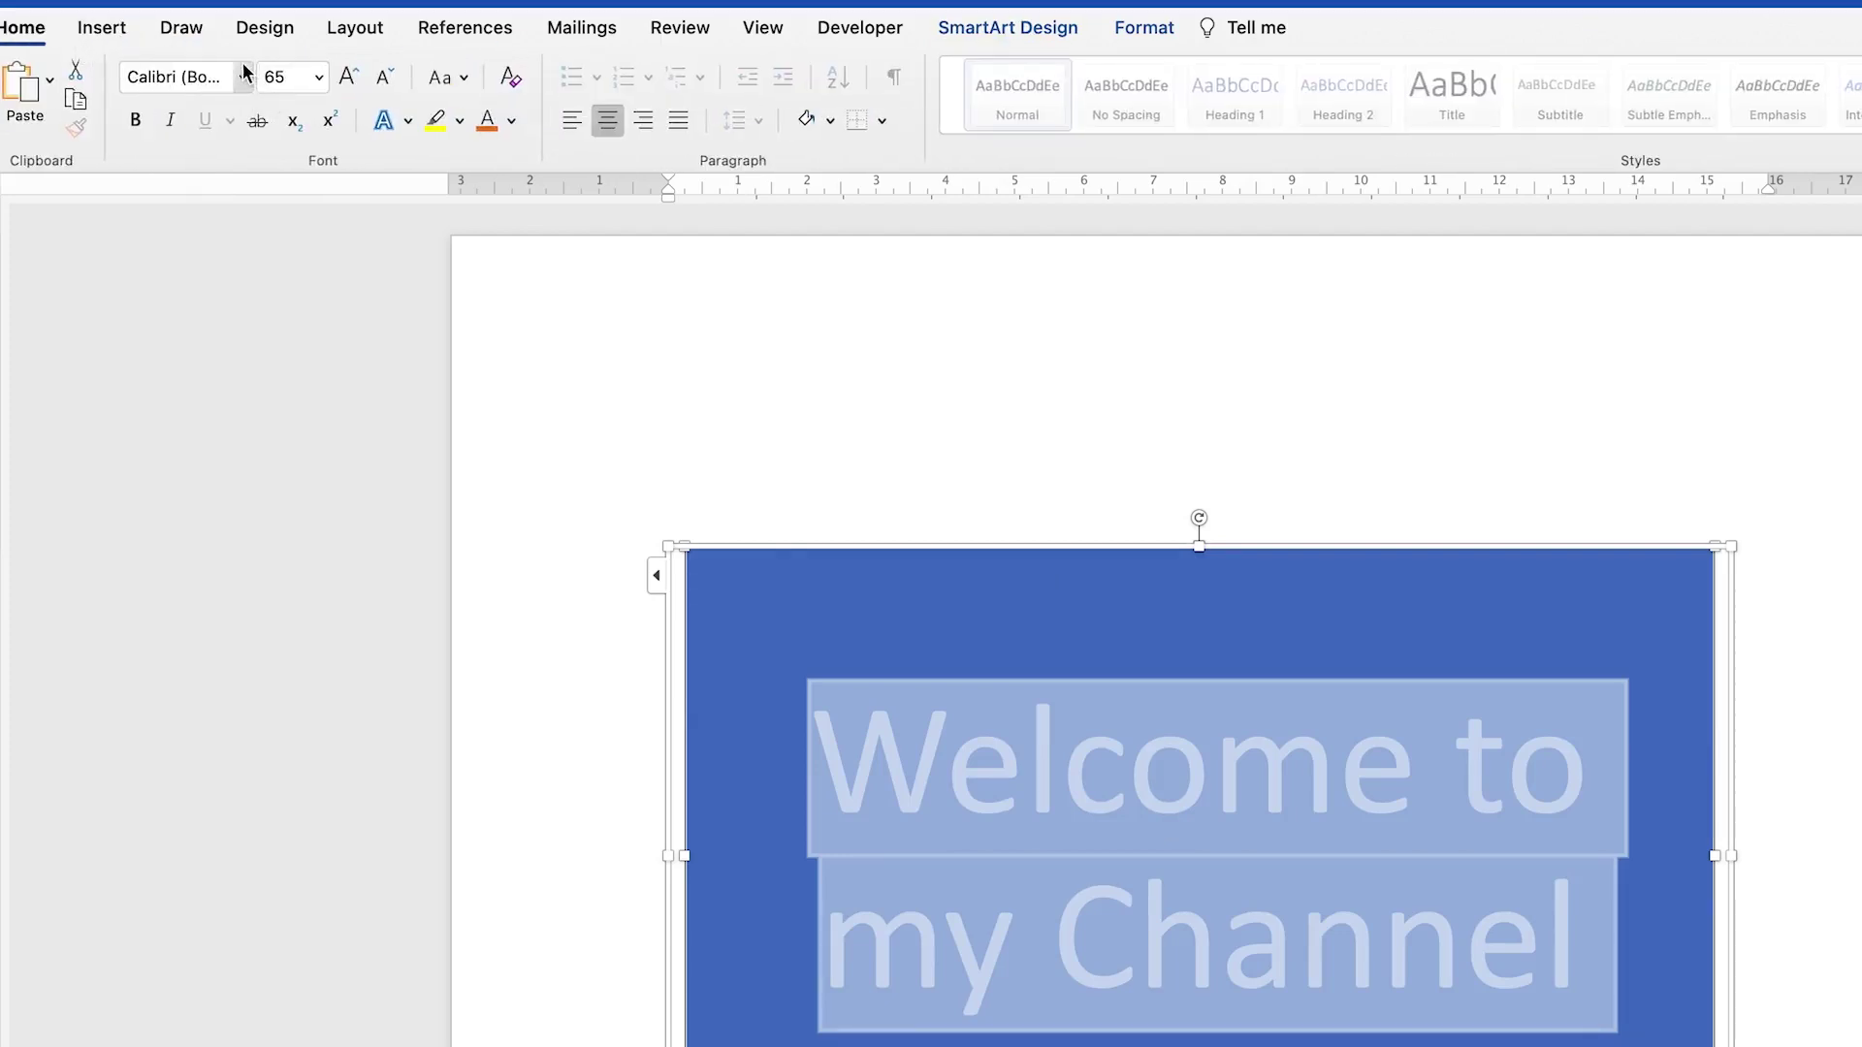
click(247, 78)
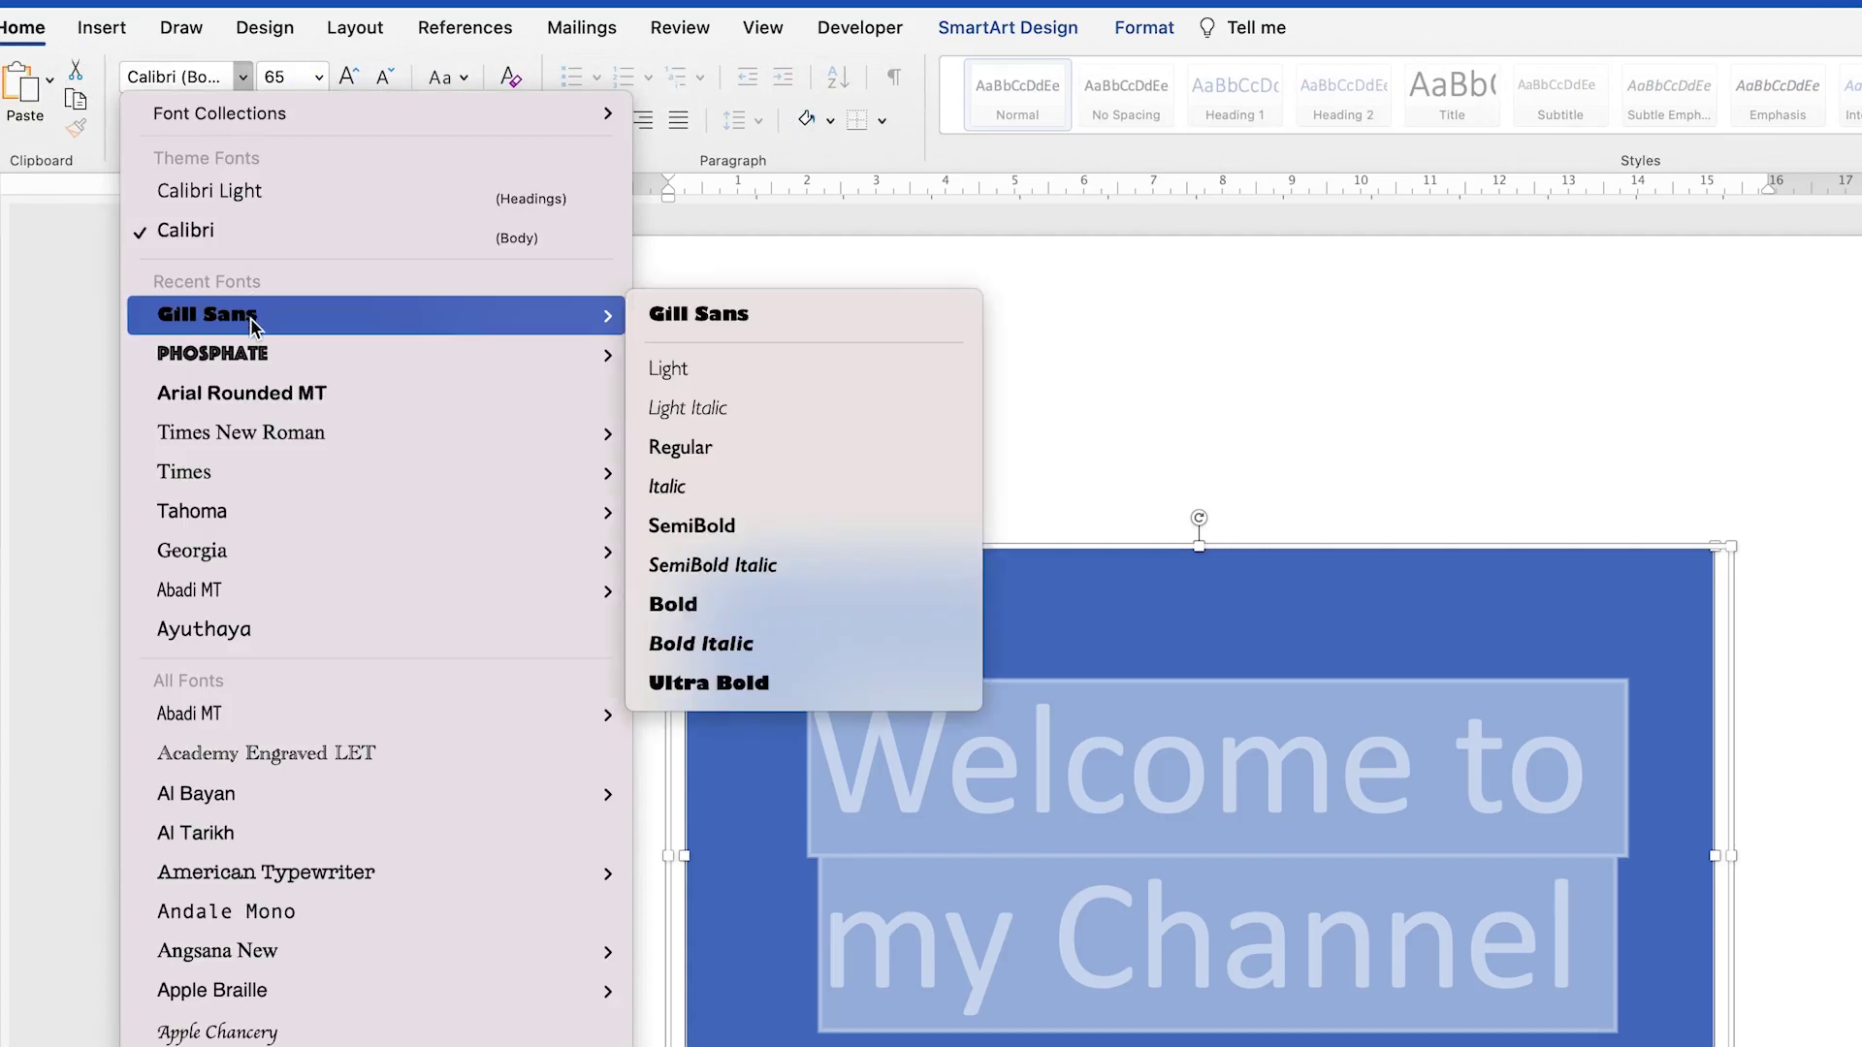
click(254, 325)
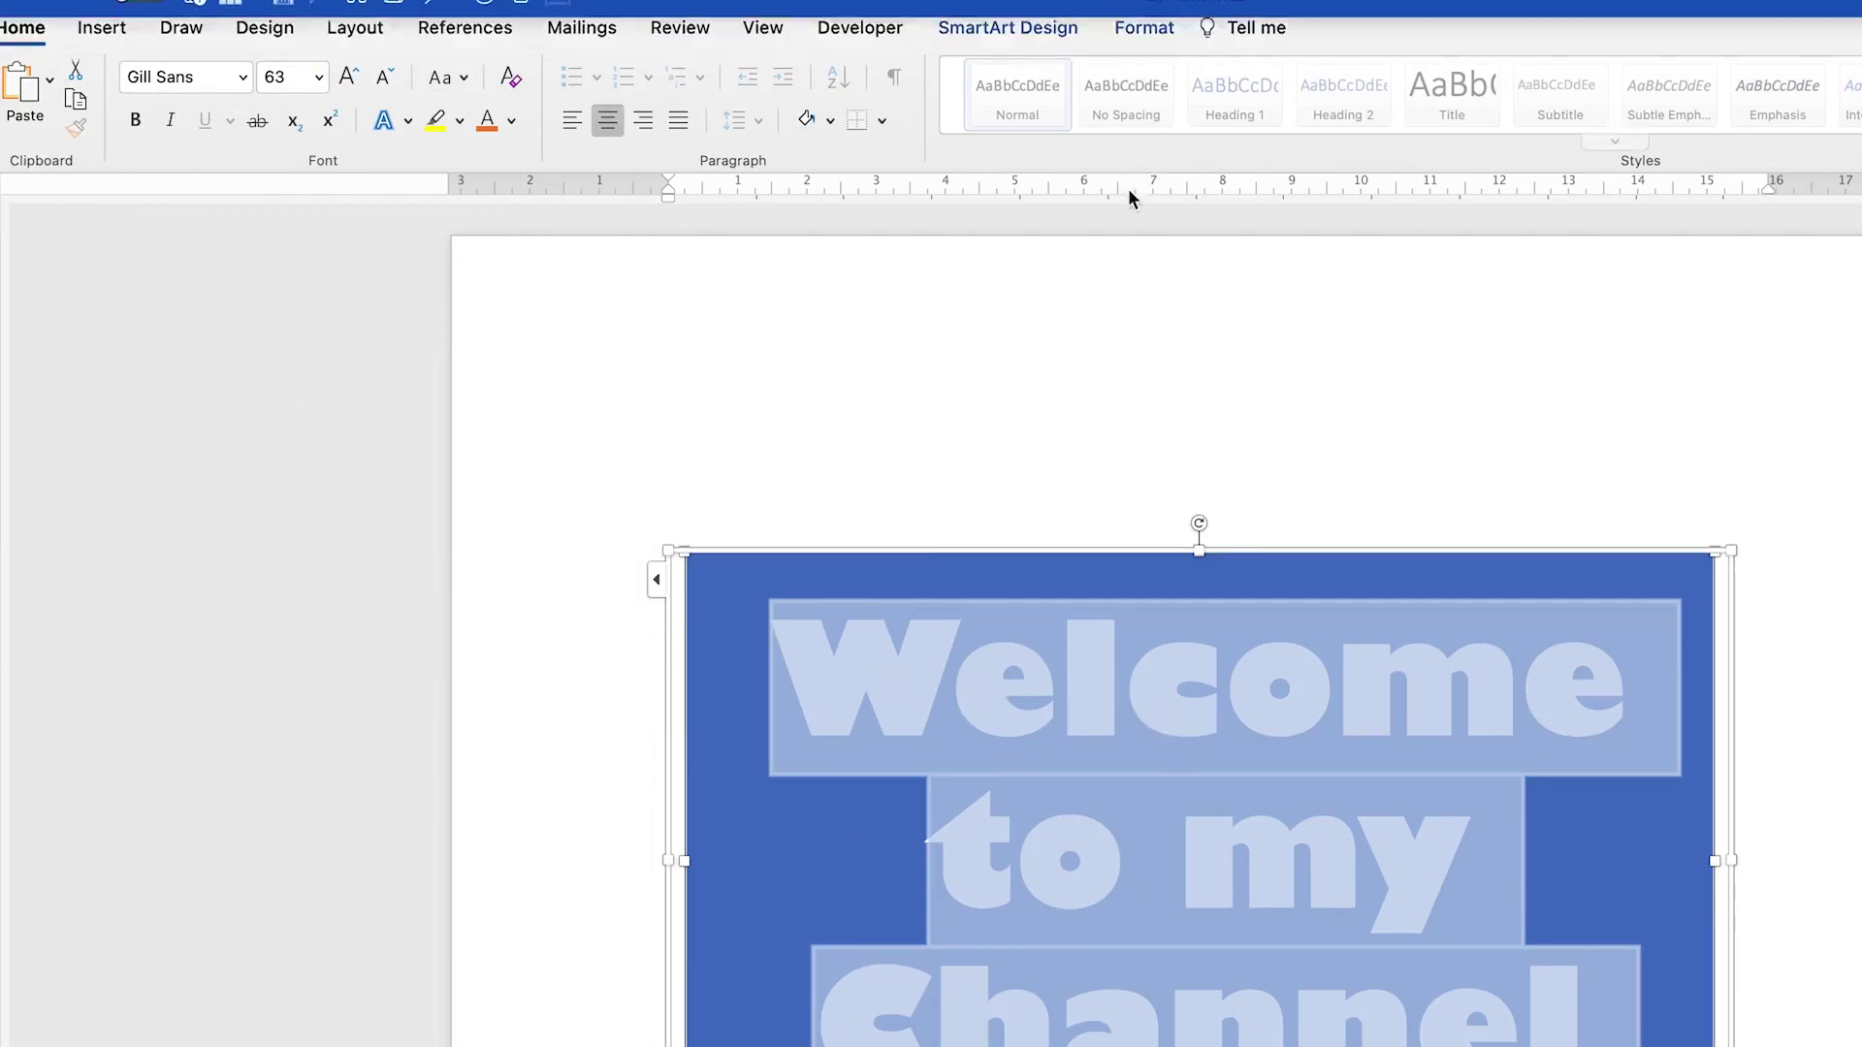
click(1152, 33)
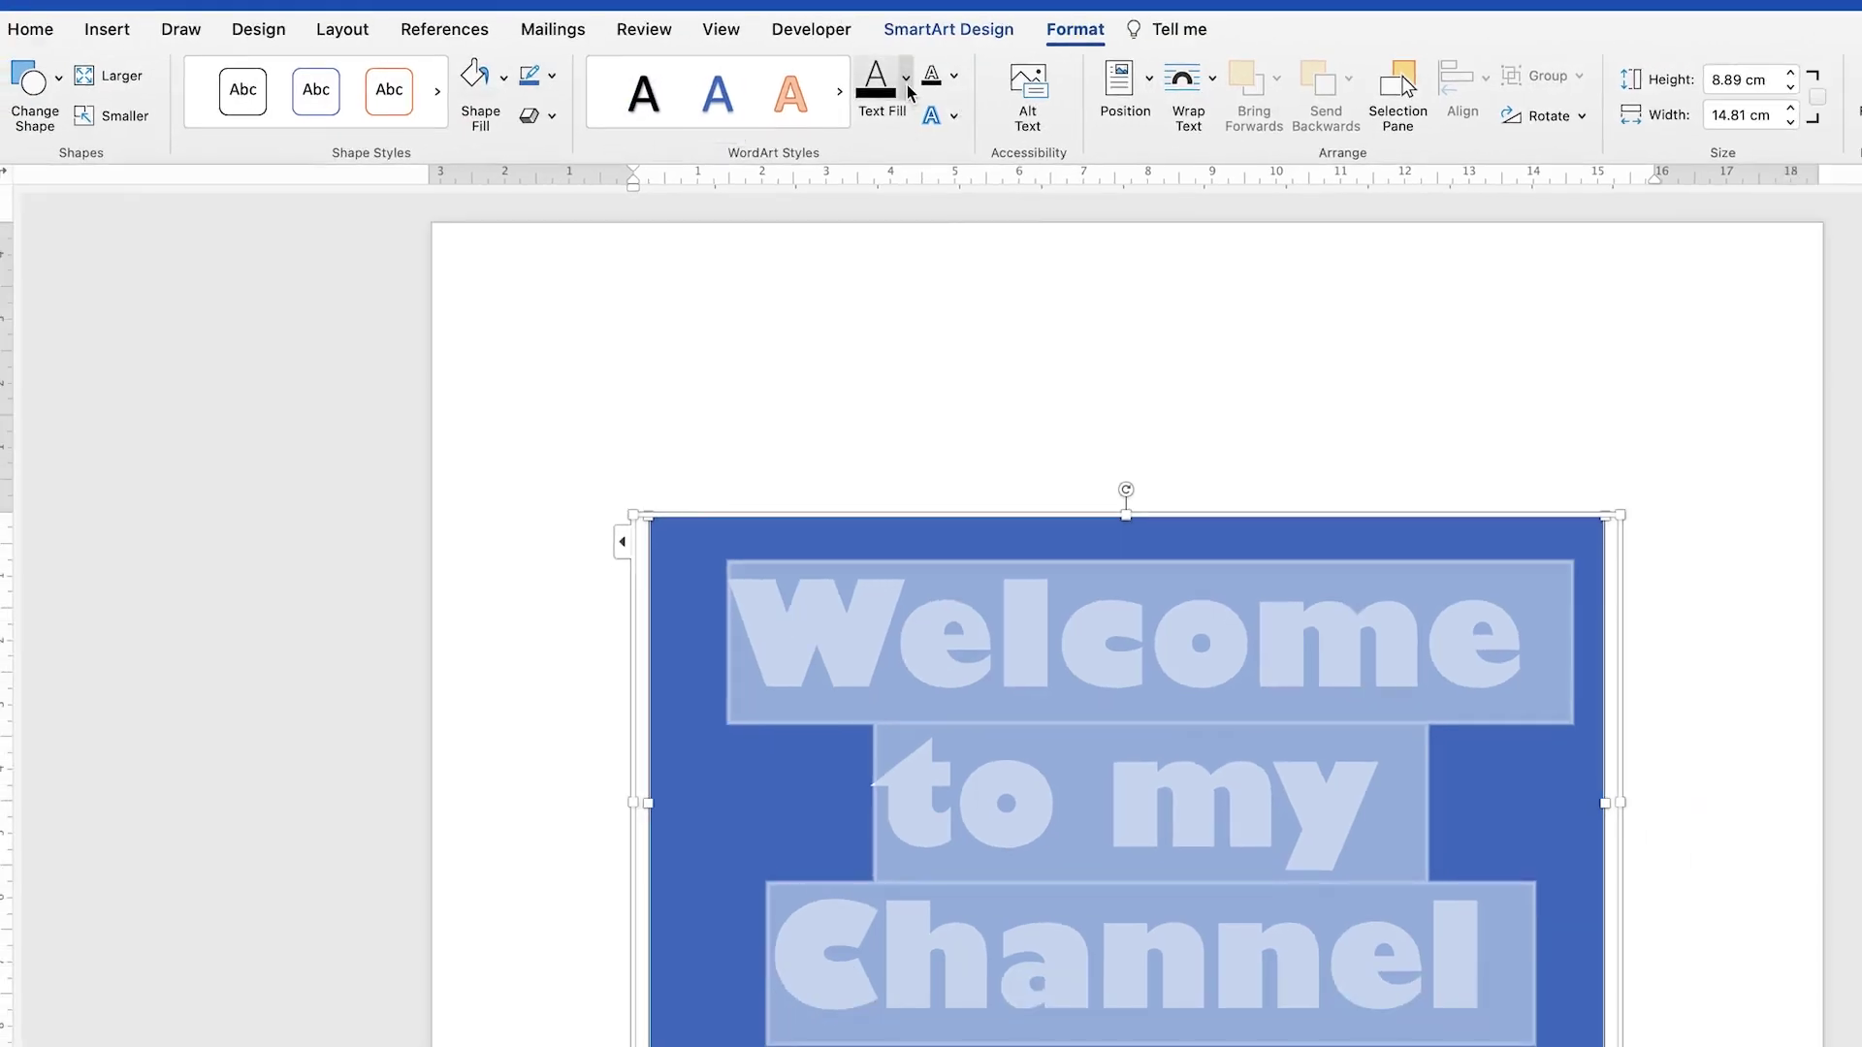
Fill the lettering with the swimmer photo pexels-guduru-ajay-bhargav-863988.jpg using Text Fill > Picture
click(906, 83)
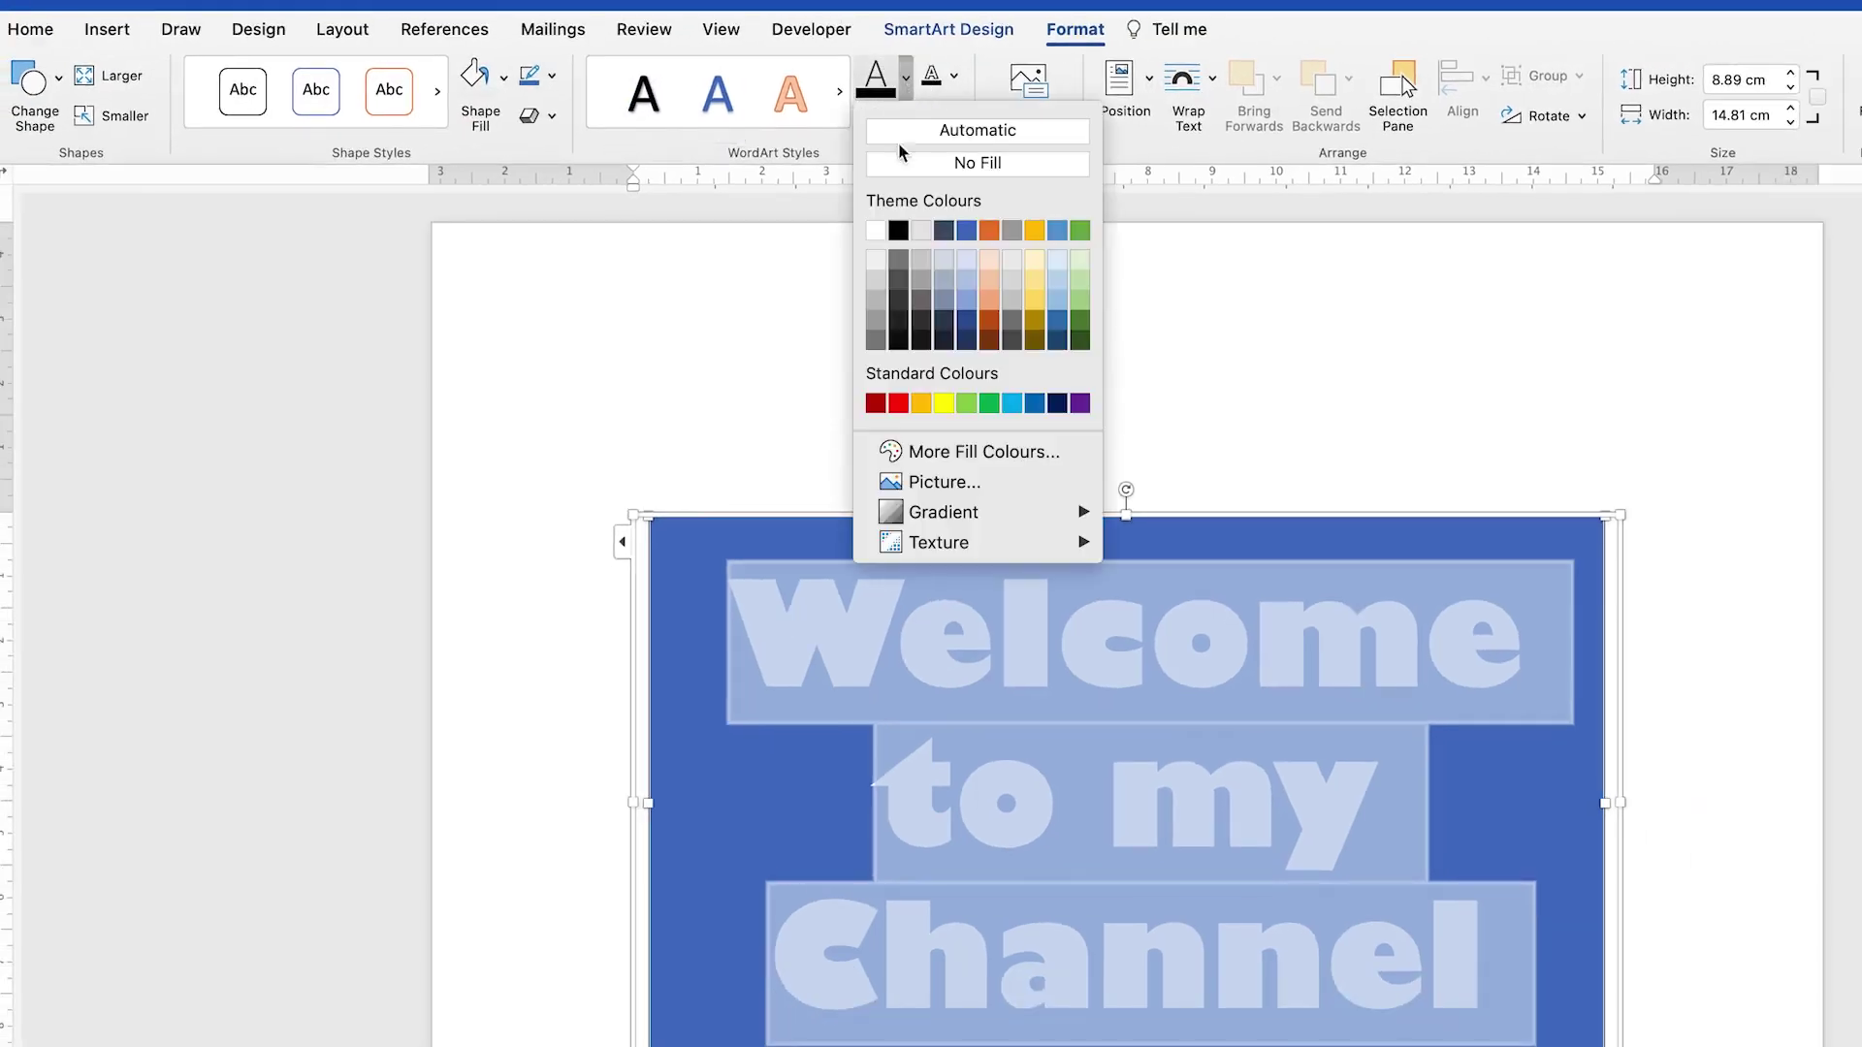
click(945, 482)
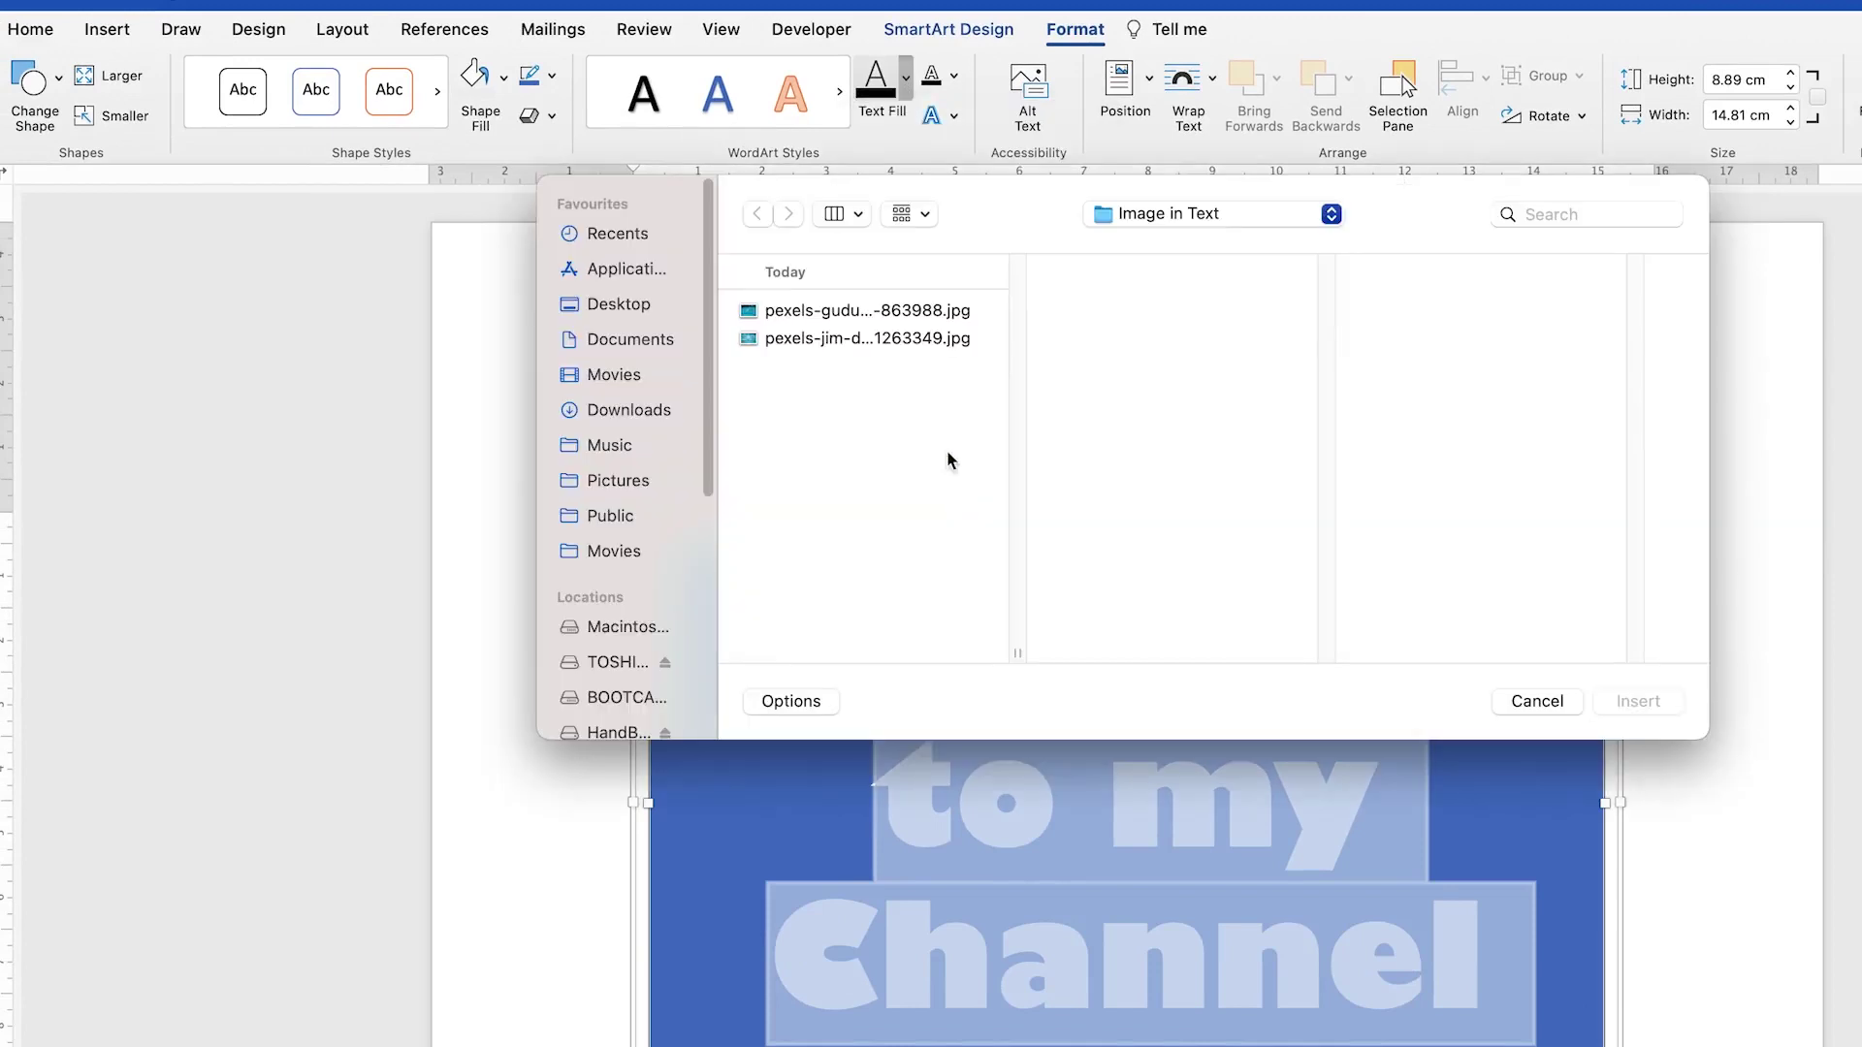
click(813, 311)
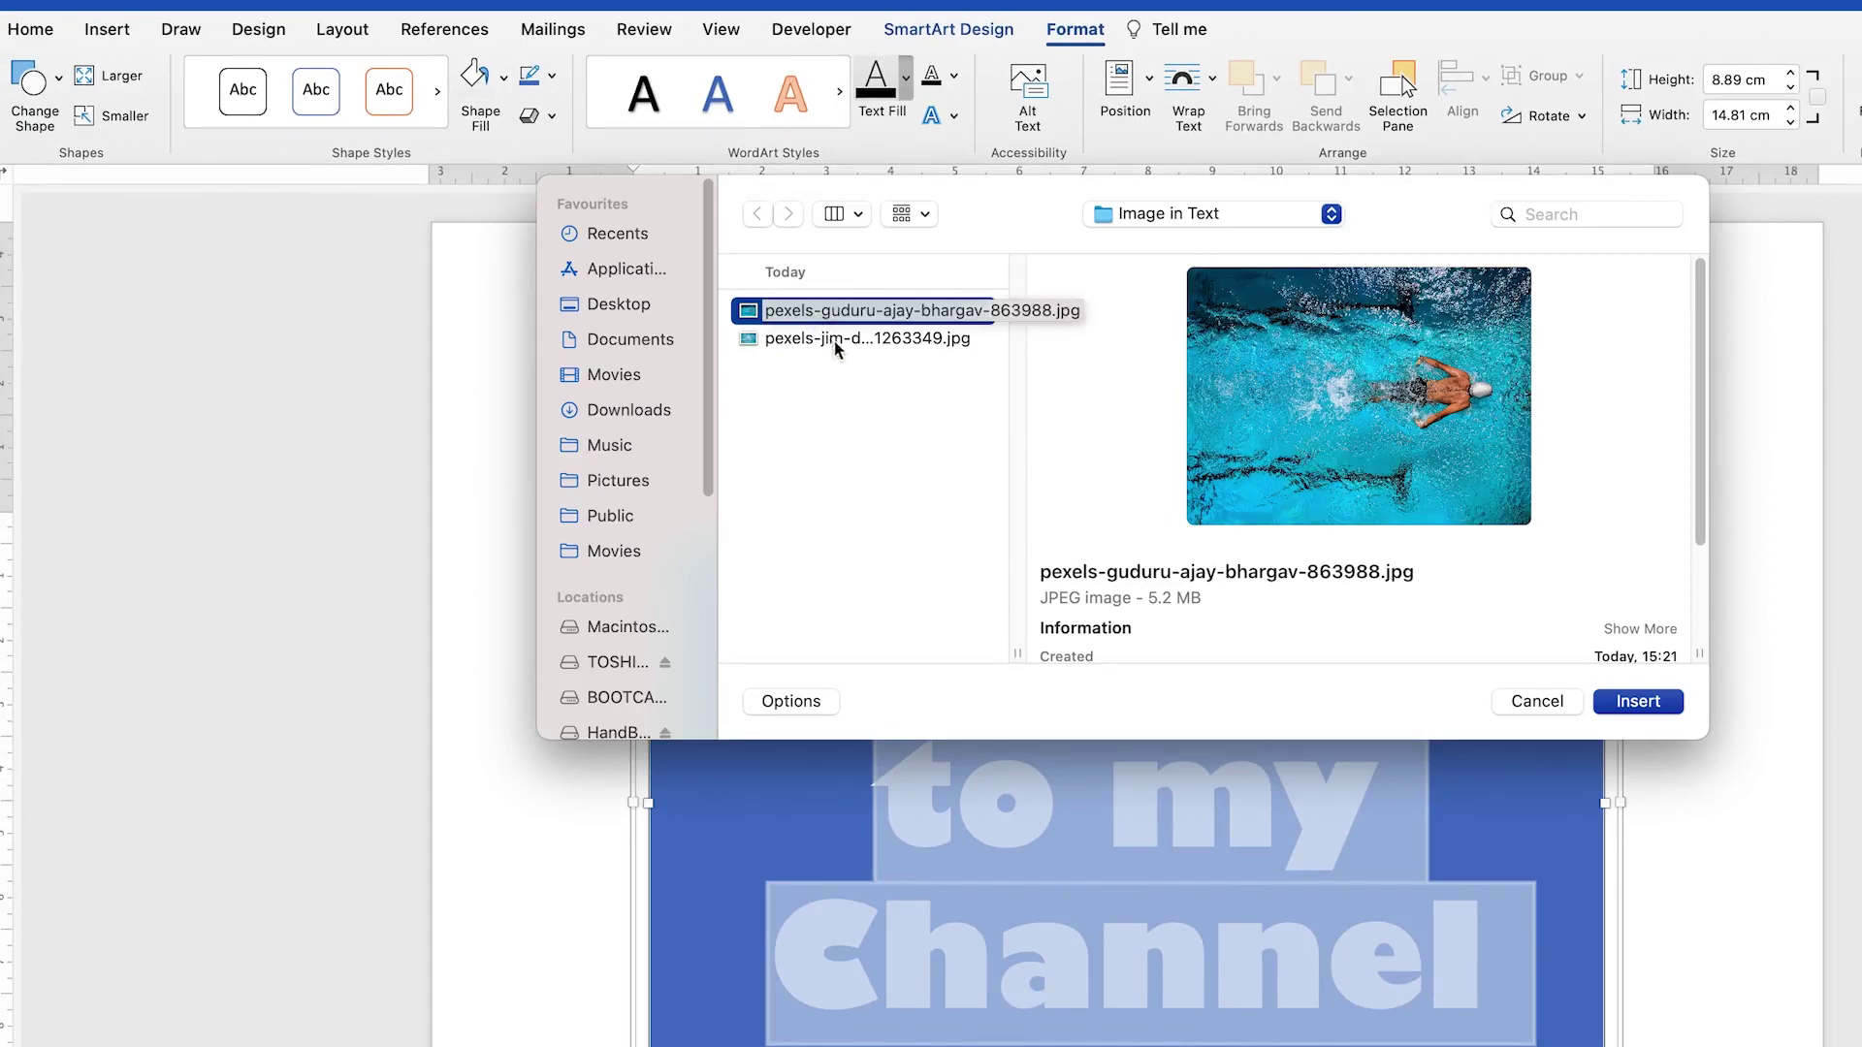
click(1638, 701)
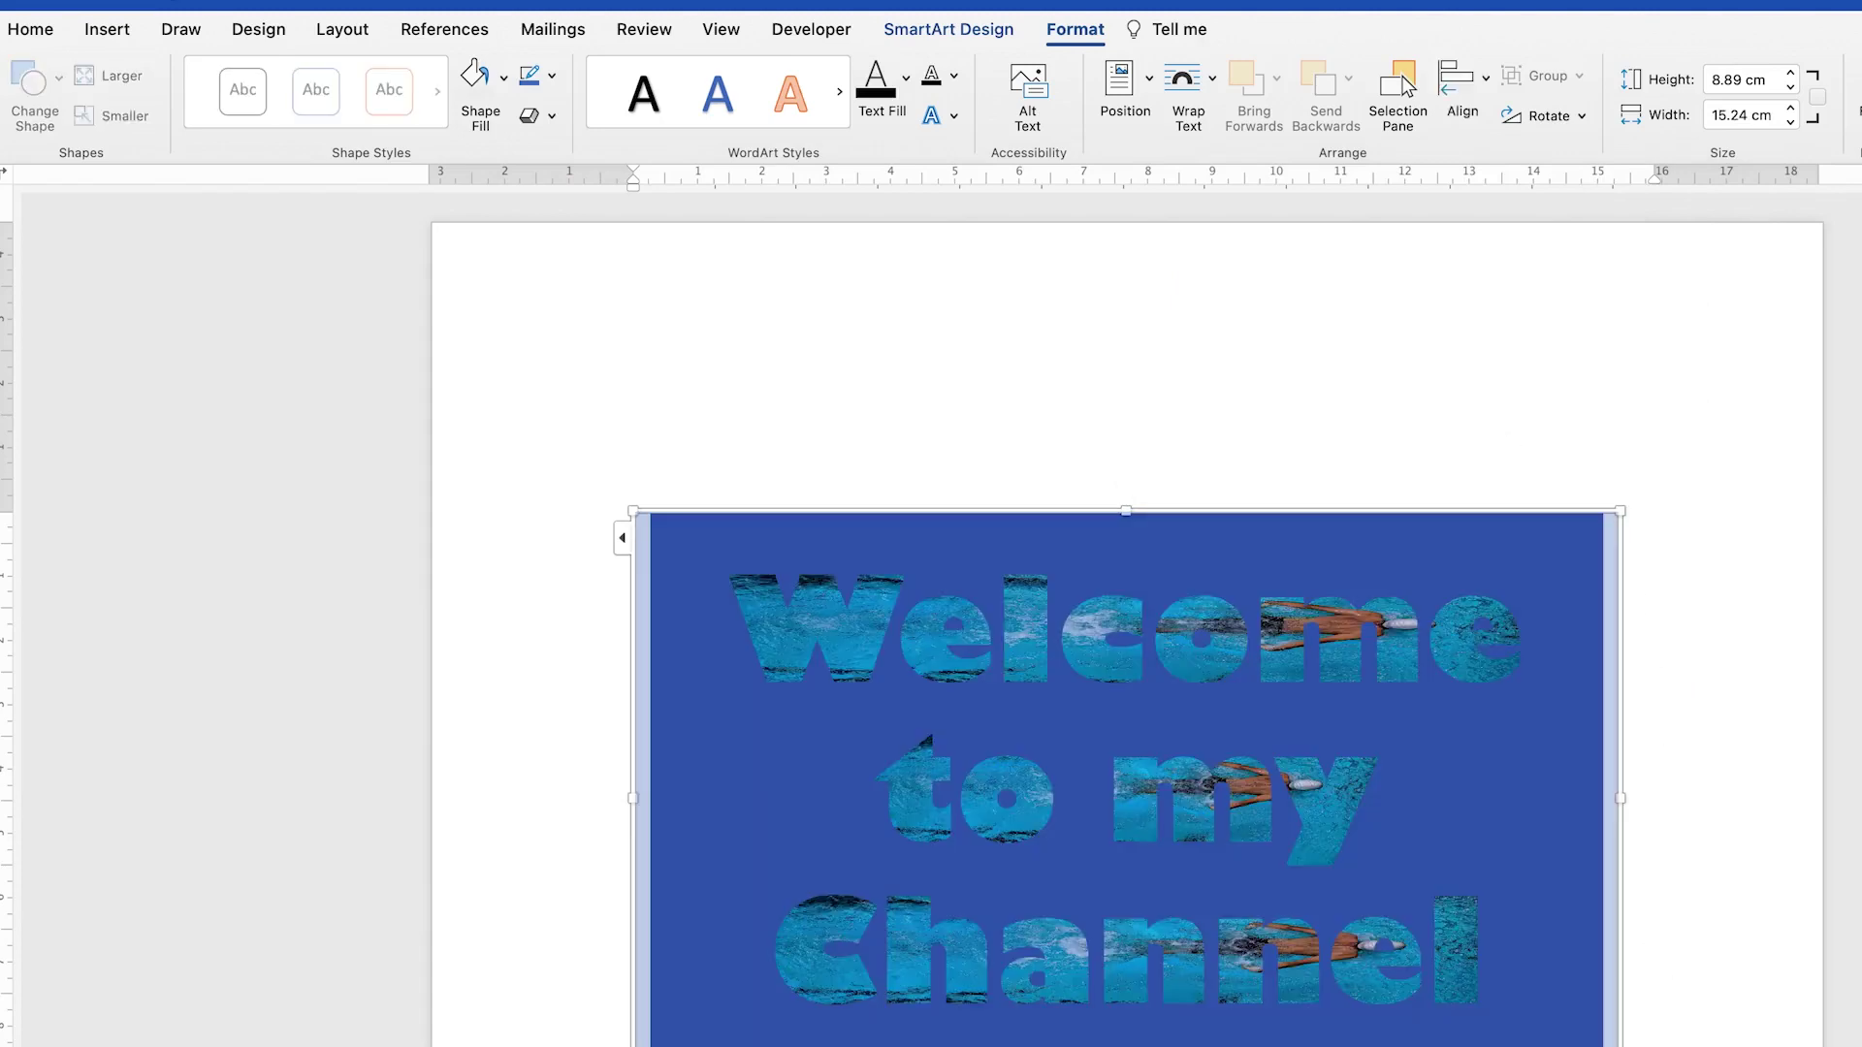
Set the box behind the lettering to No Fill and deselect the graphic
click(1359, 529)
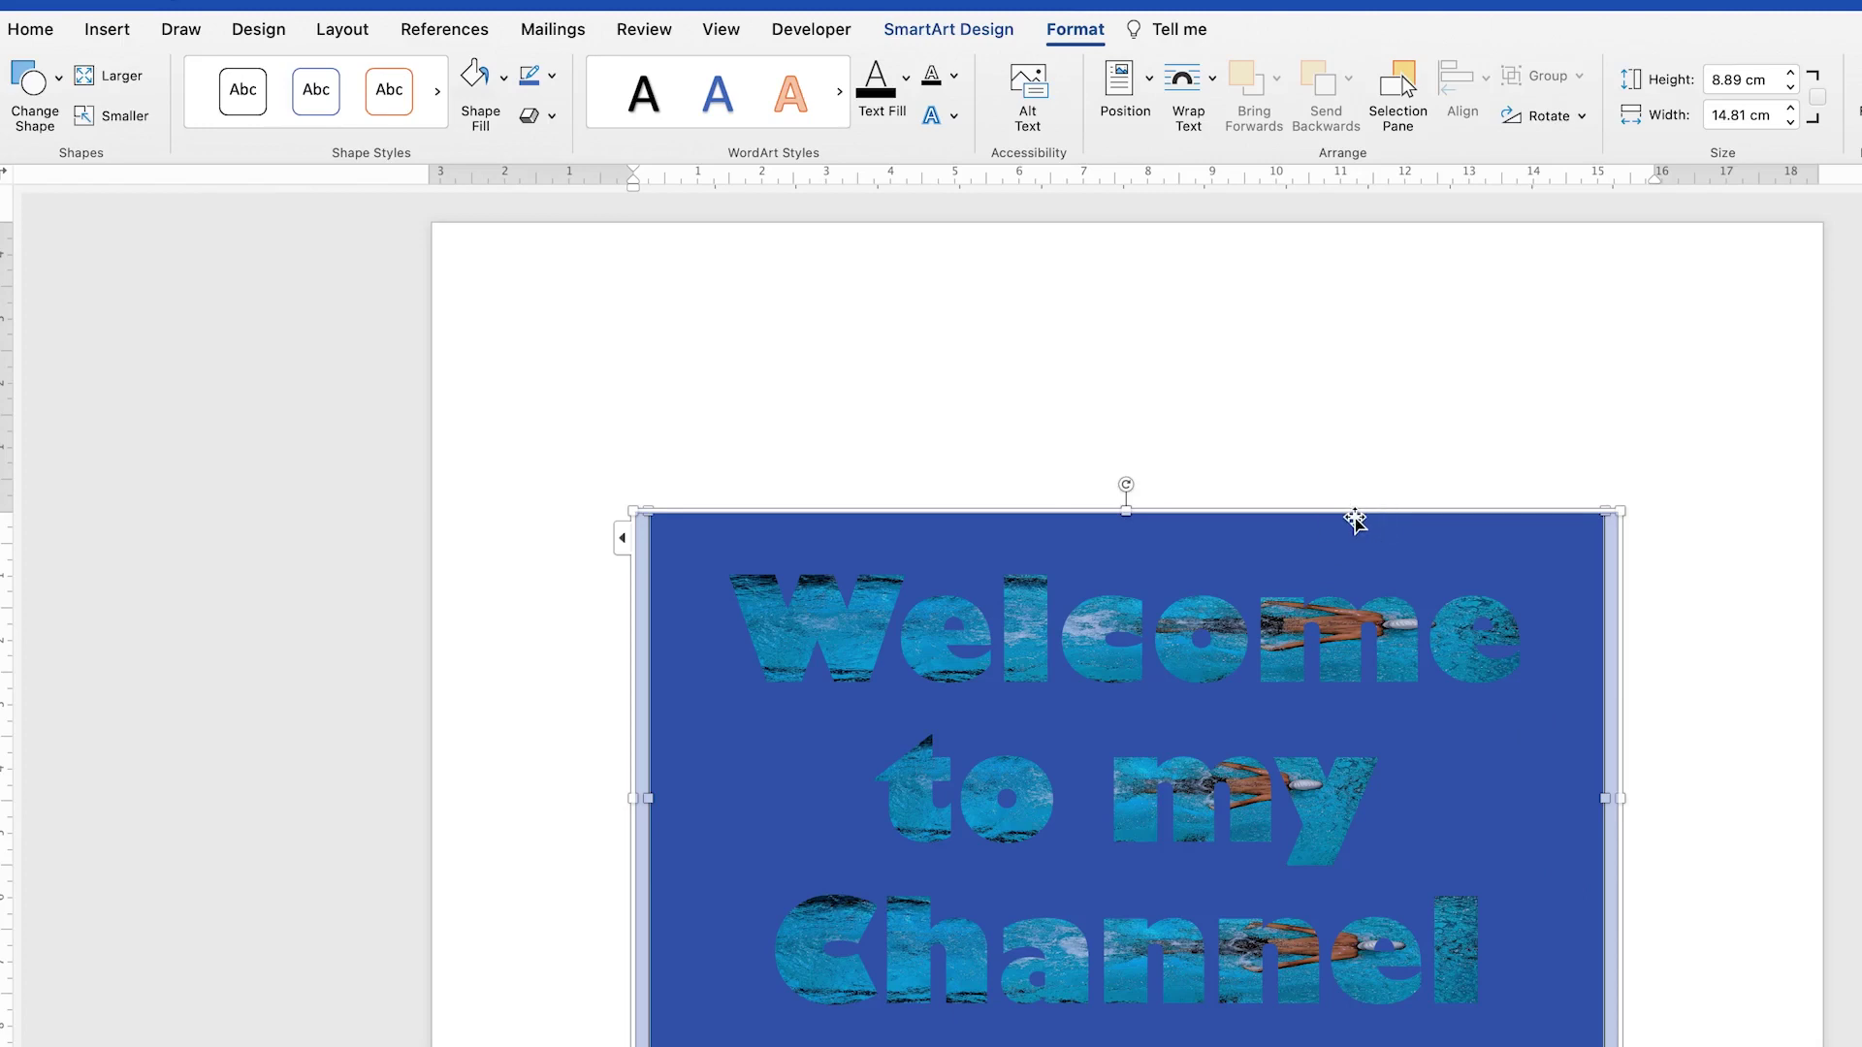
click(1060, 35)
click(1059, 35)
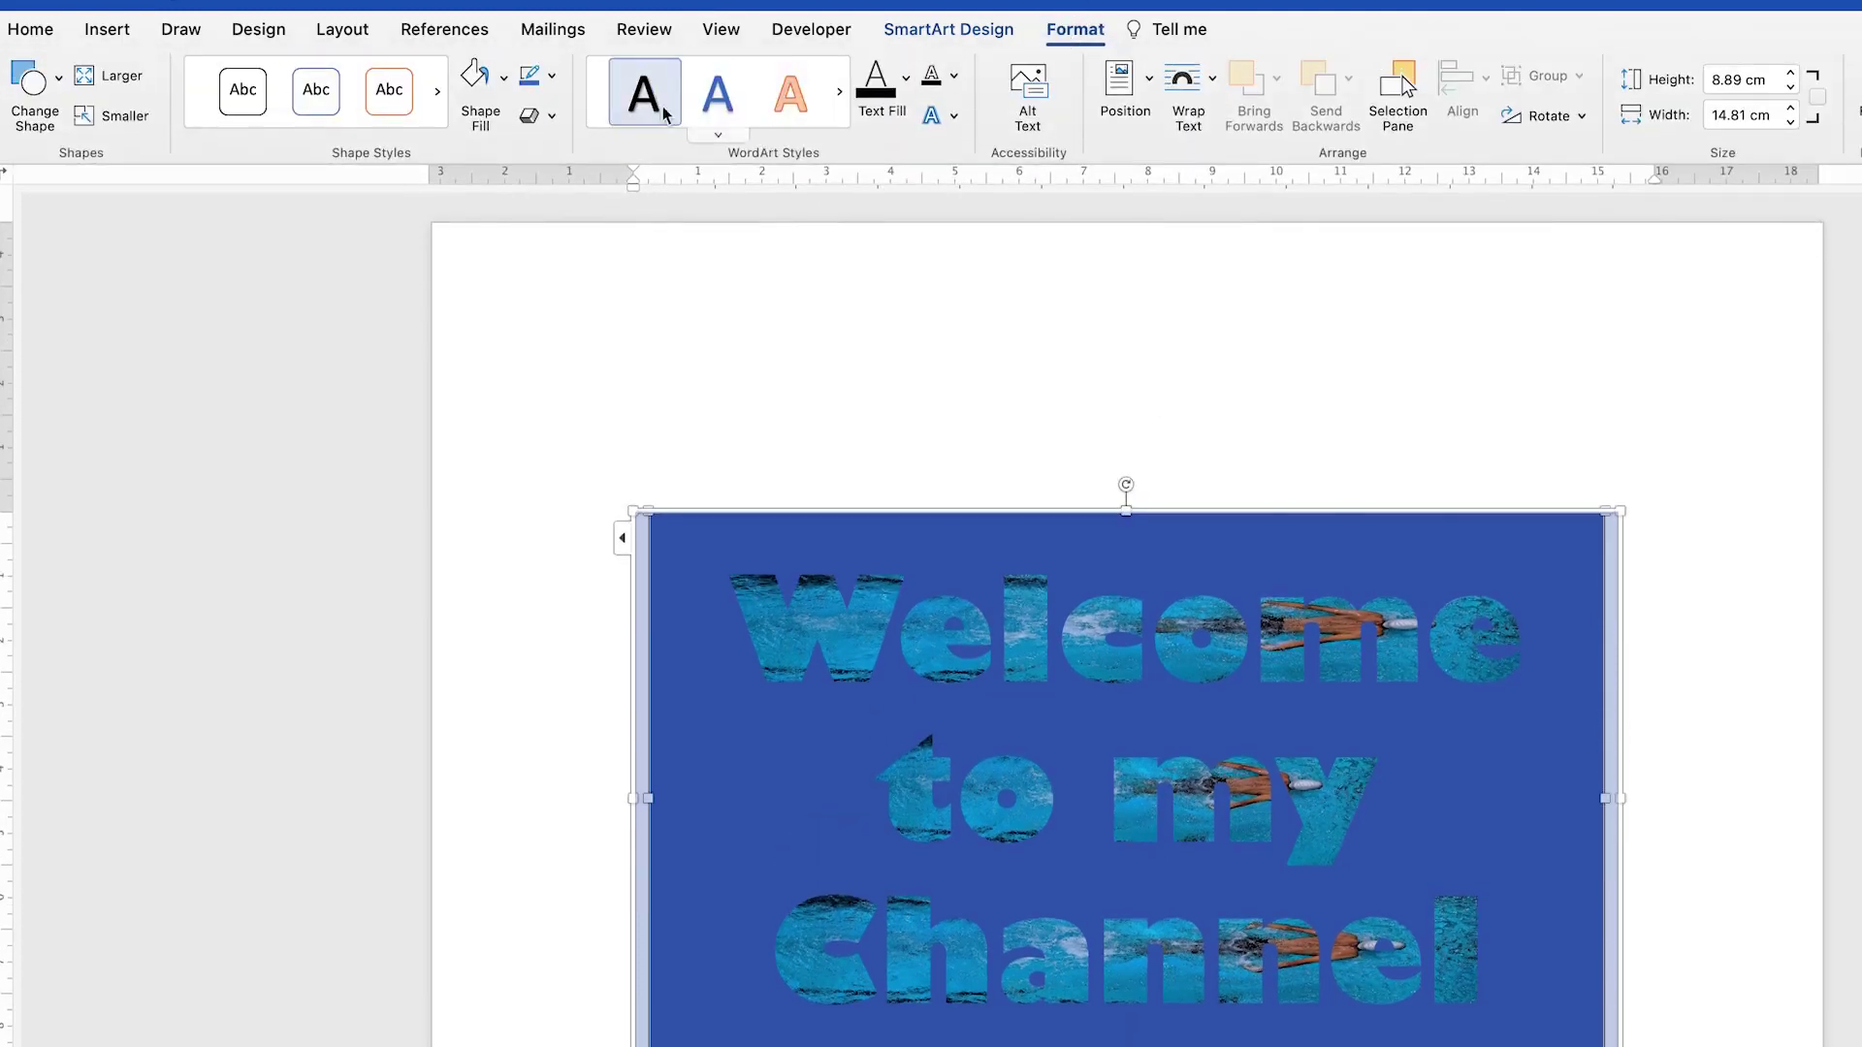
click(504, 79)
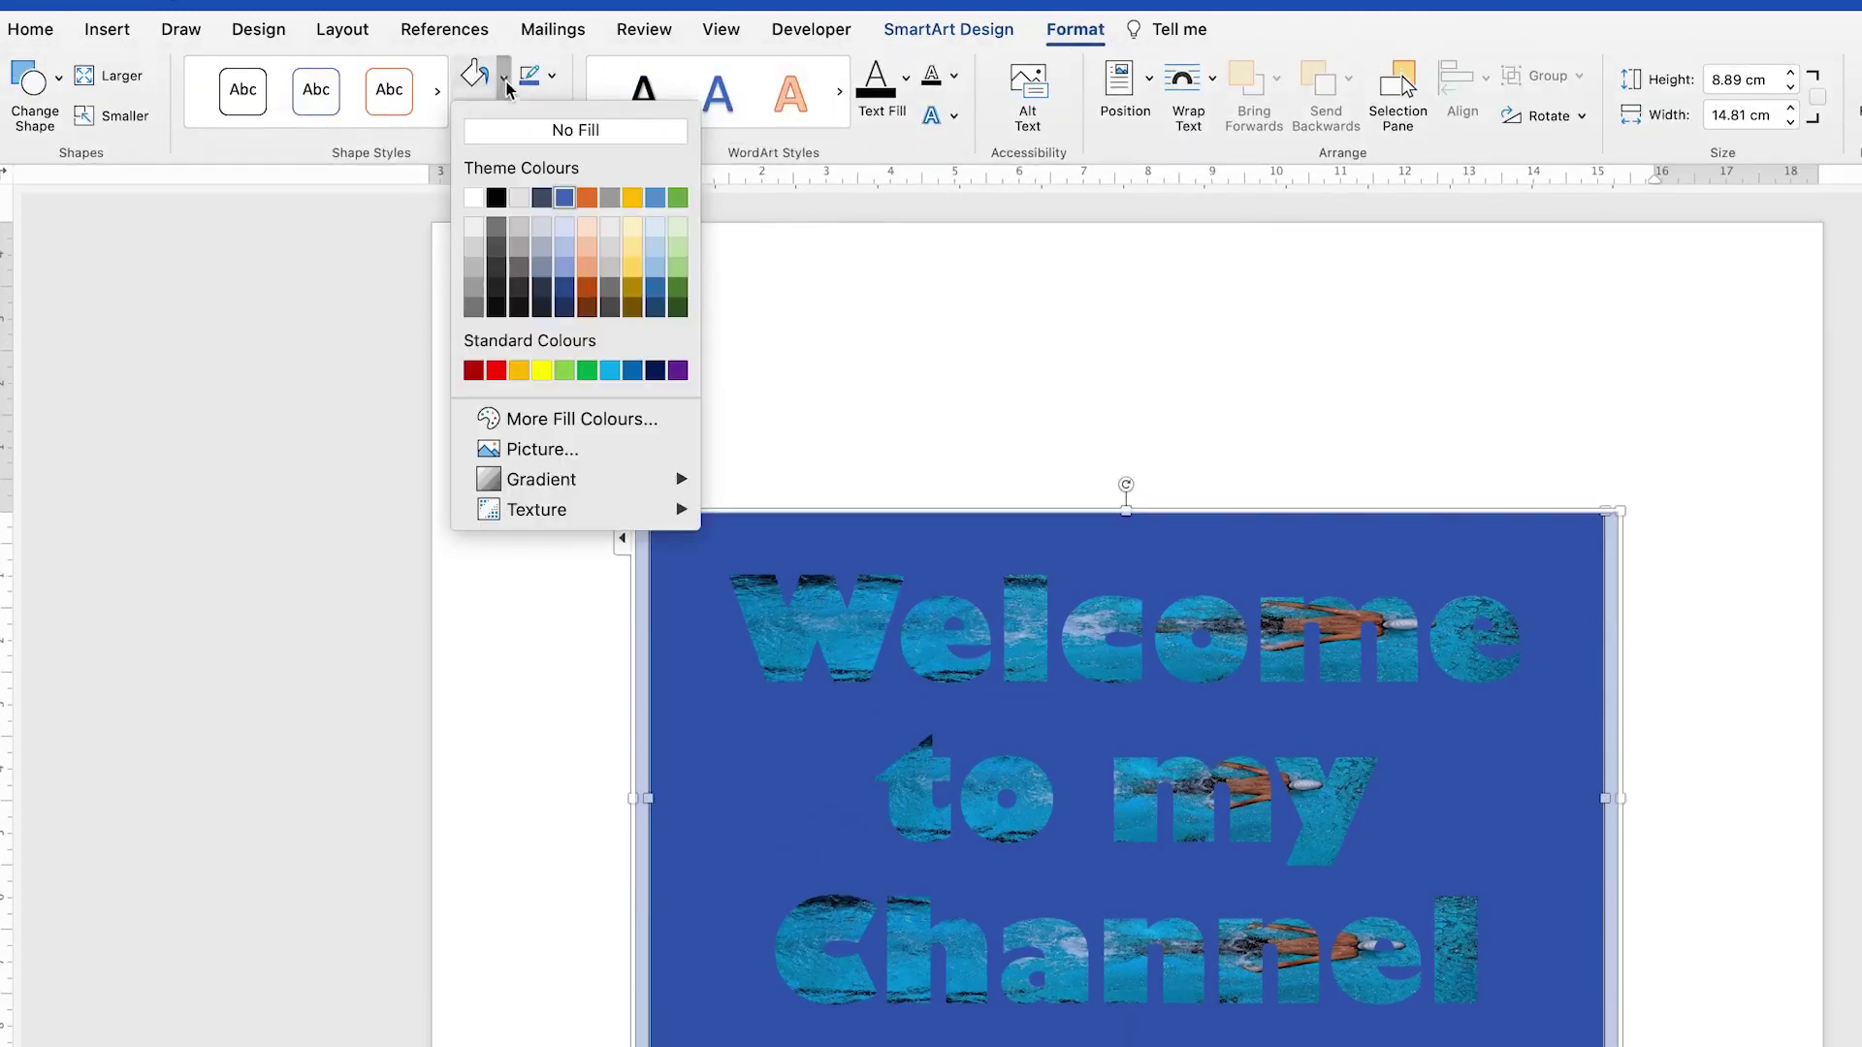
click(524, 130)
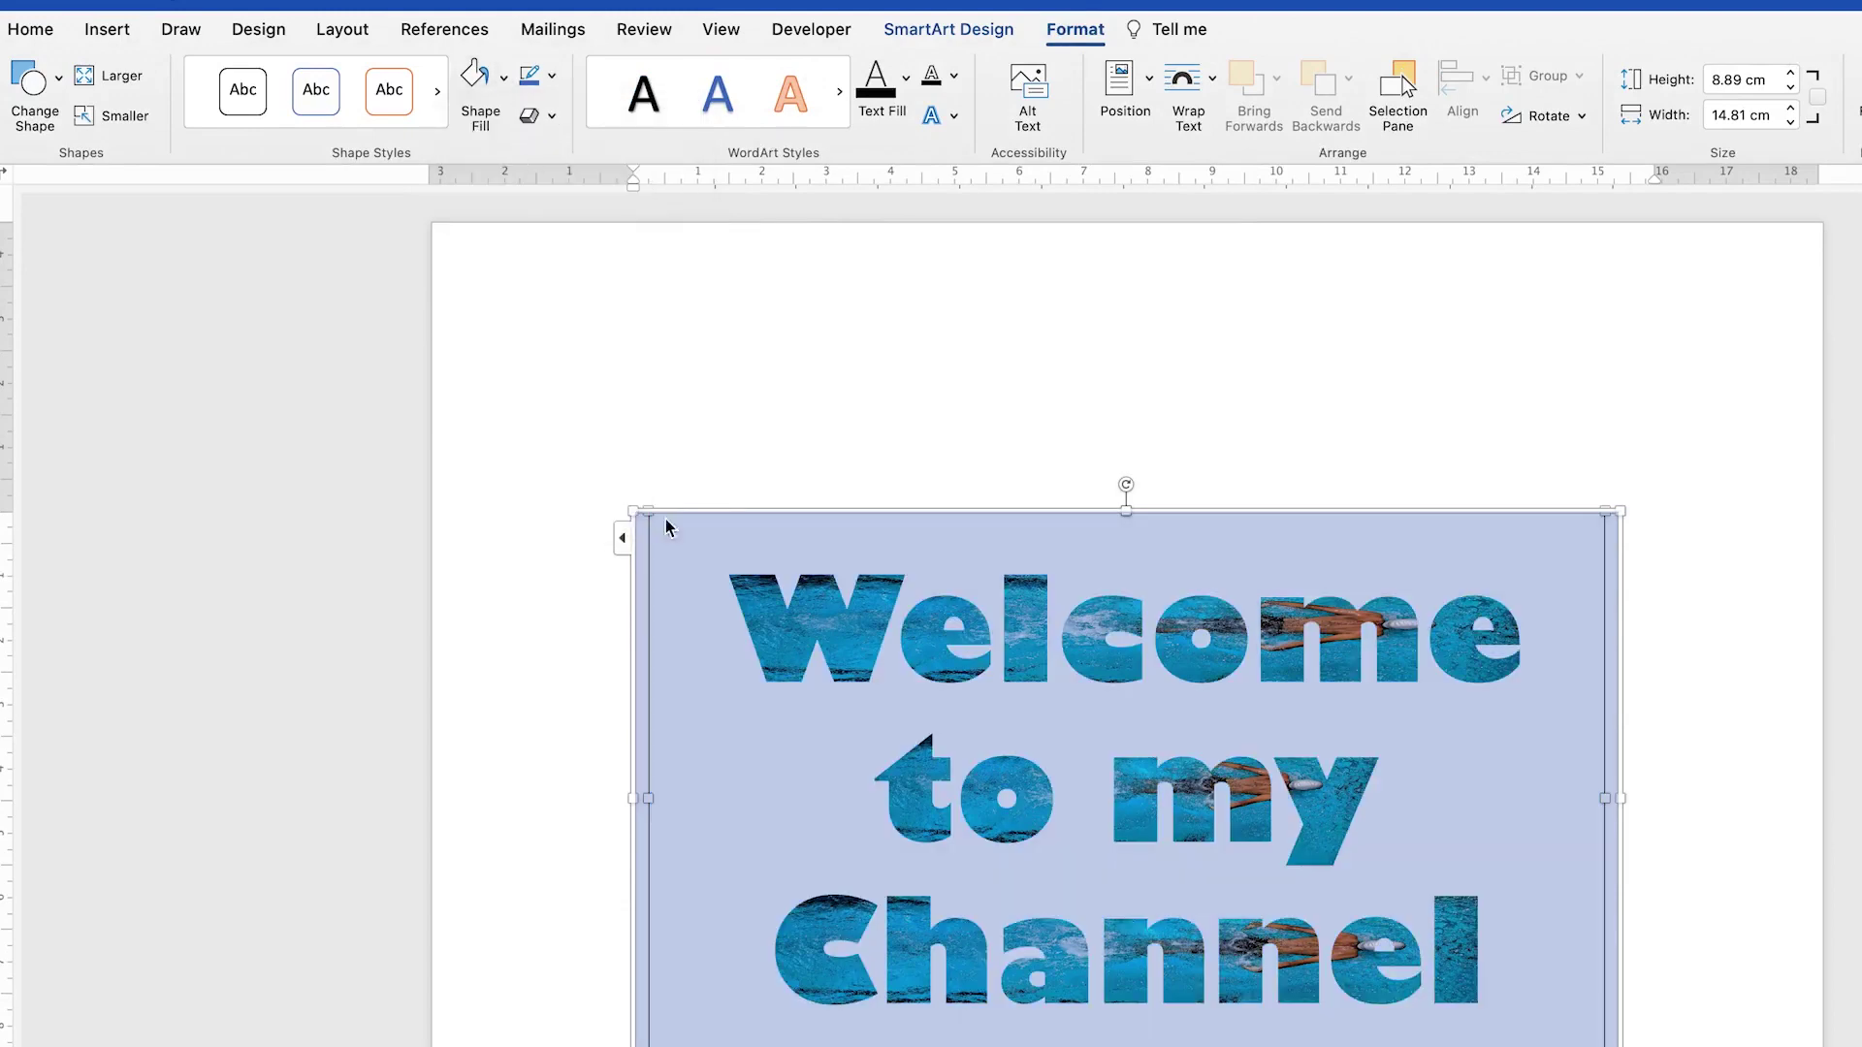
key(Escape)
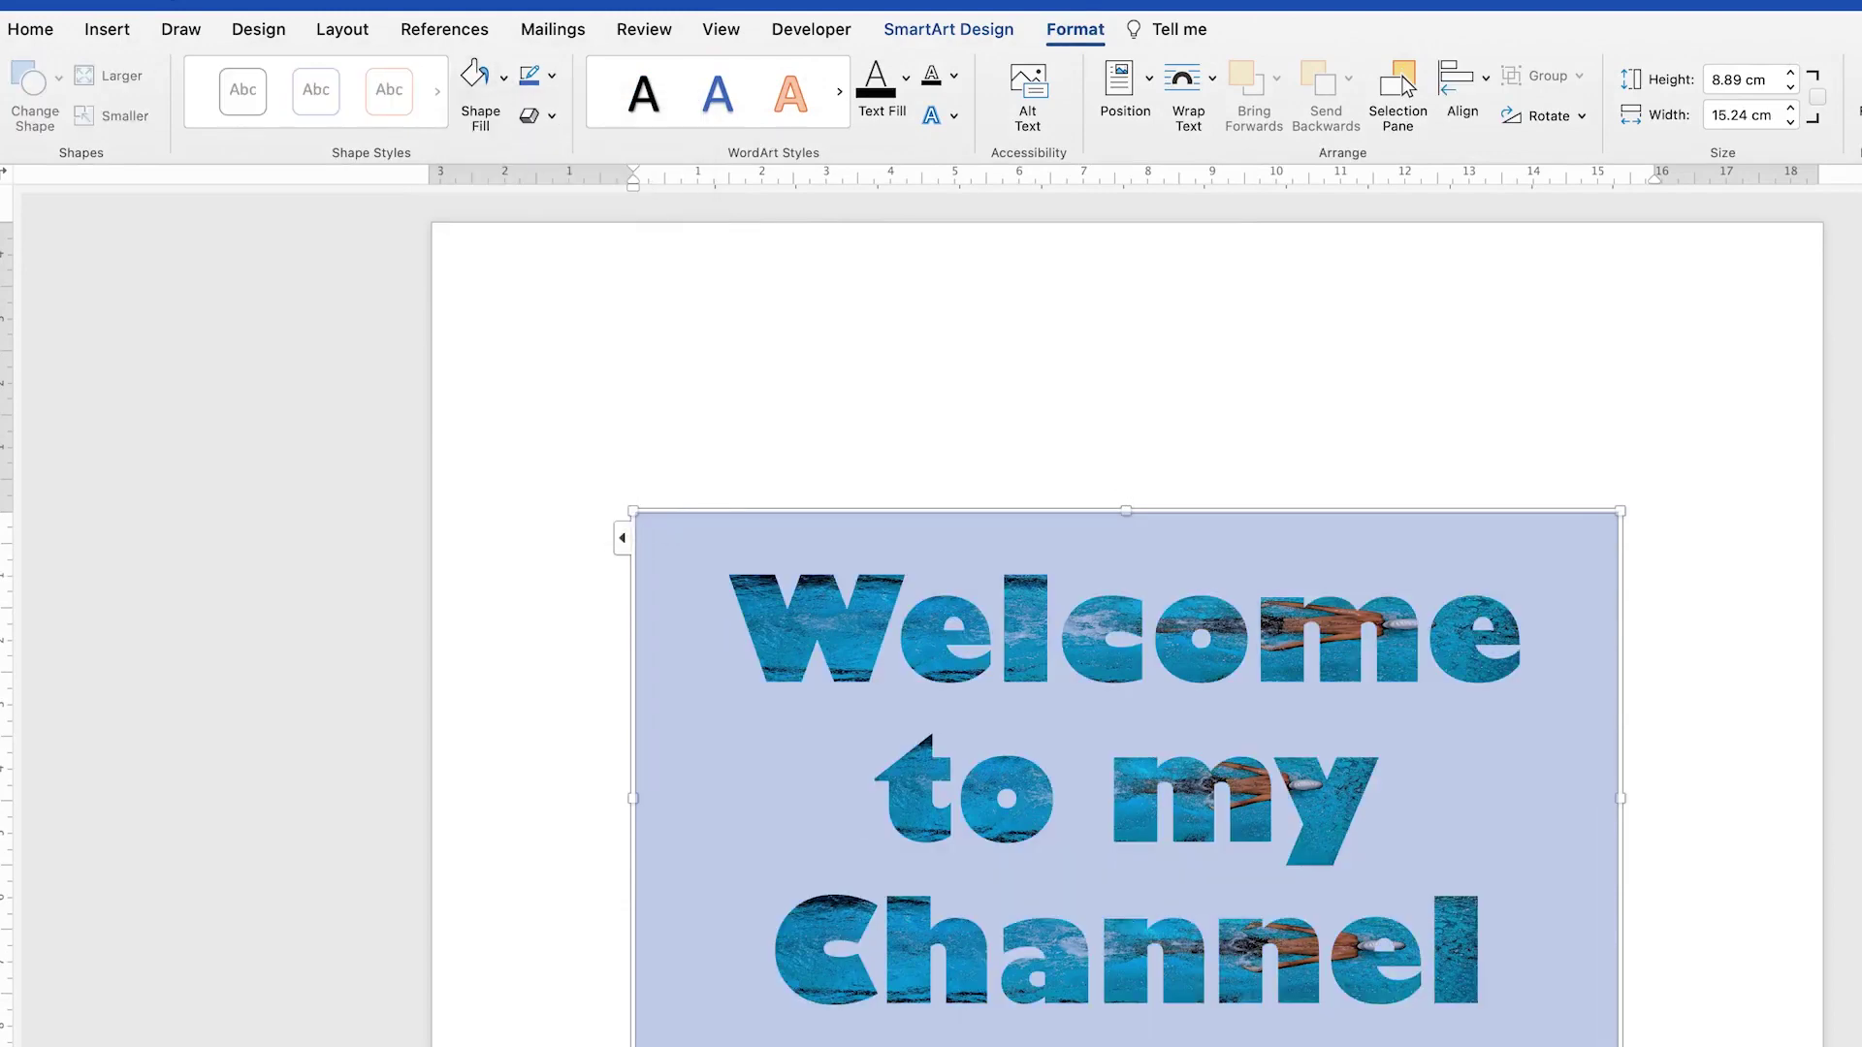
key(Escape)
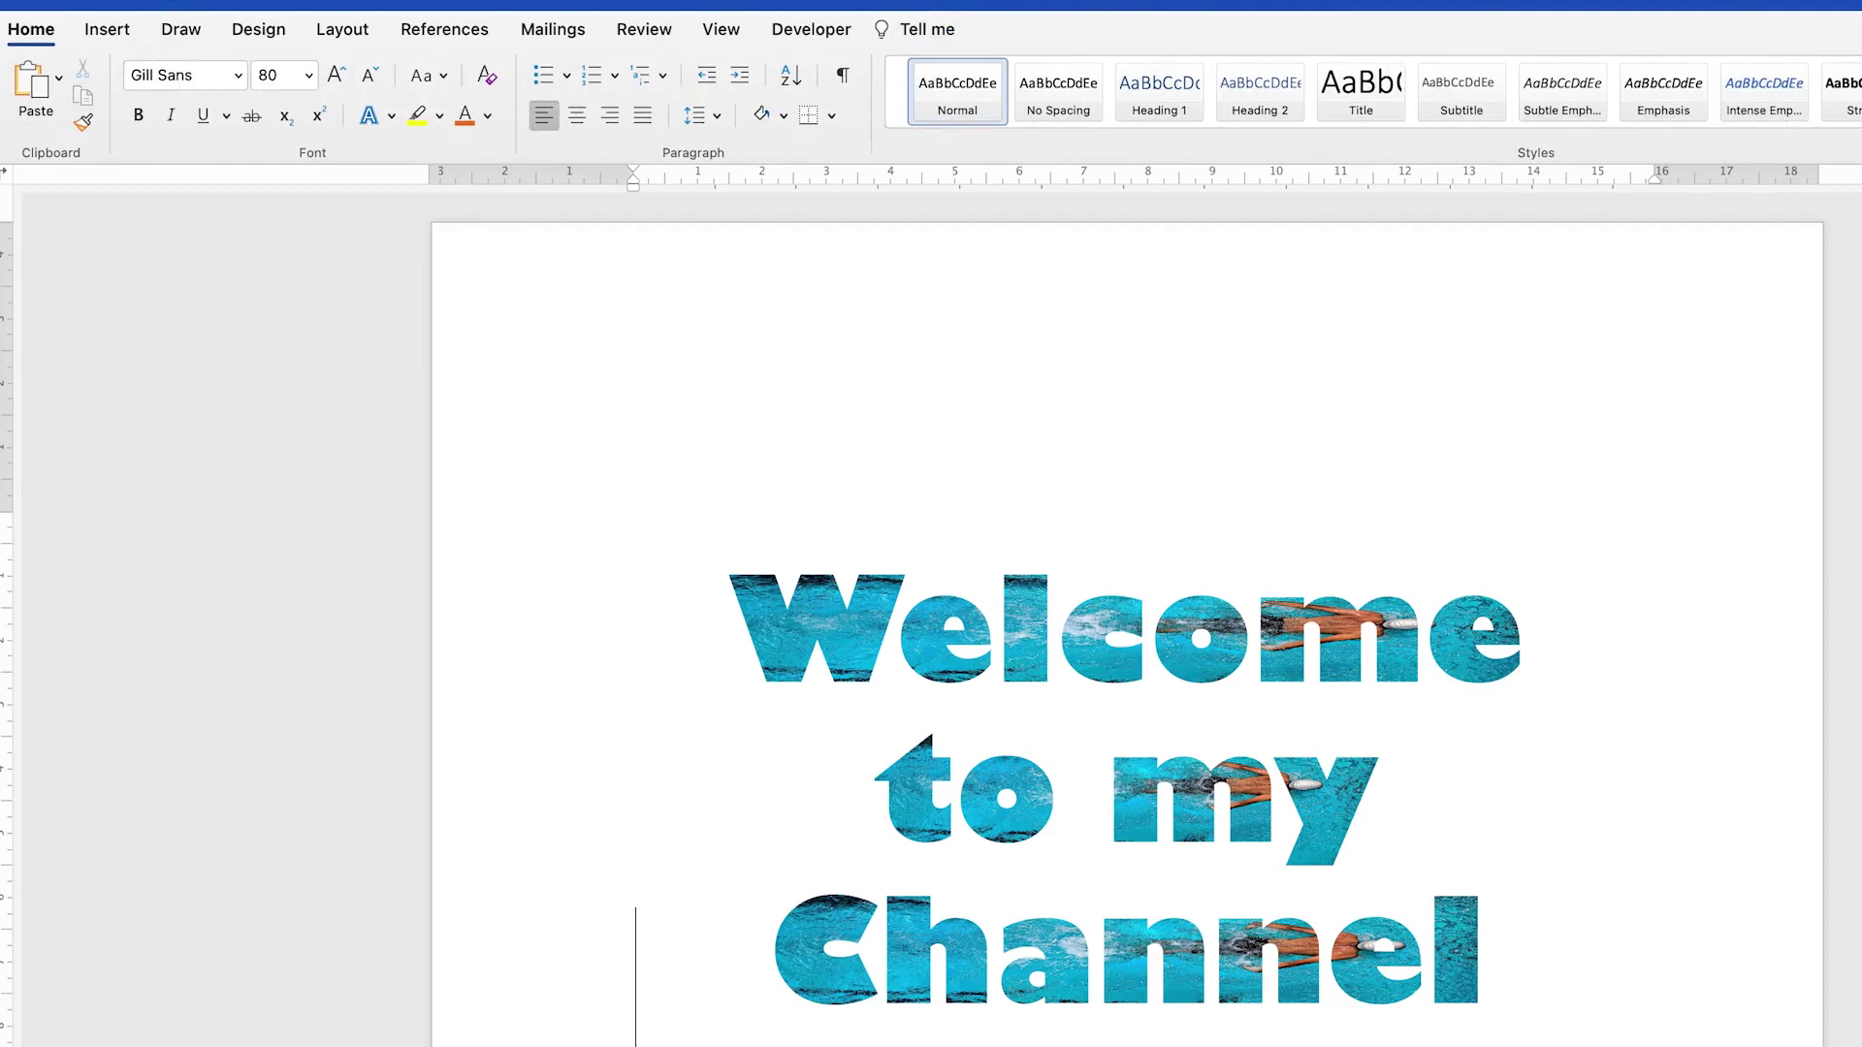
Select the SmartArt text, exit text editing, and click back into the word Welcome
triple_click(875, 596)
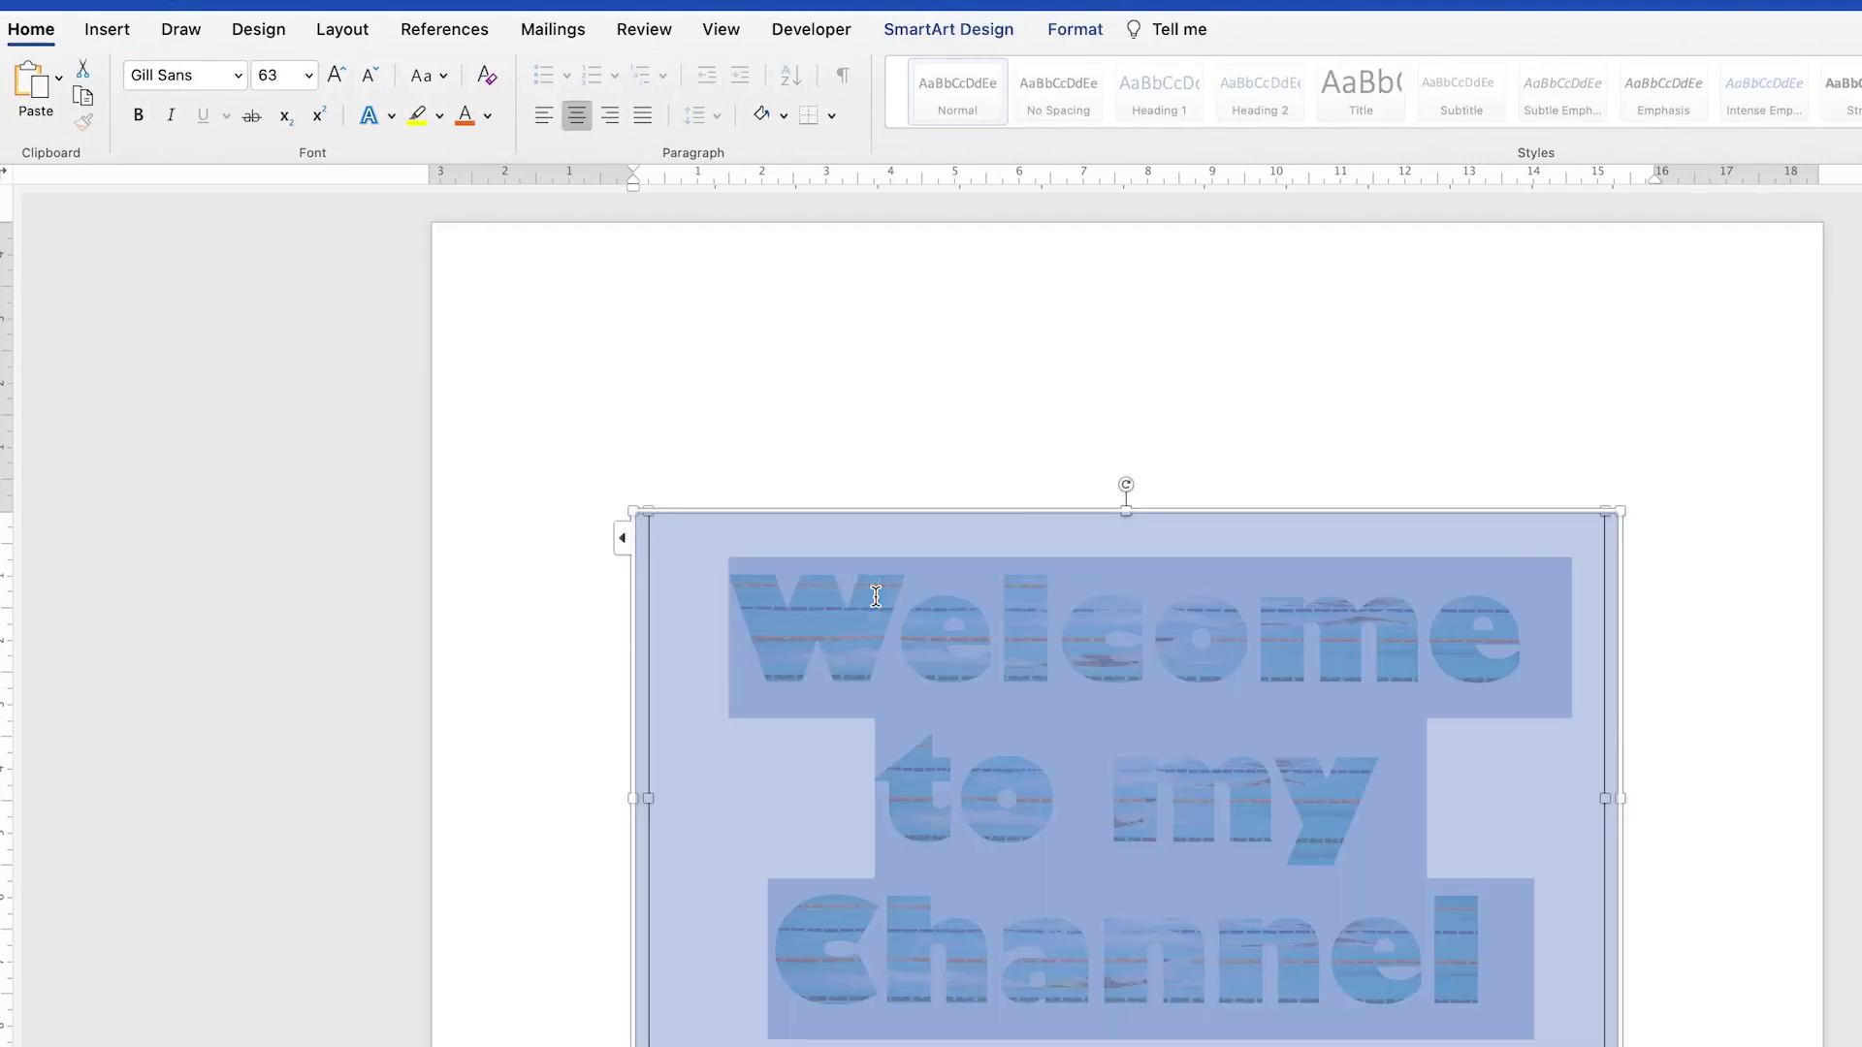
key(Escape)
key(Escape)
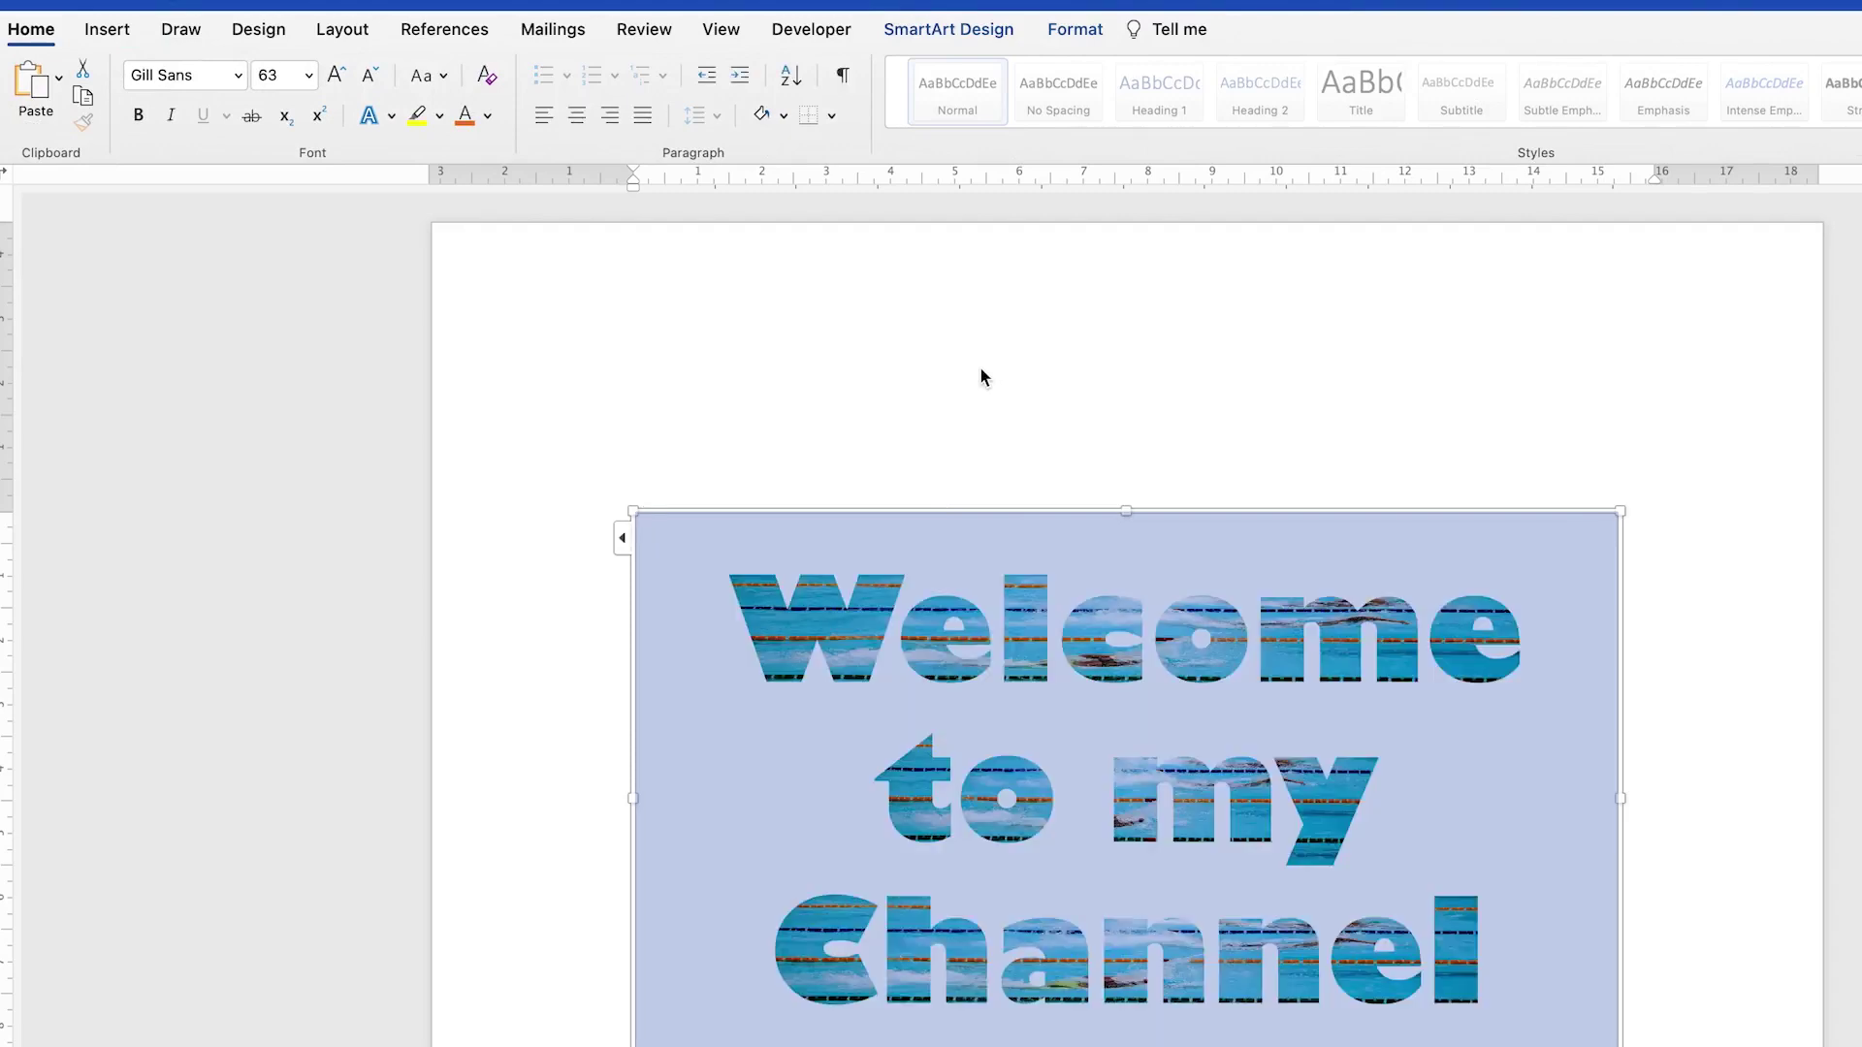
click(953, 467)
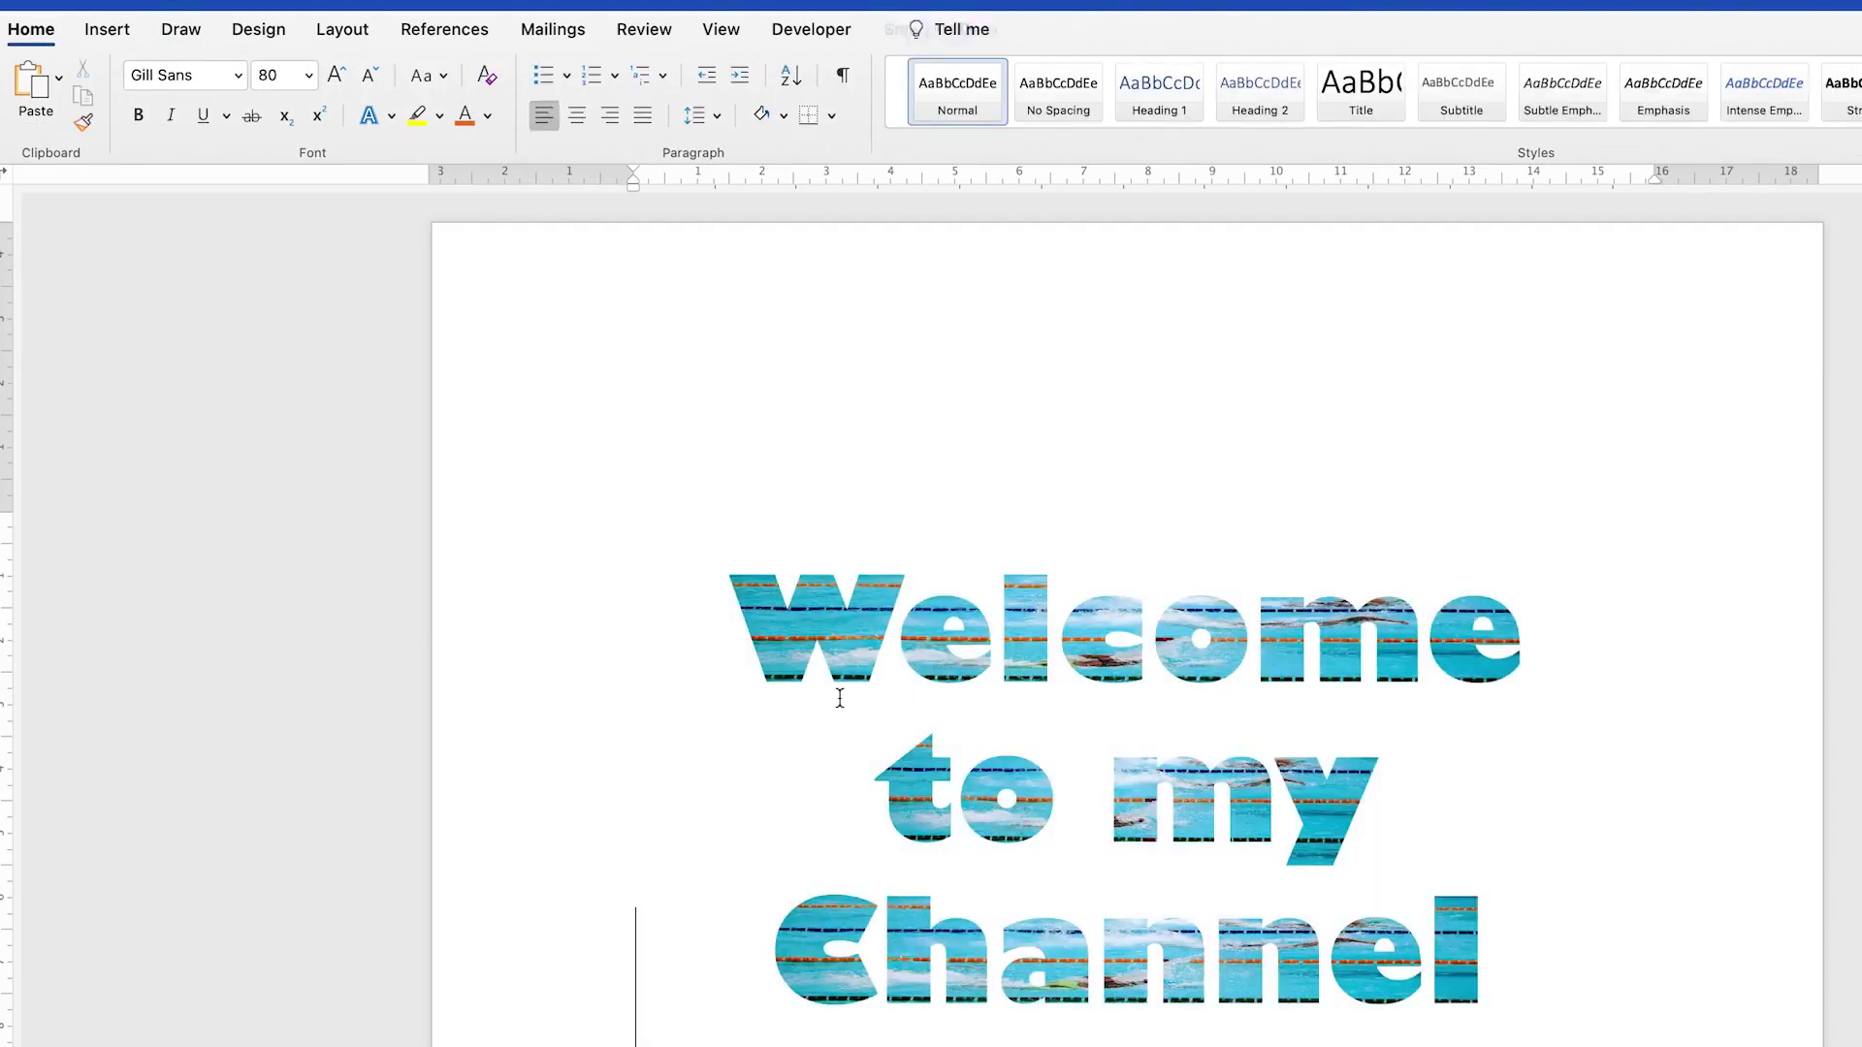
click(894, 630)
double_click(898, 511)
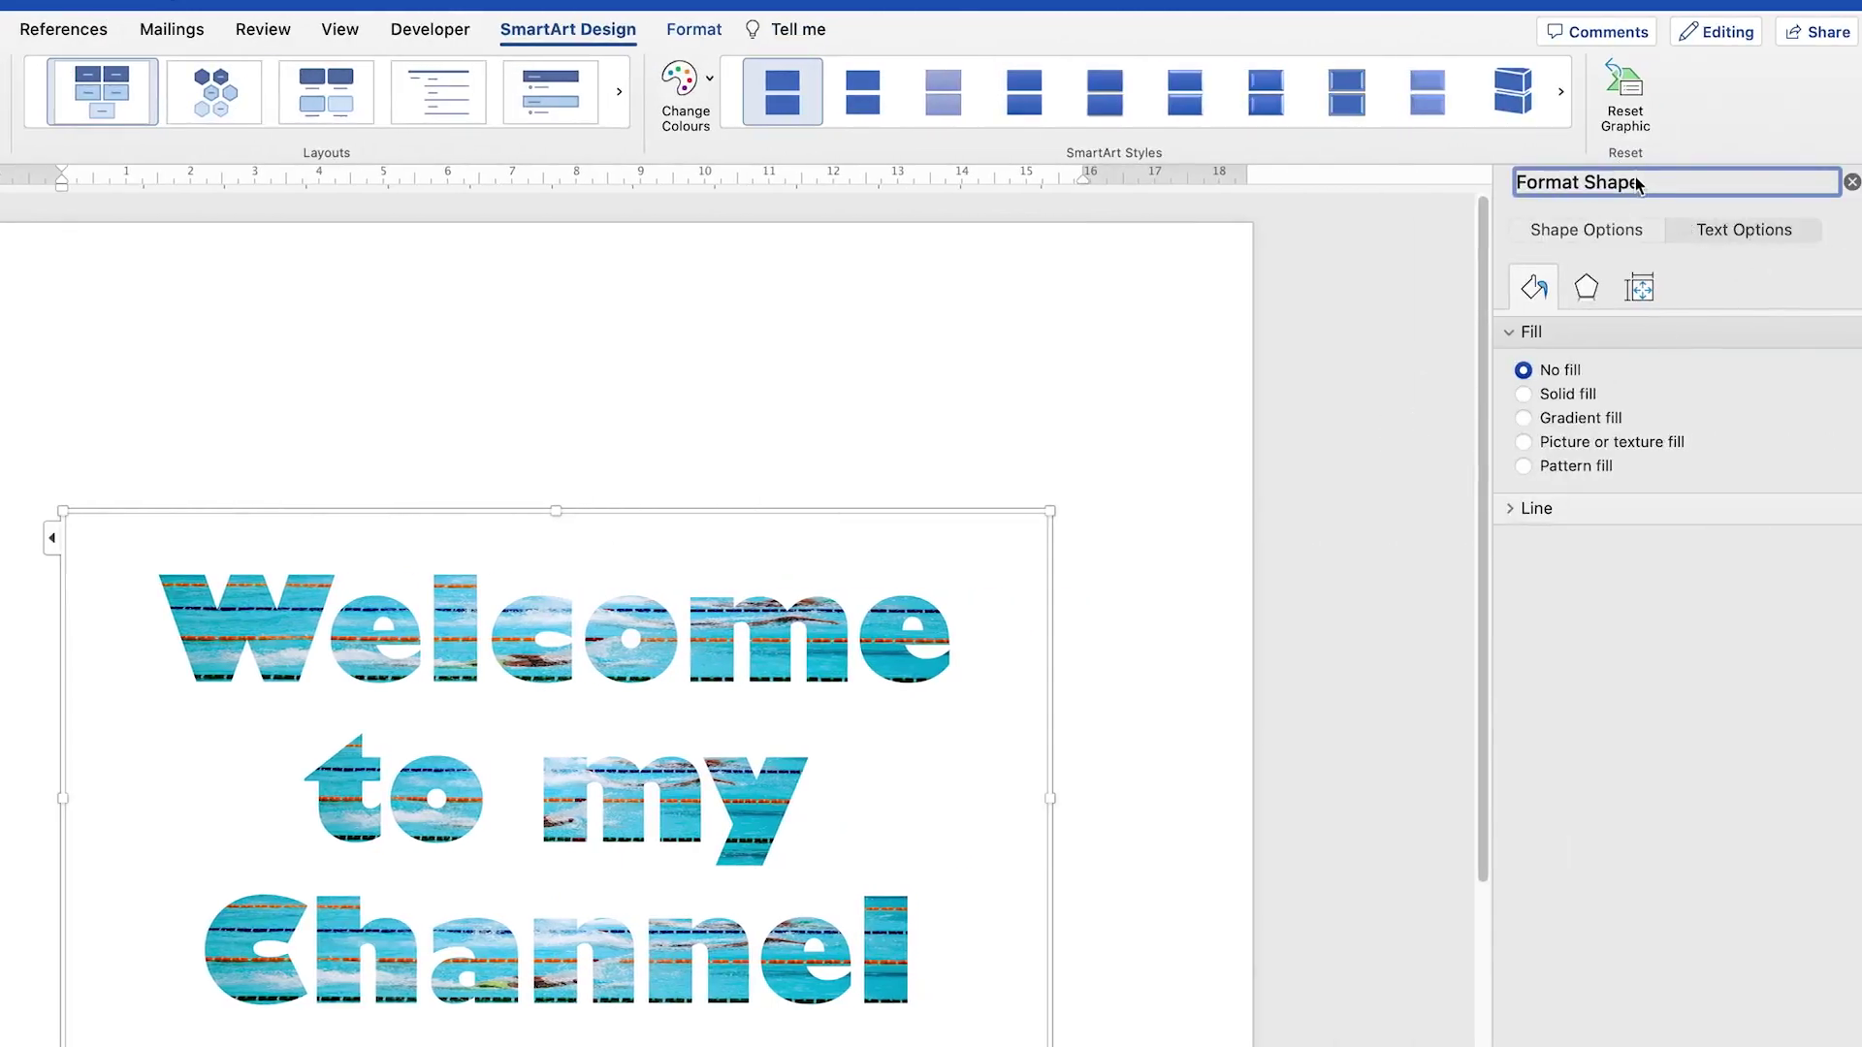
click(1771, 228)
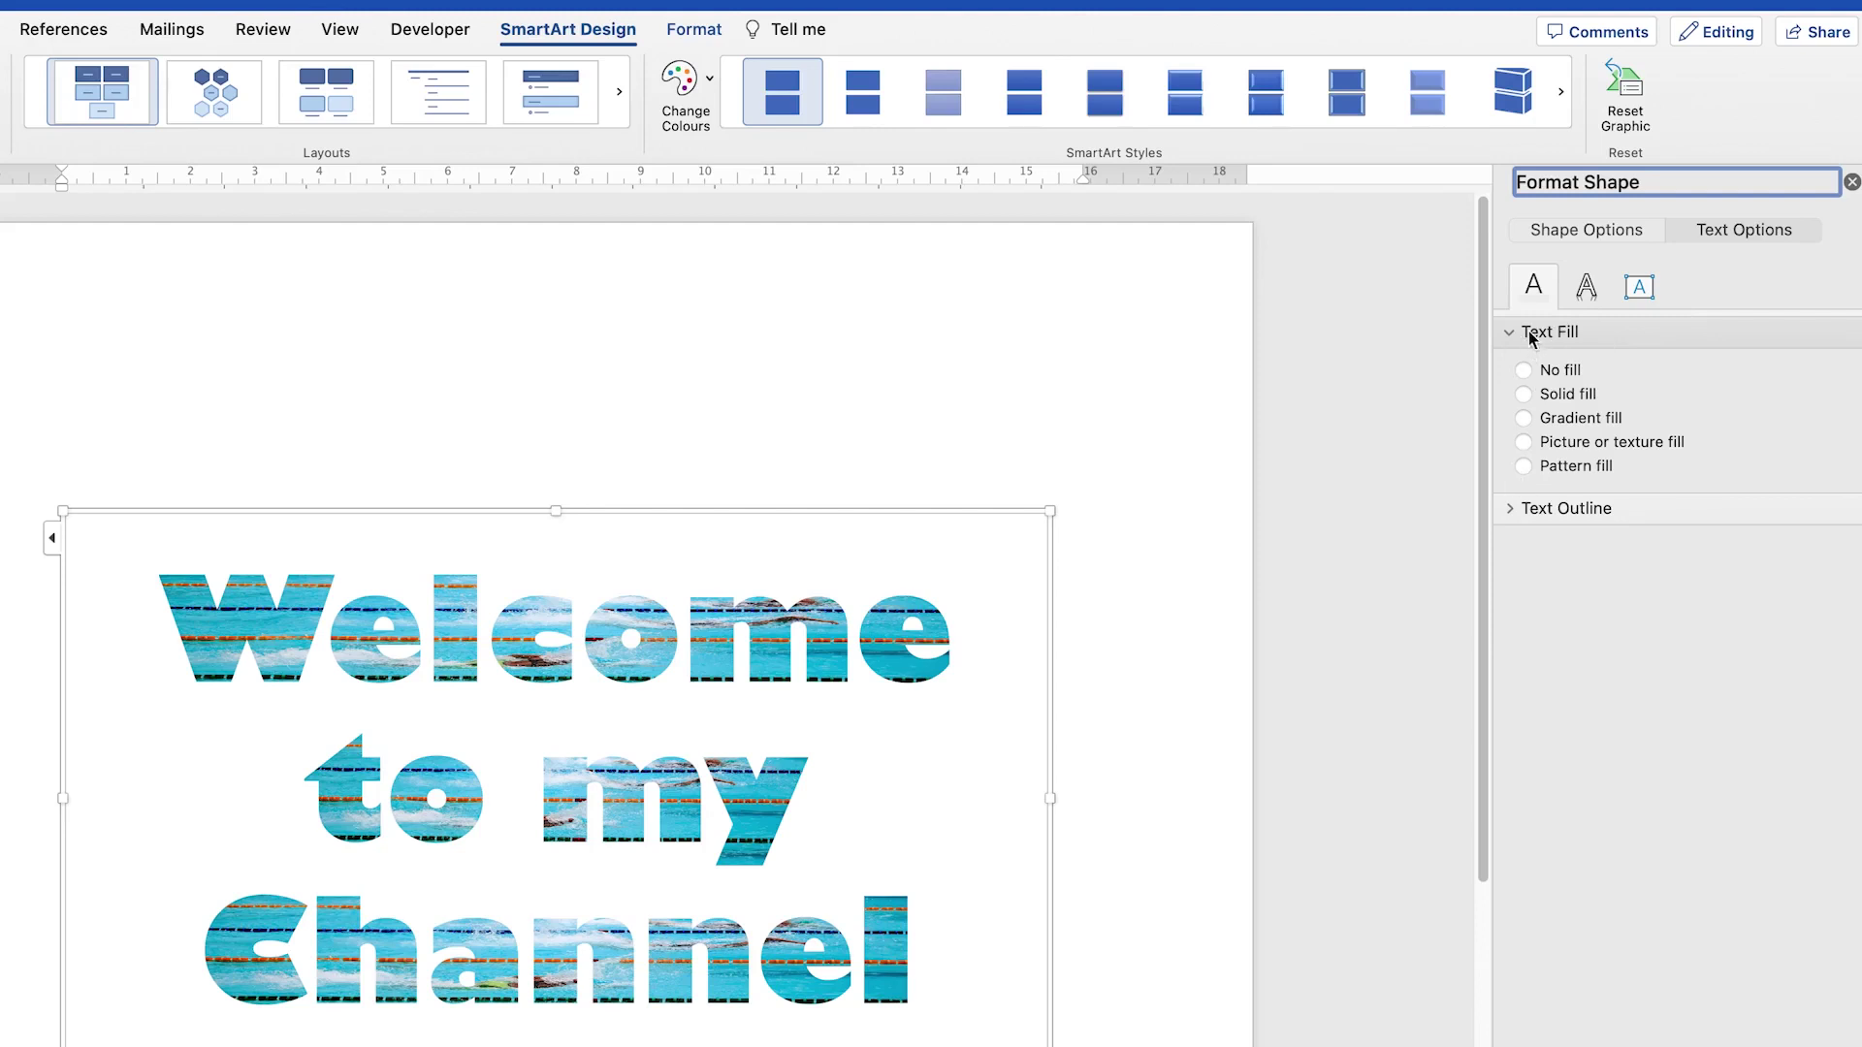
click(1507, 507)
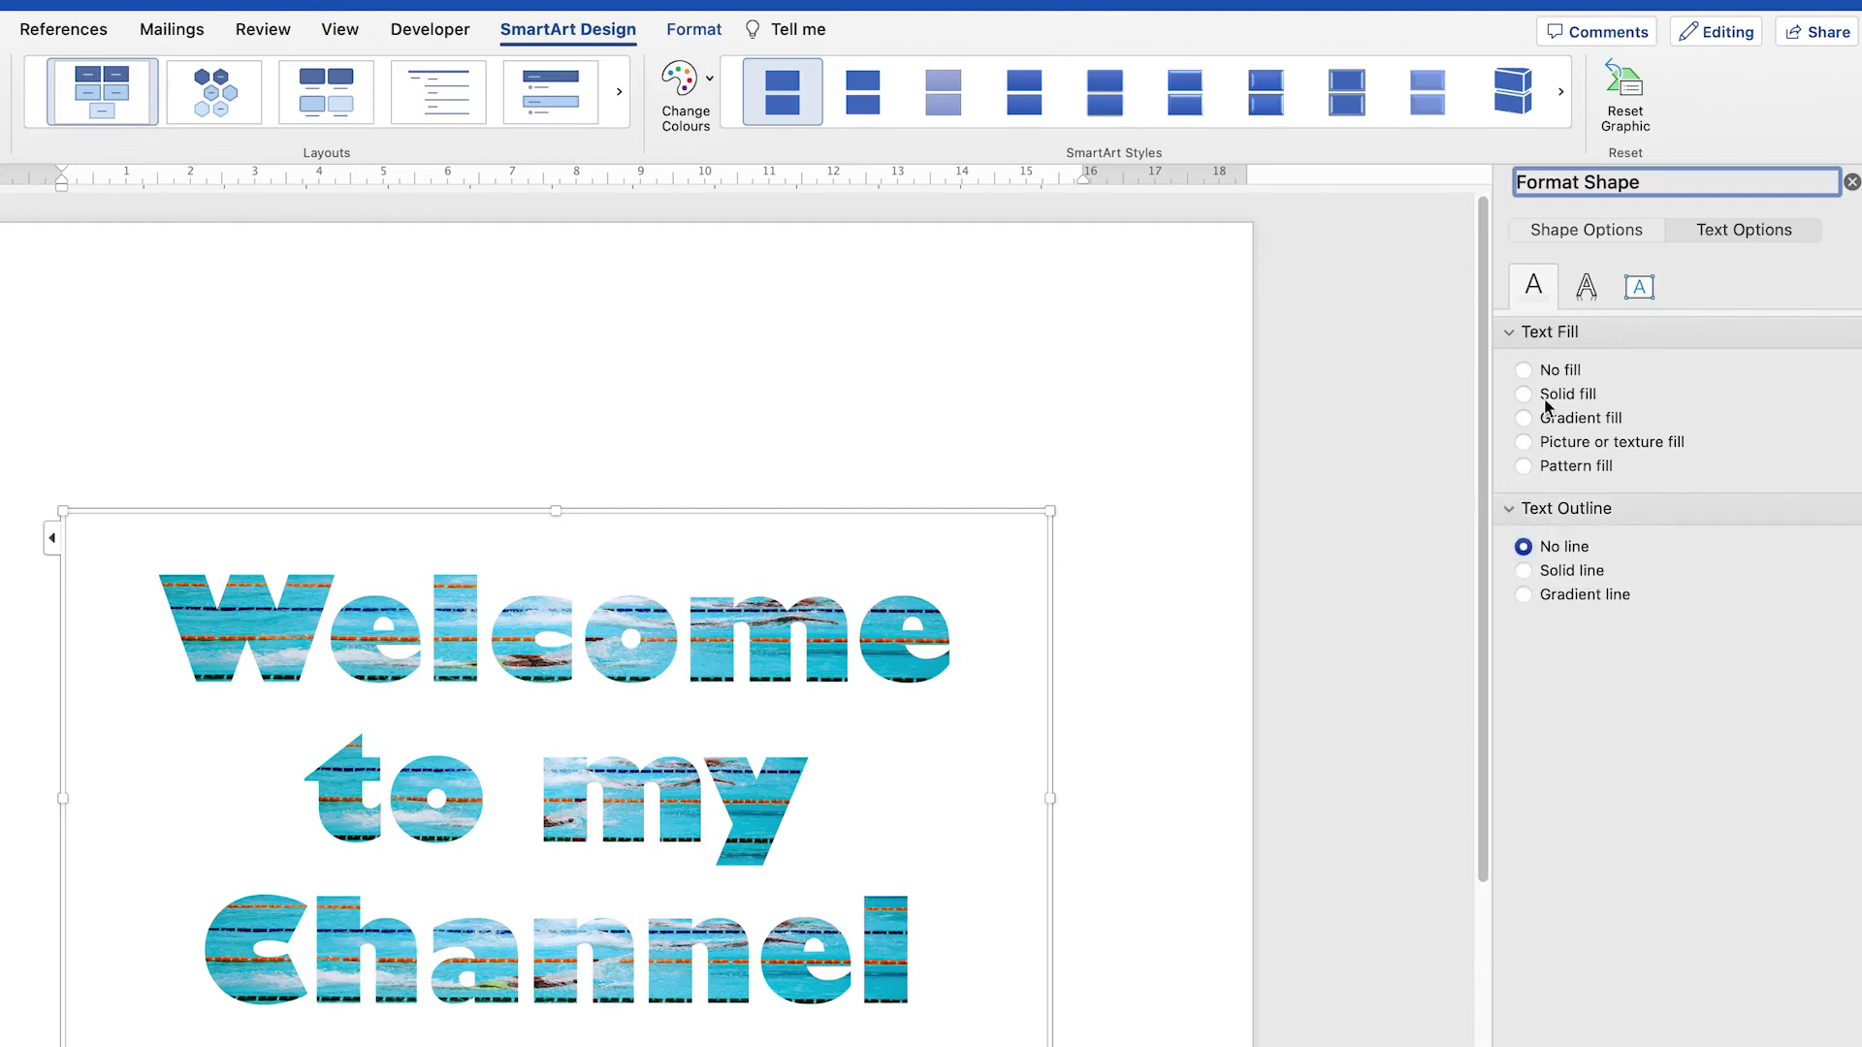
click(1595, 292)
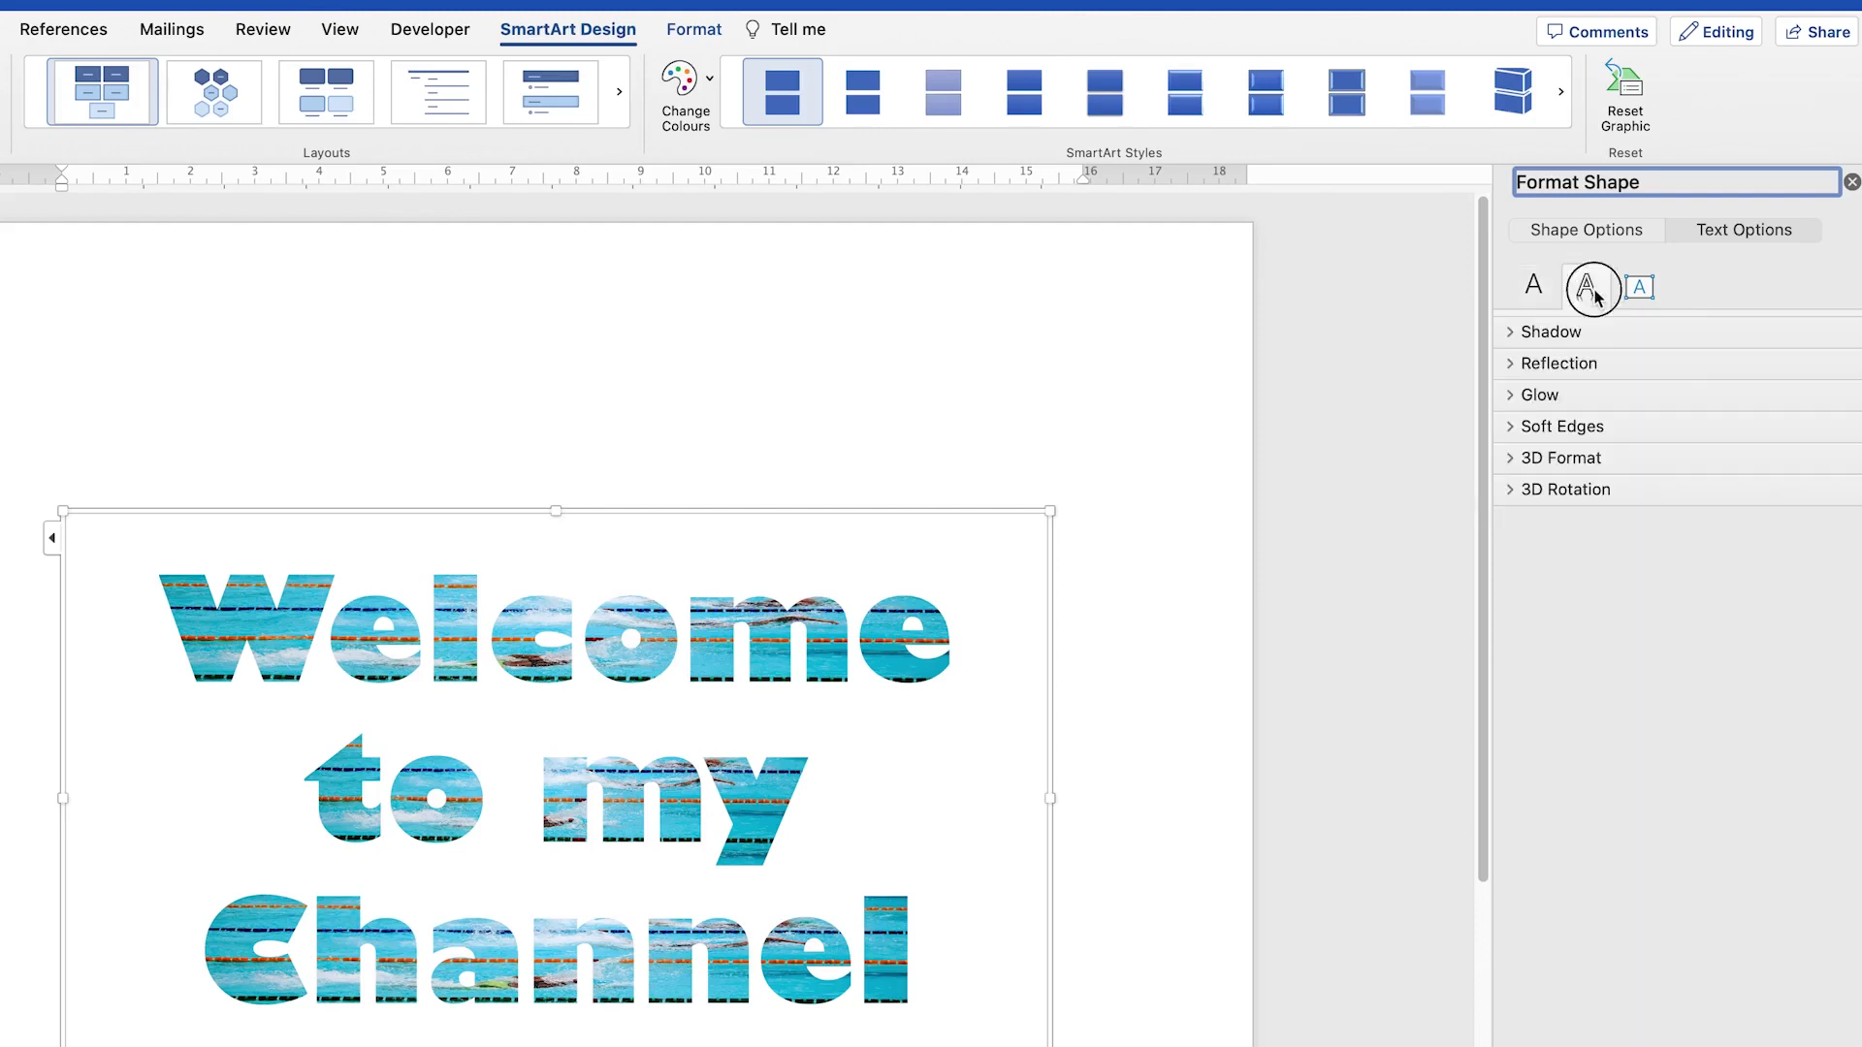
click(1509, 458)
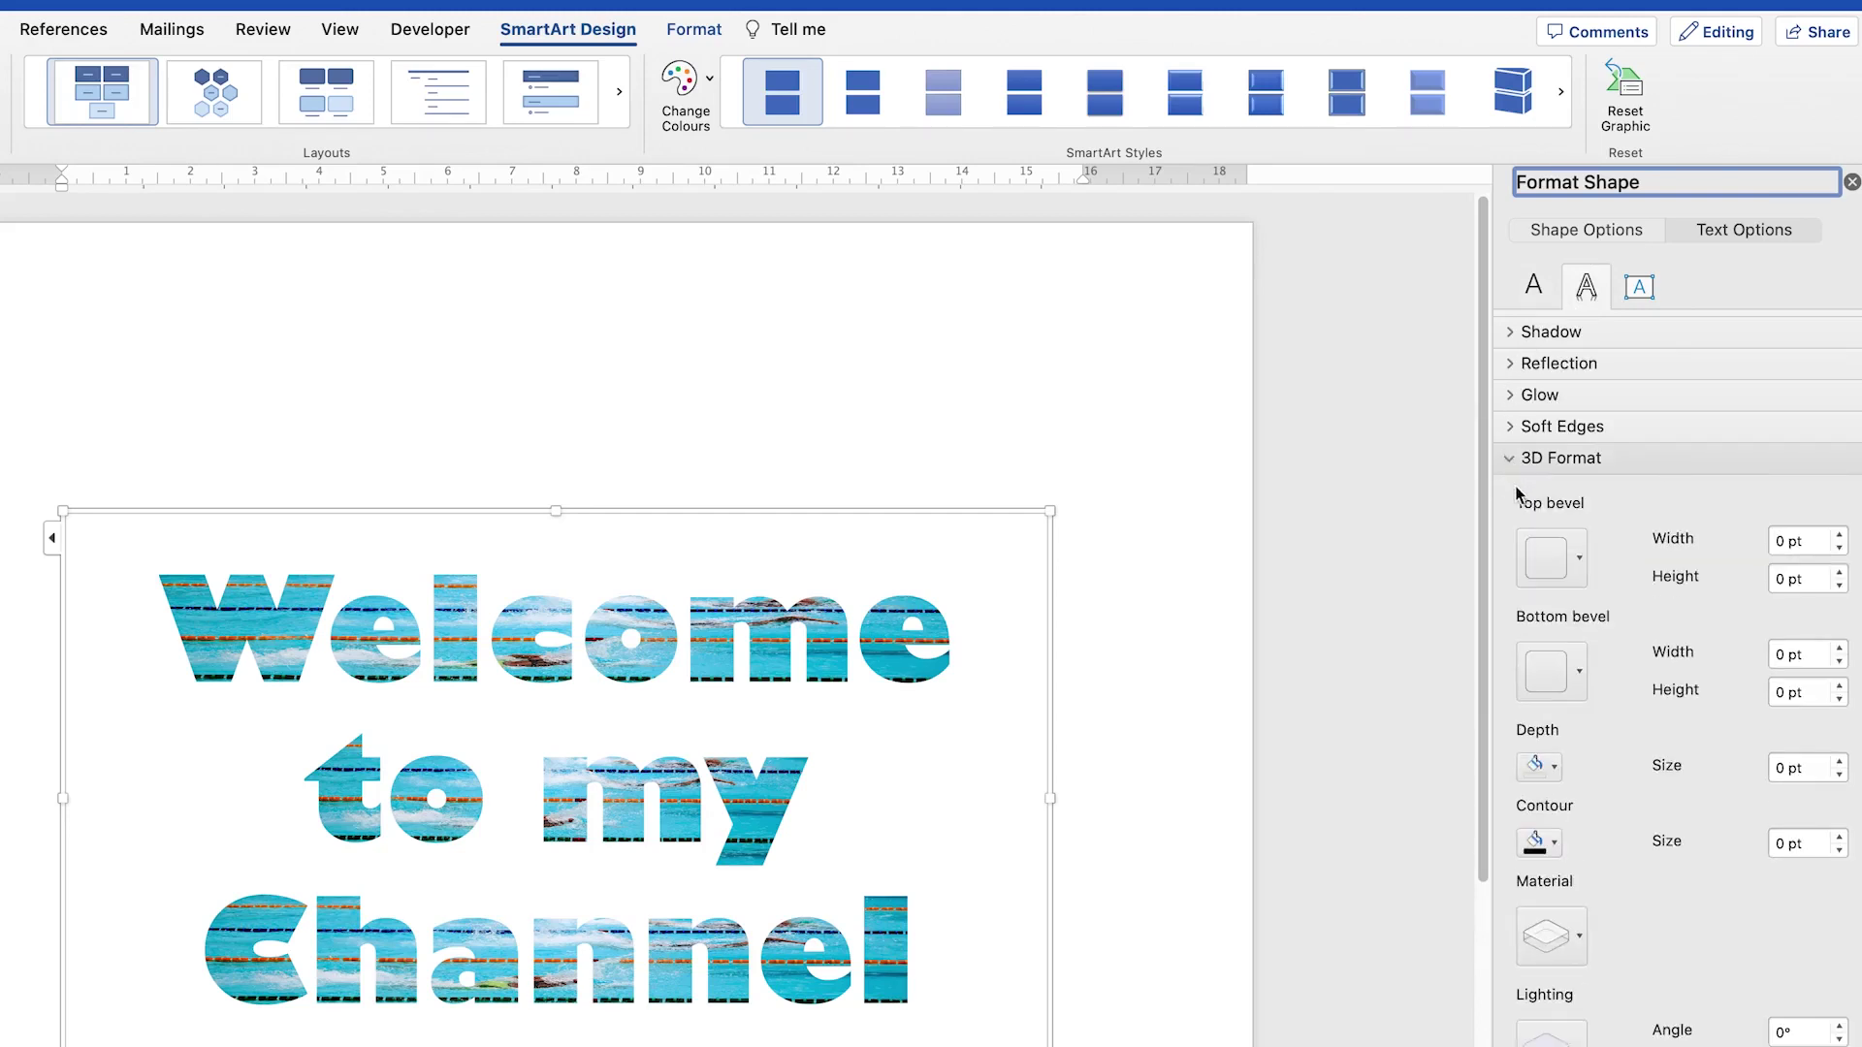
click(1514, 330)
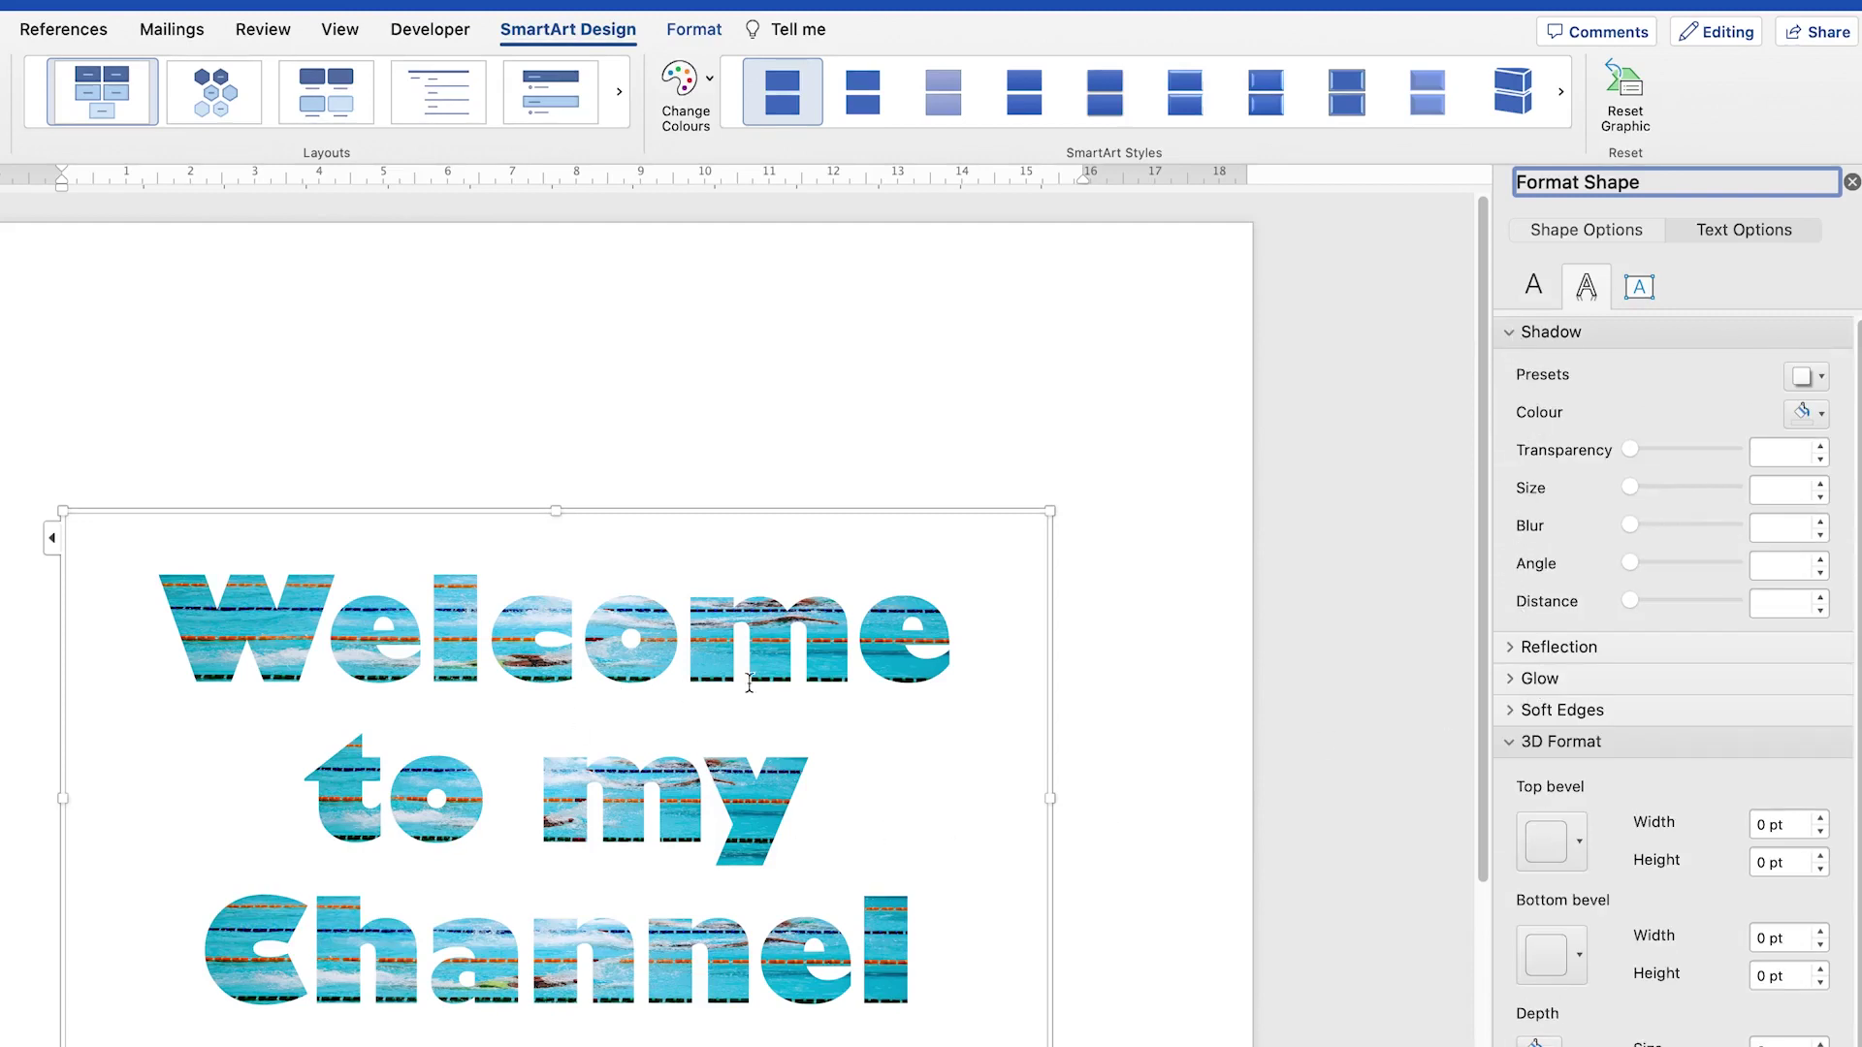
click(1586, 230)
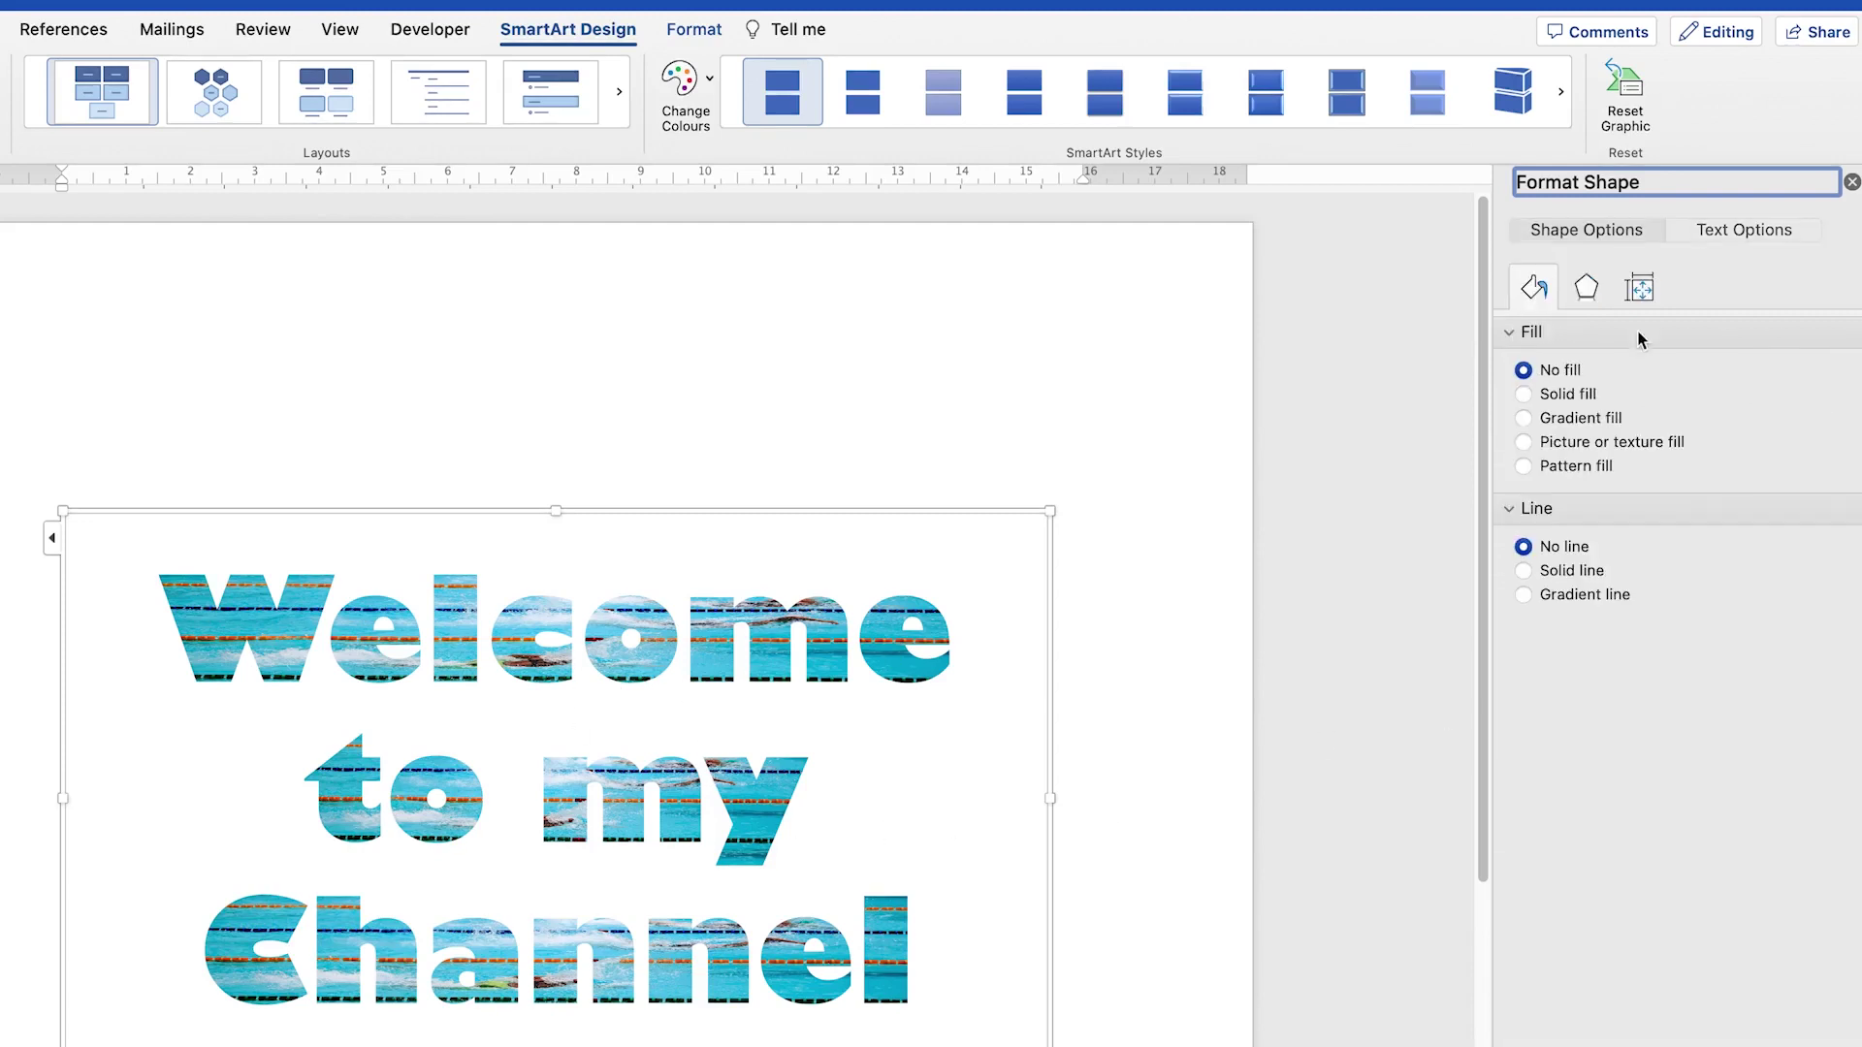
click(1769, 235)
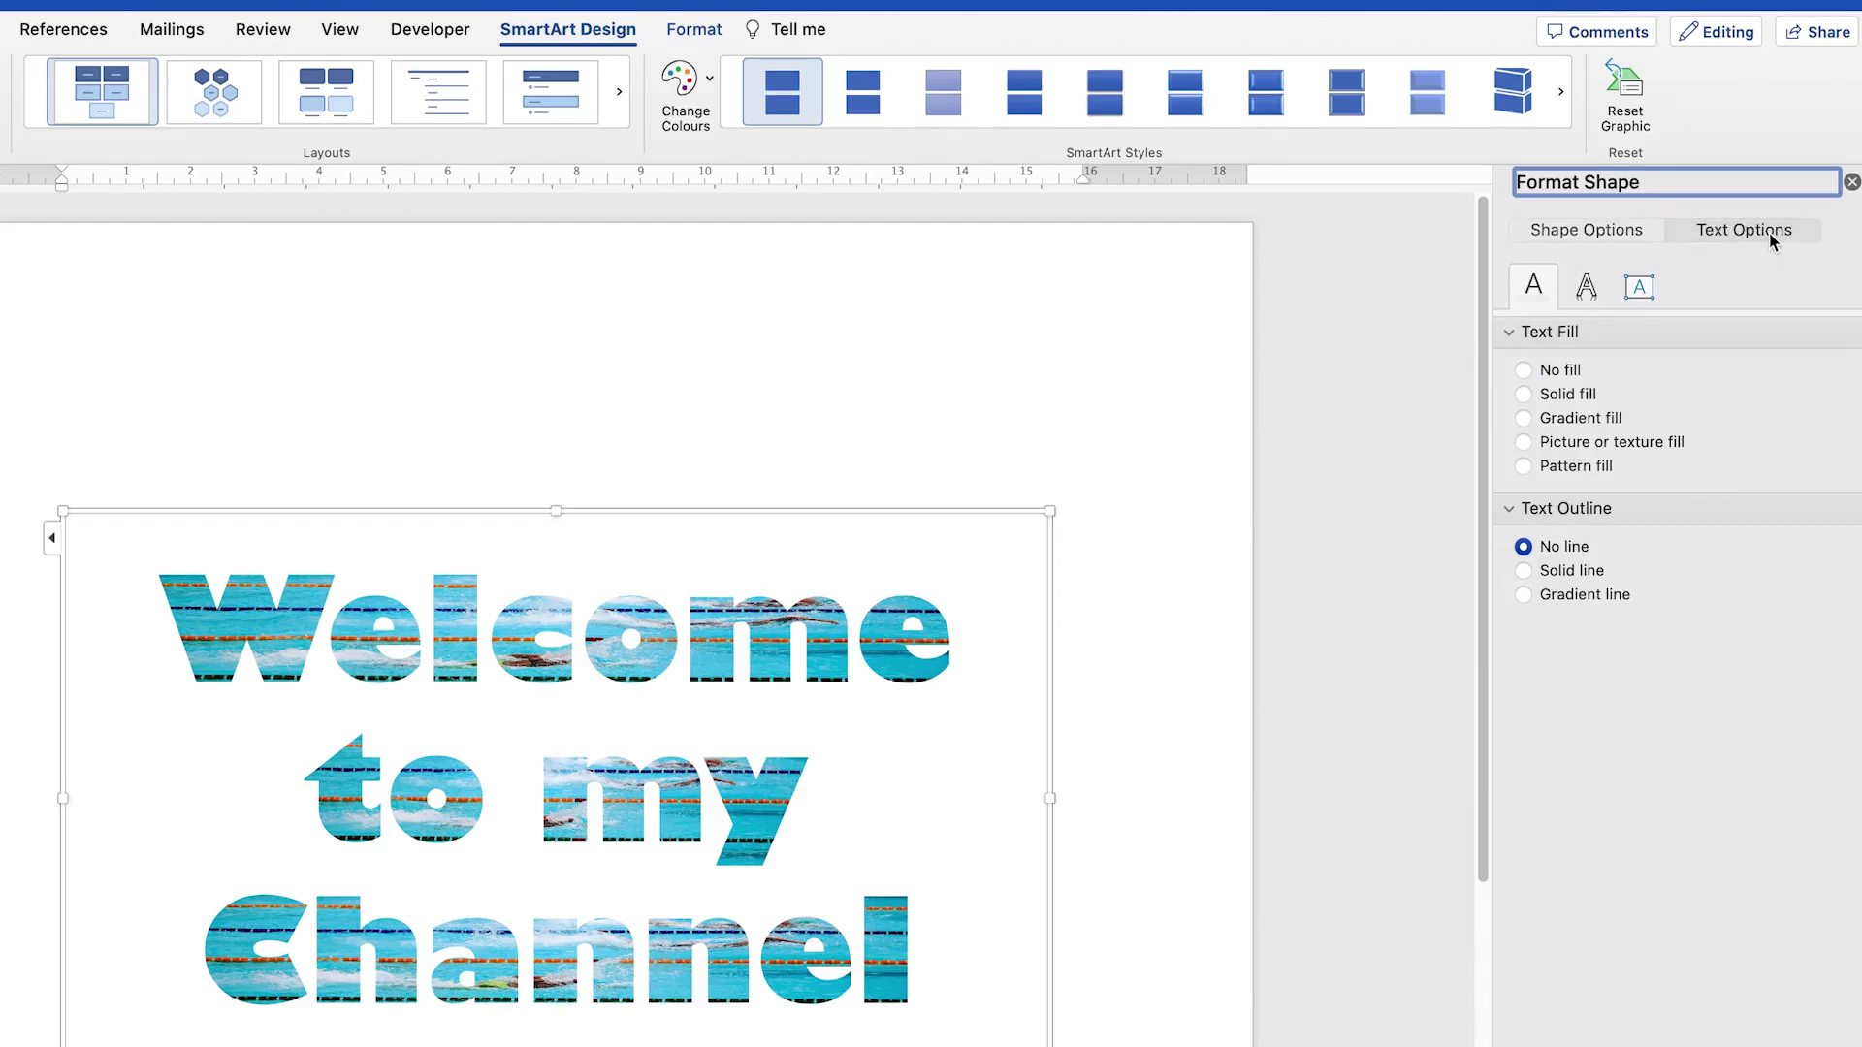
Fill the text with the pool photo pexels-jim-de-ramos-1263349.jpg via Picture or texture fill
click(1524, 443)
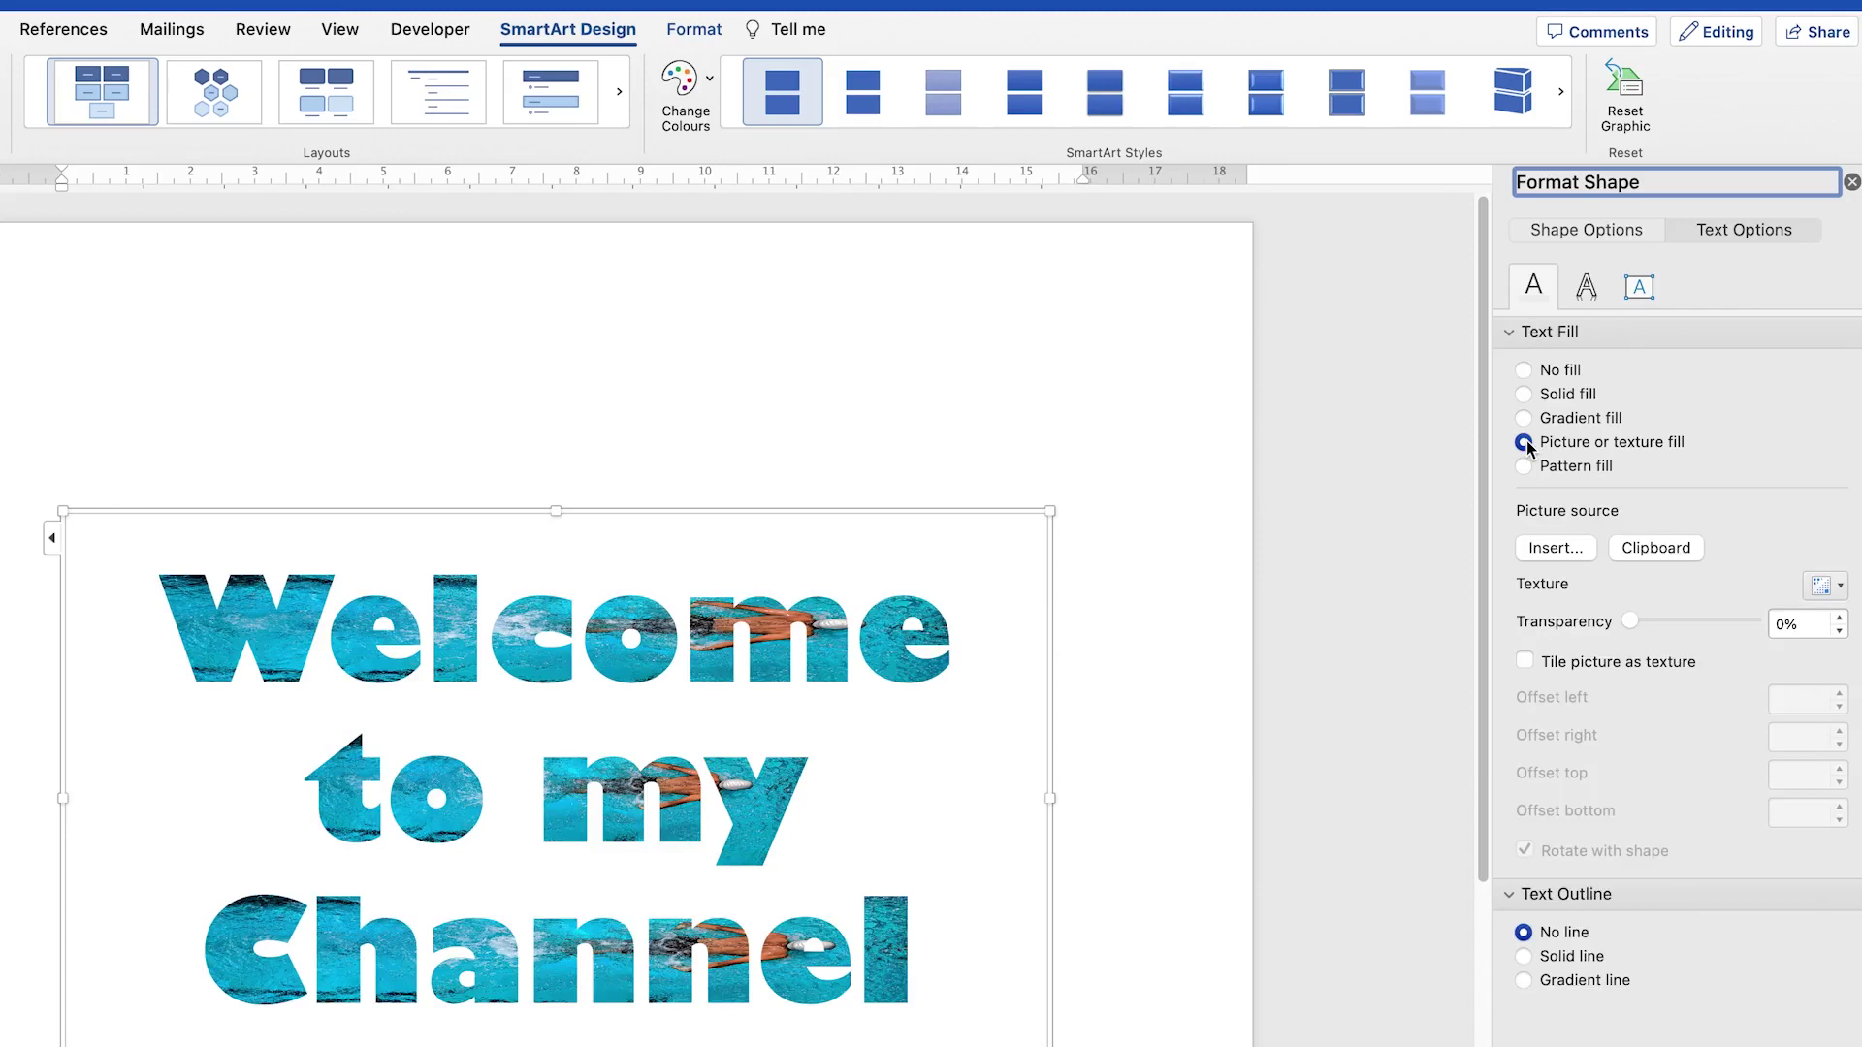
click(1551, 549)
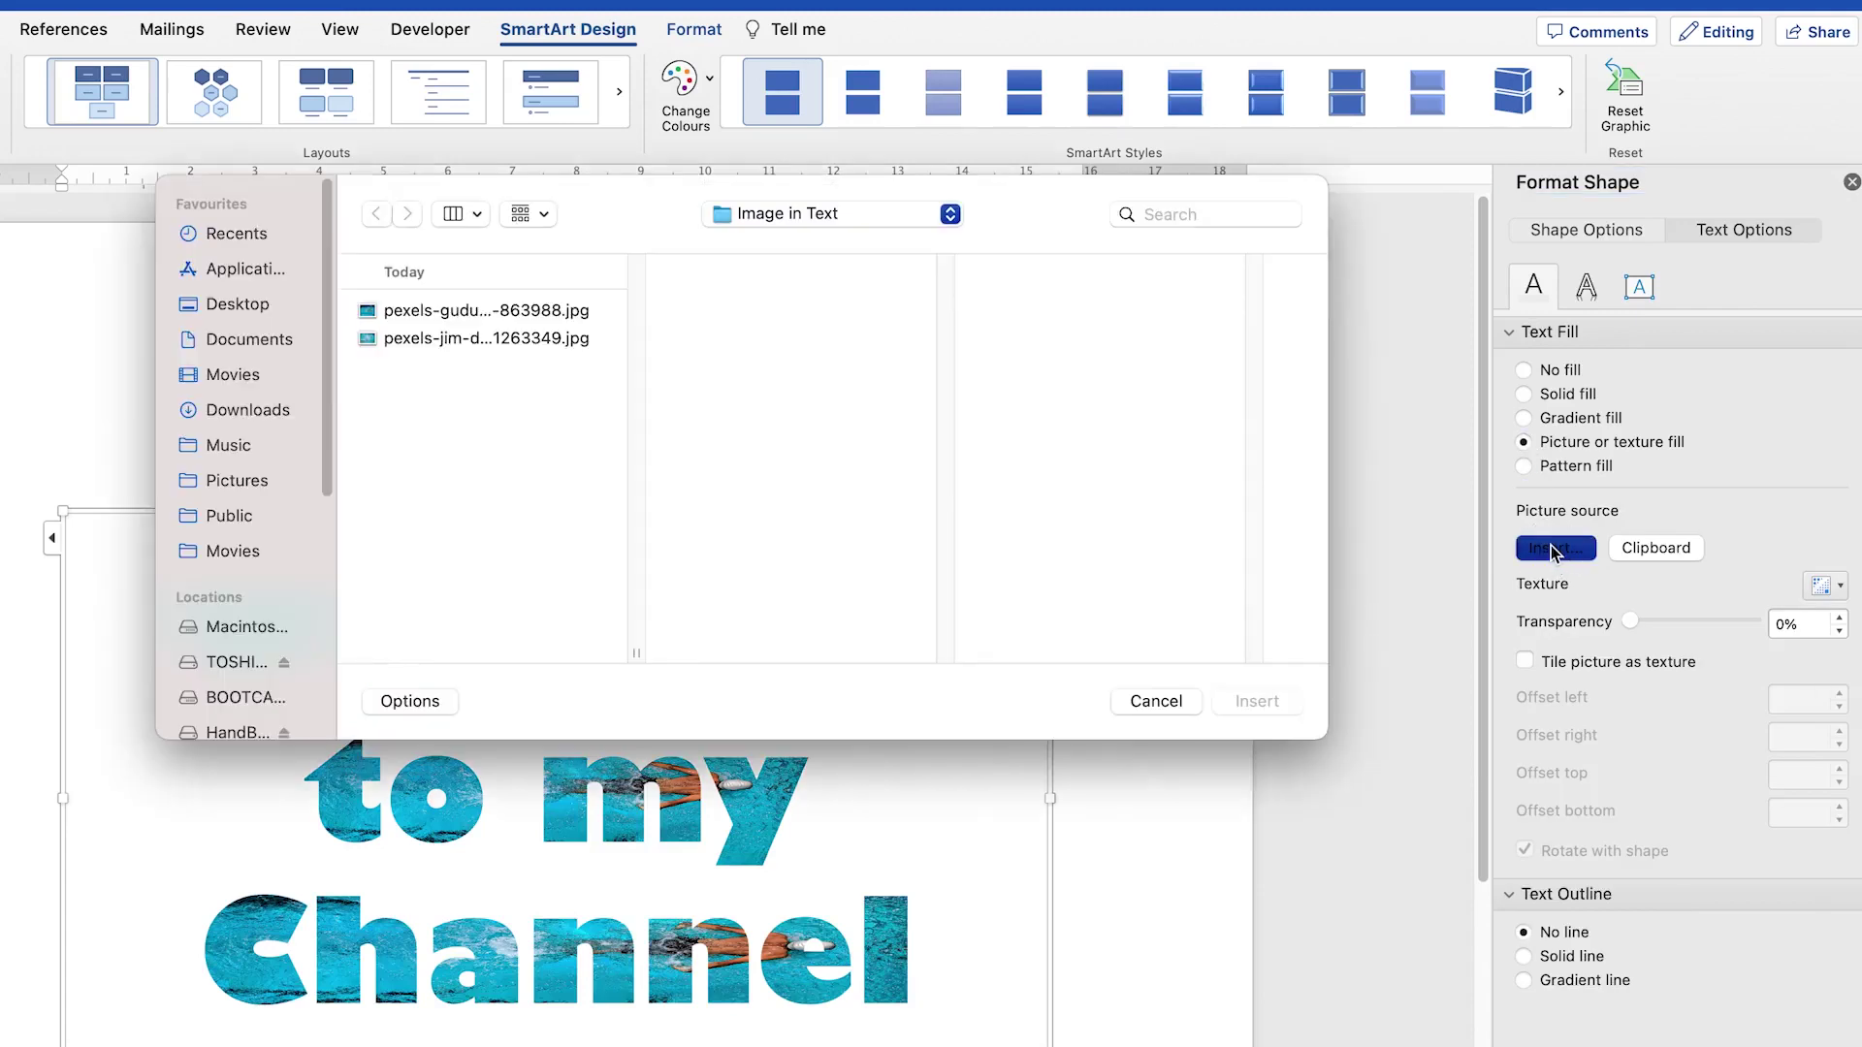
click(472, 341)
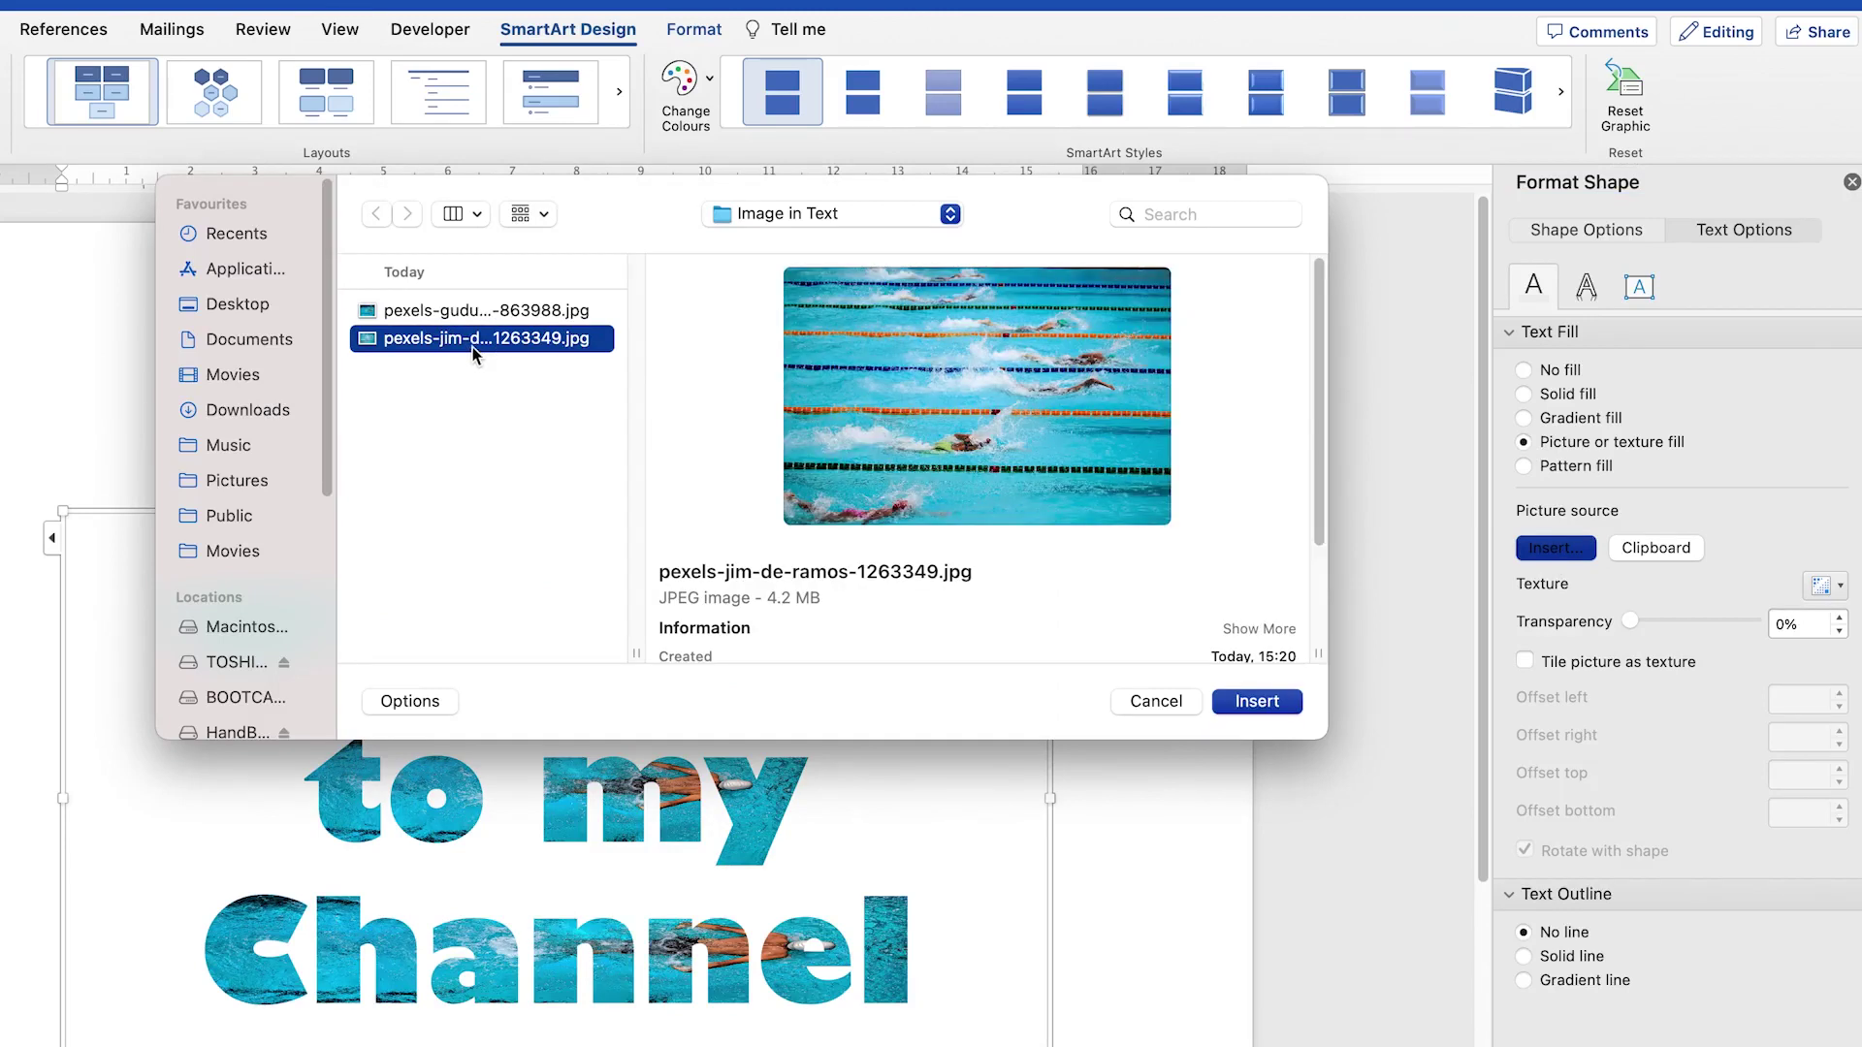
click(1243, 701)
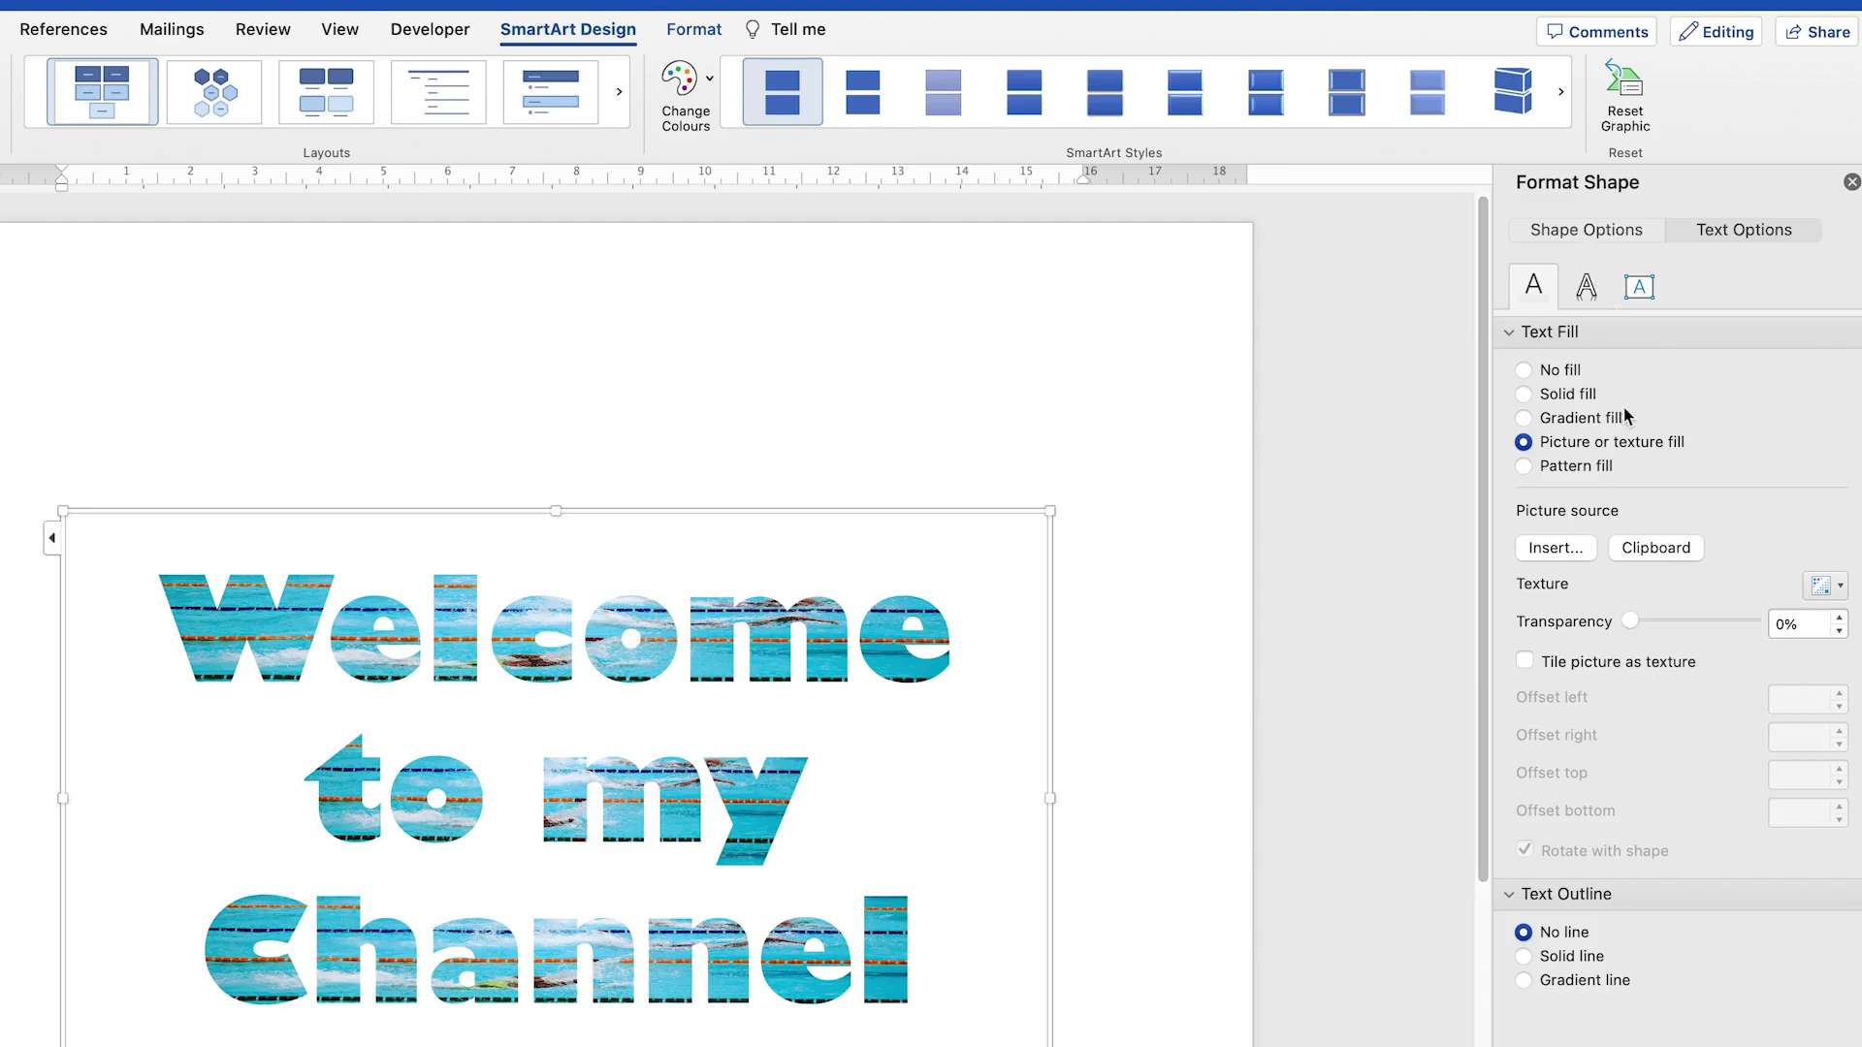
Give the SmartArt lettering a drop shadow: 10% transparency, 4 pt blur, 90°, 4 pt distance
click(1589, 285)
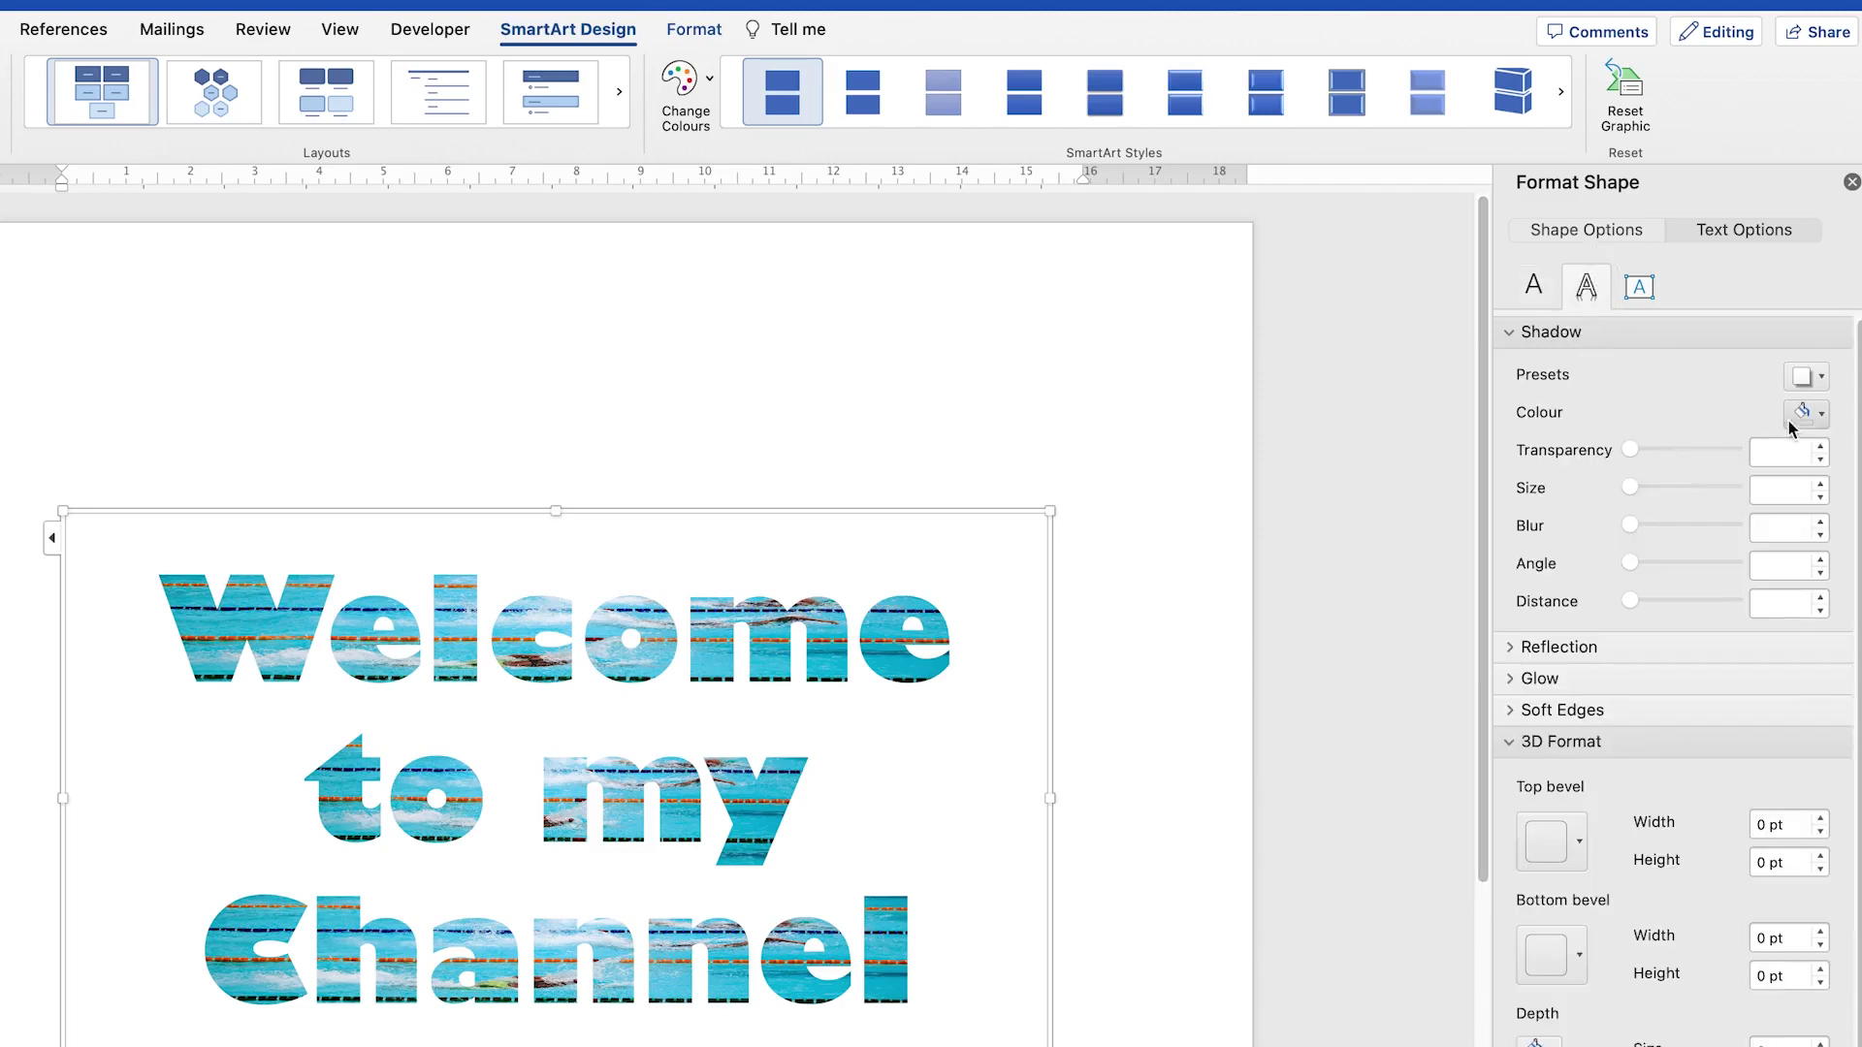
click(1653, 453)
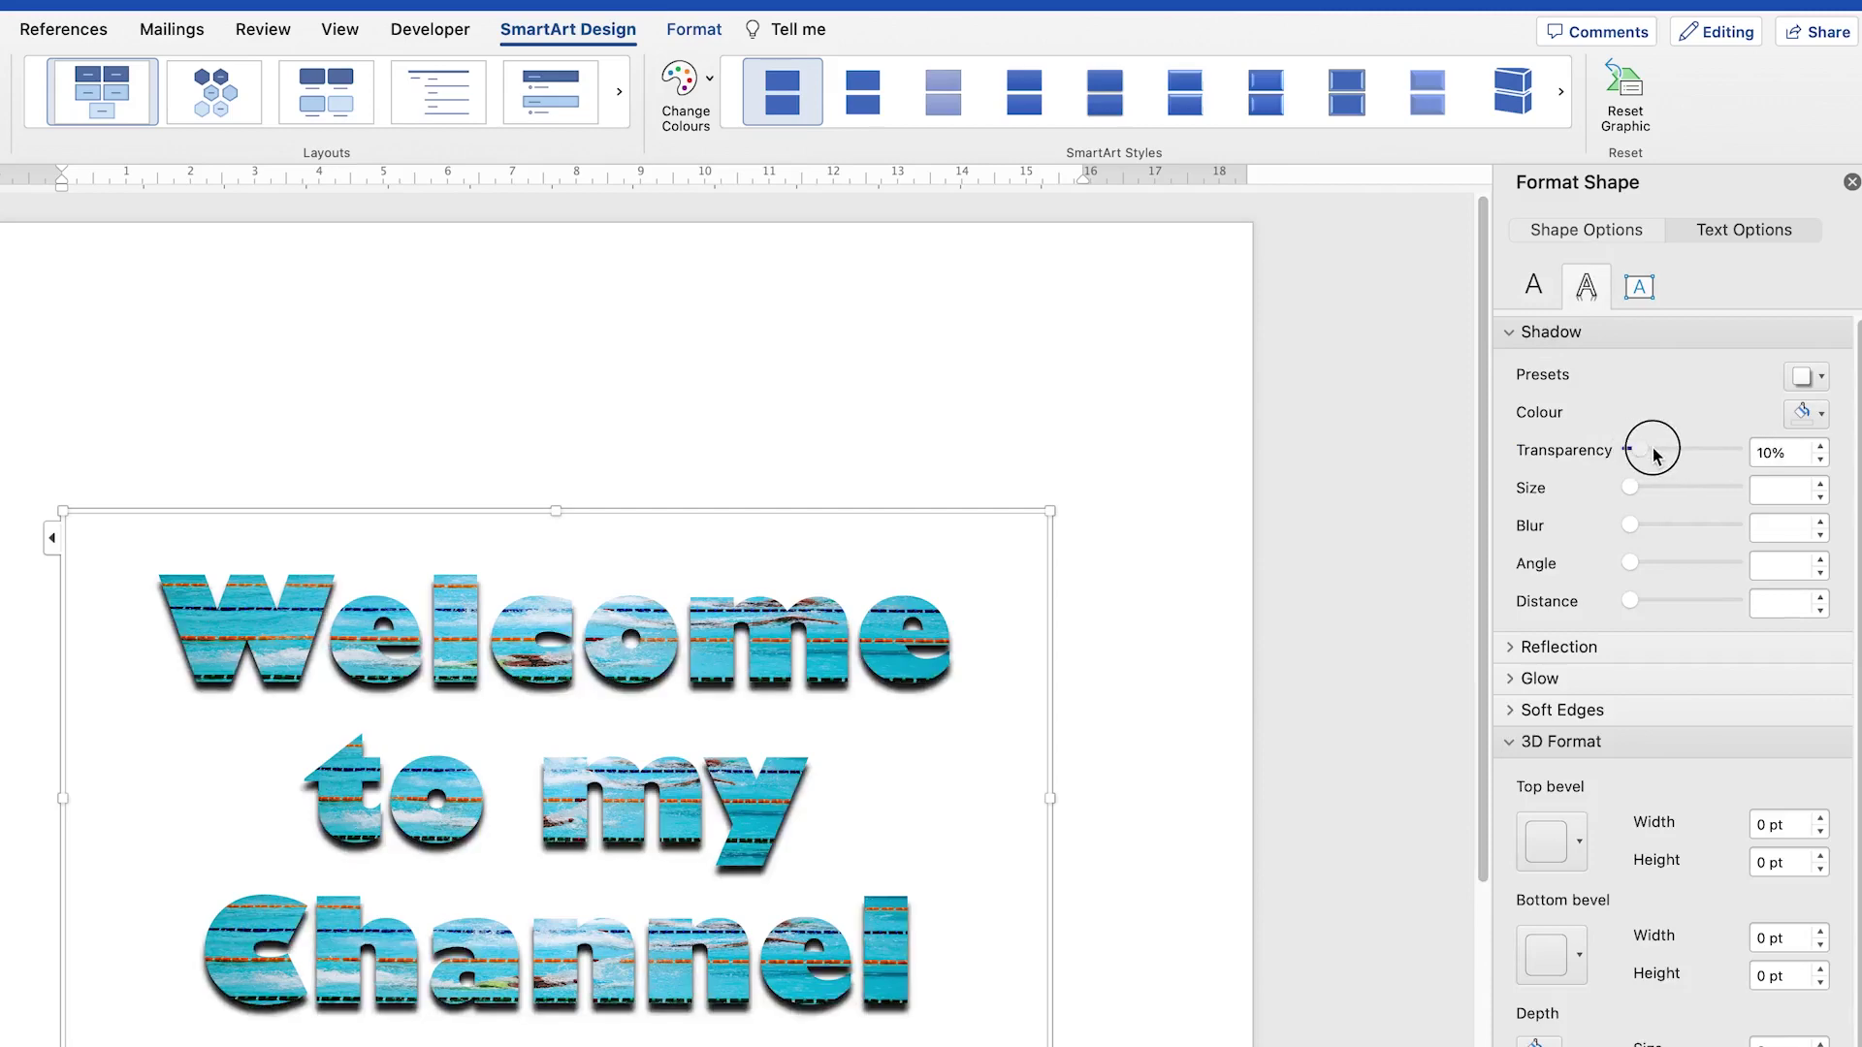
click(1083, 448)
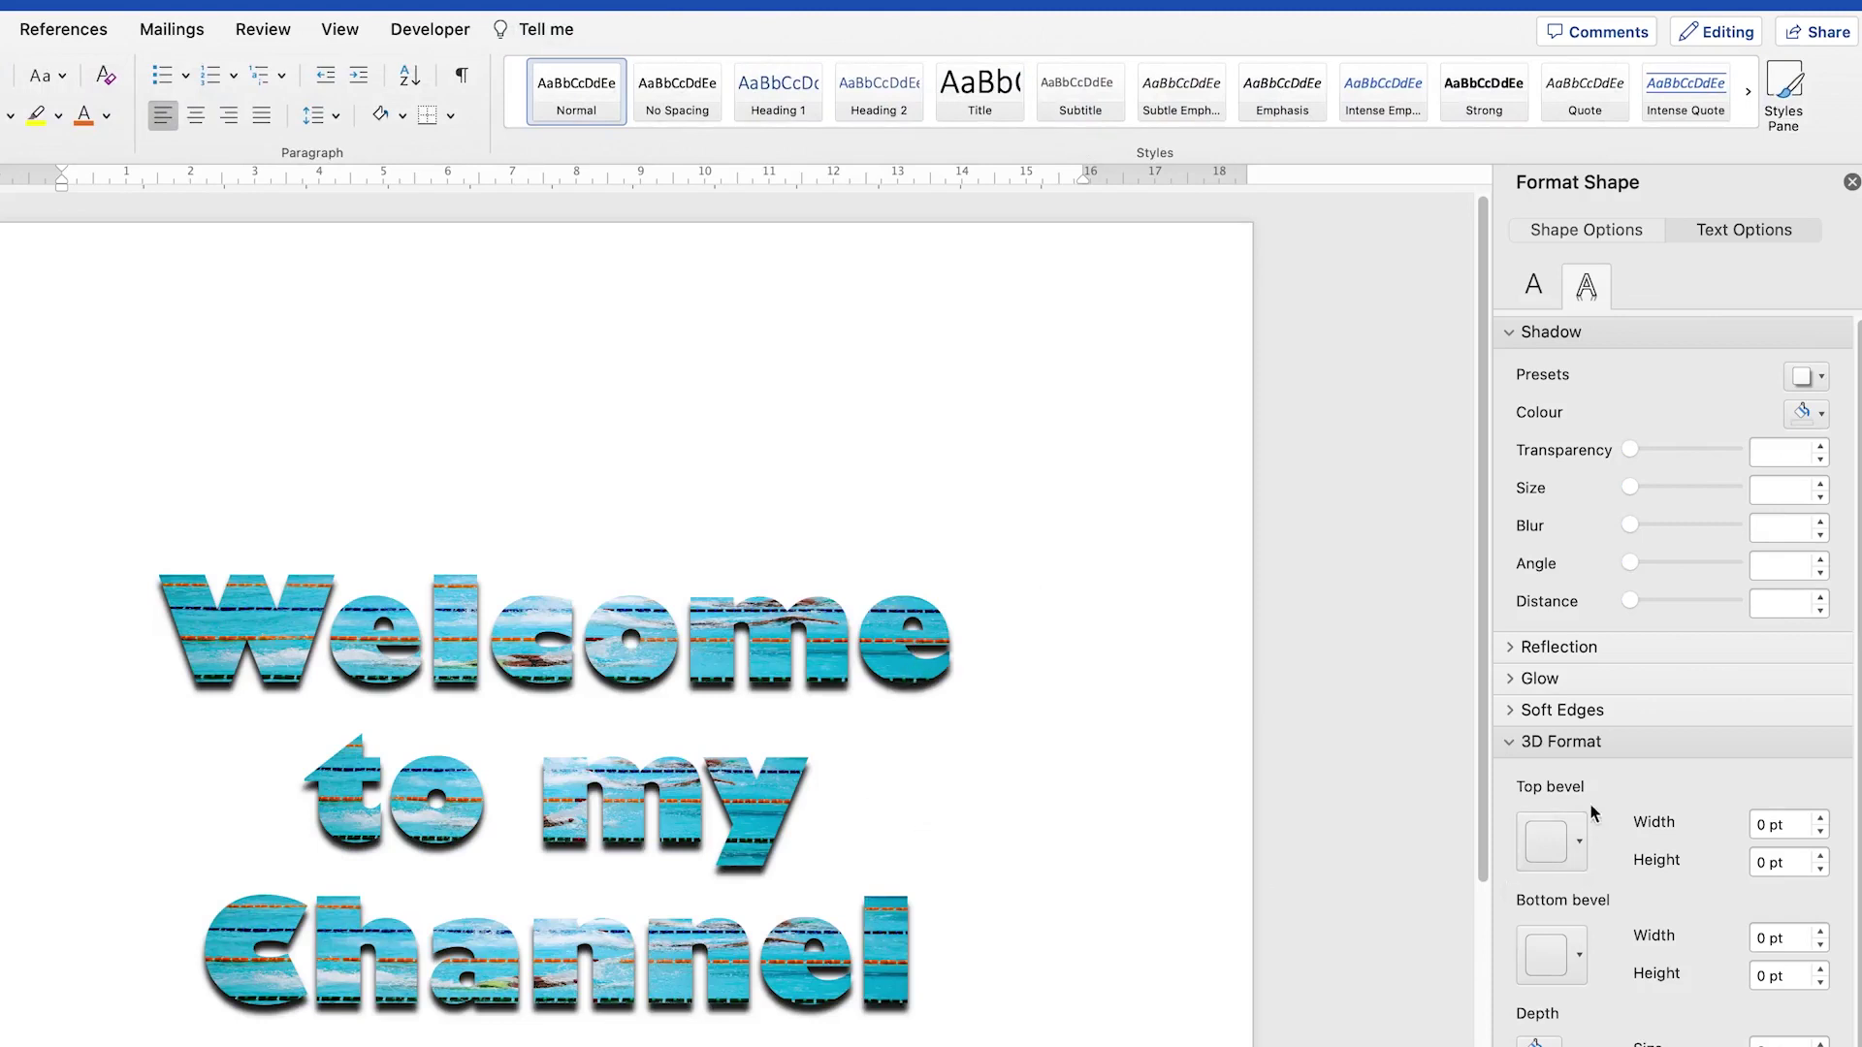
Expand the Reflection settings and try a reflection variation preset on the text
click(1506, 711)
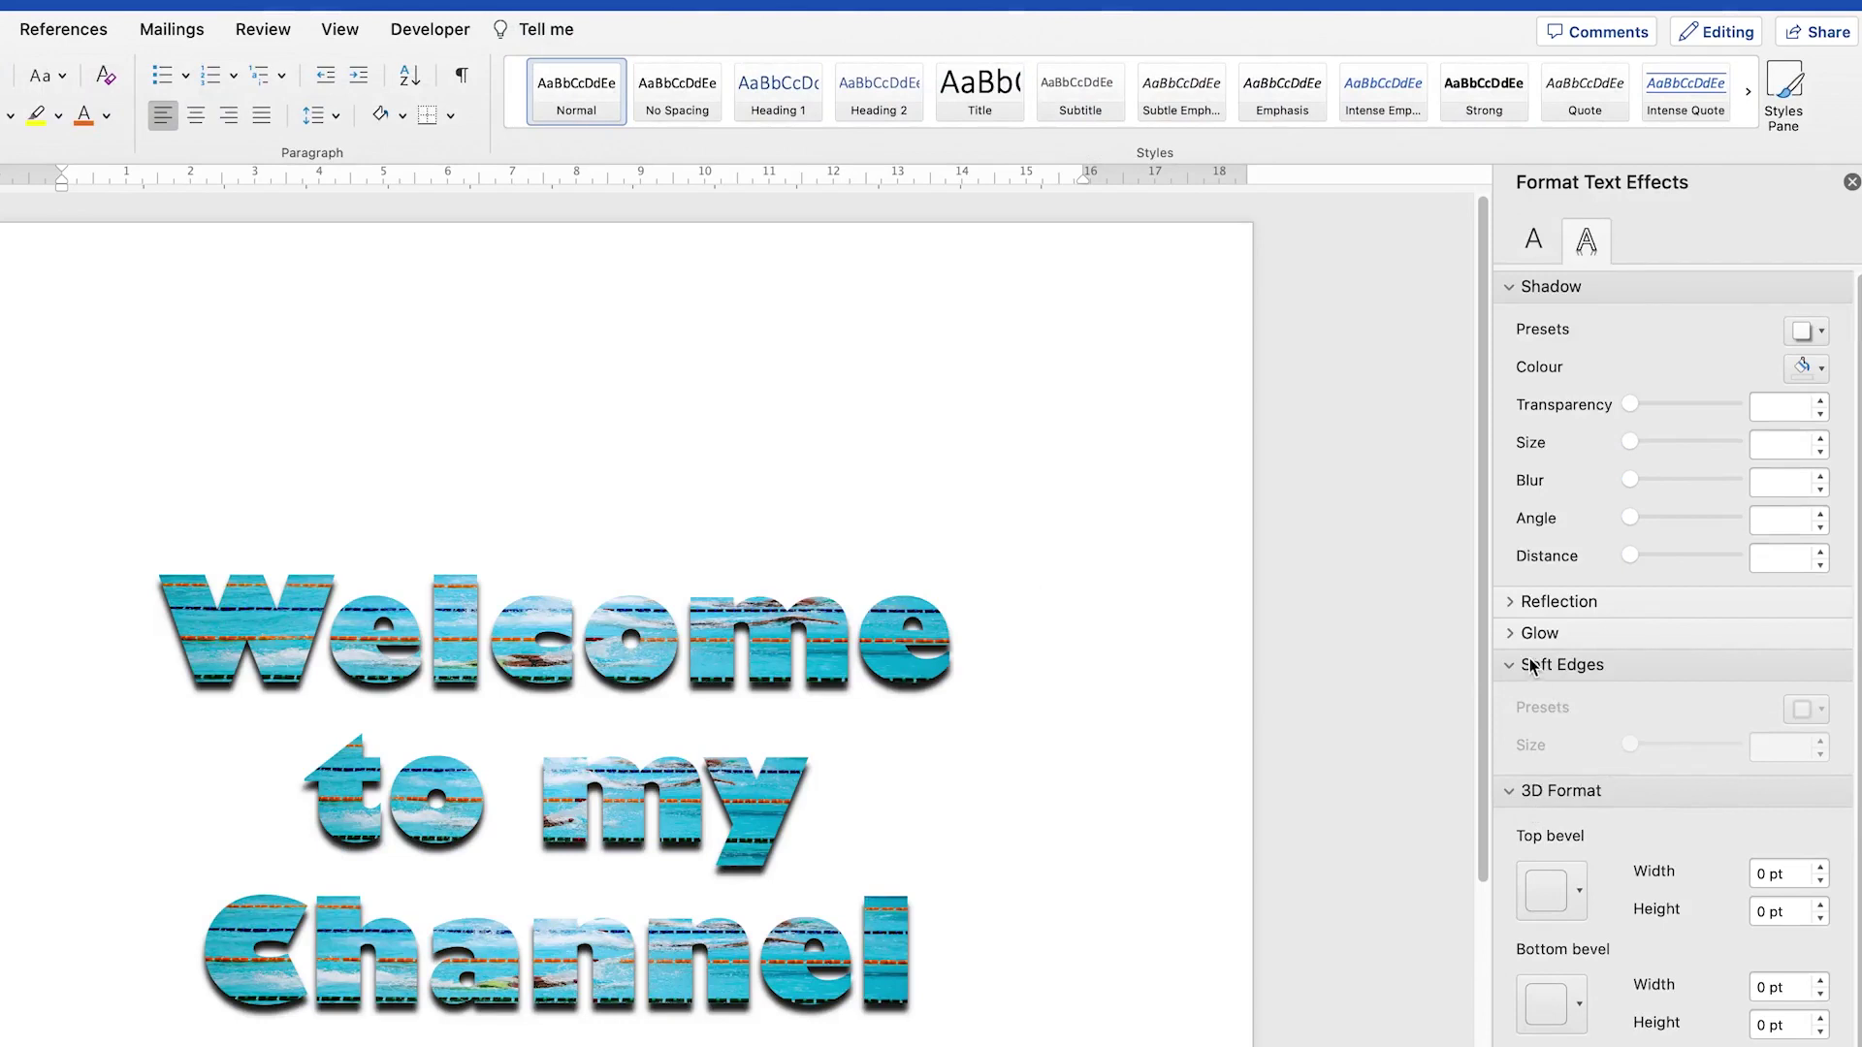
click(1523, 603)
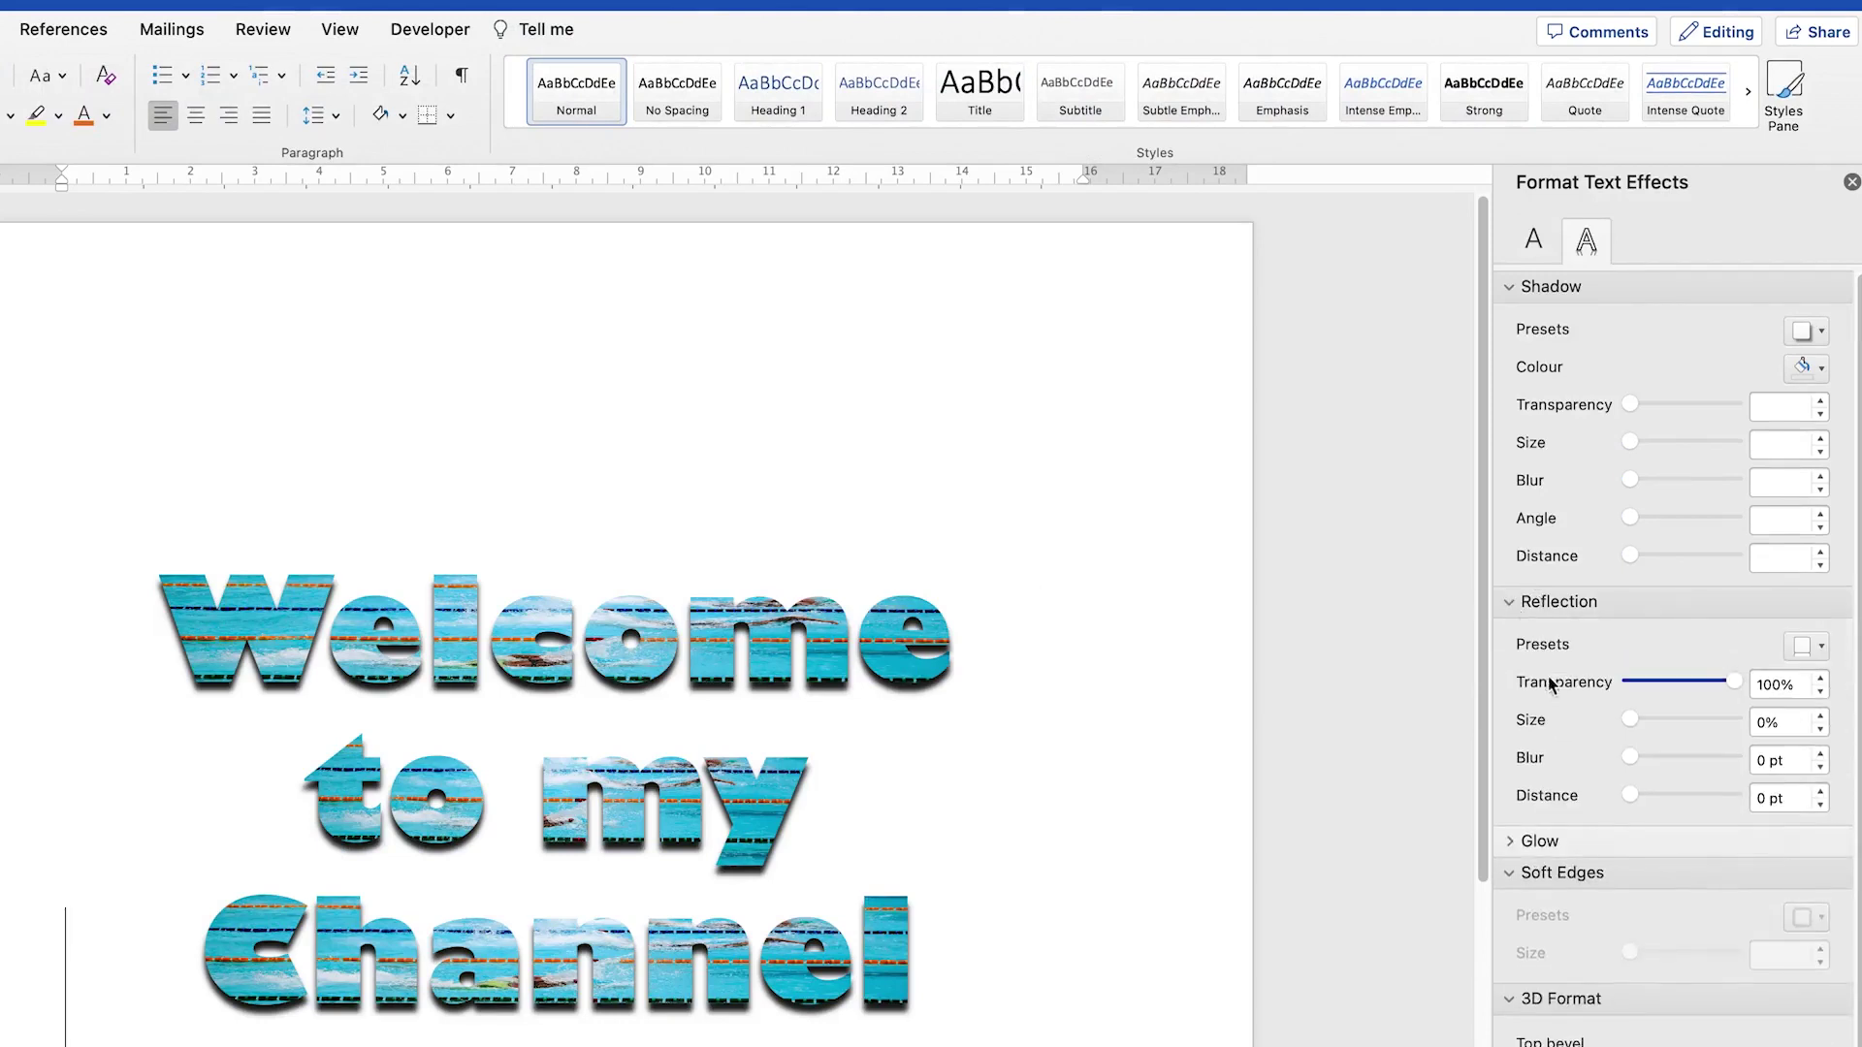
click(1807, 645)
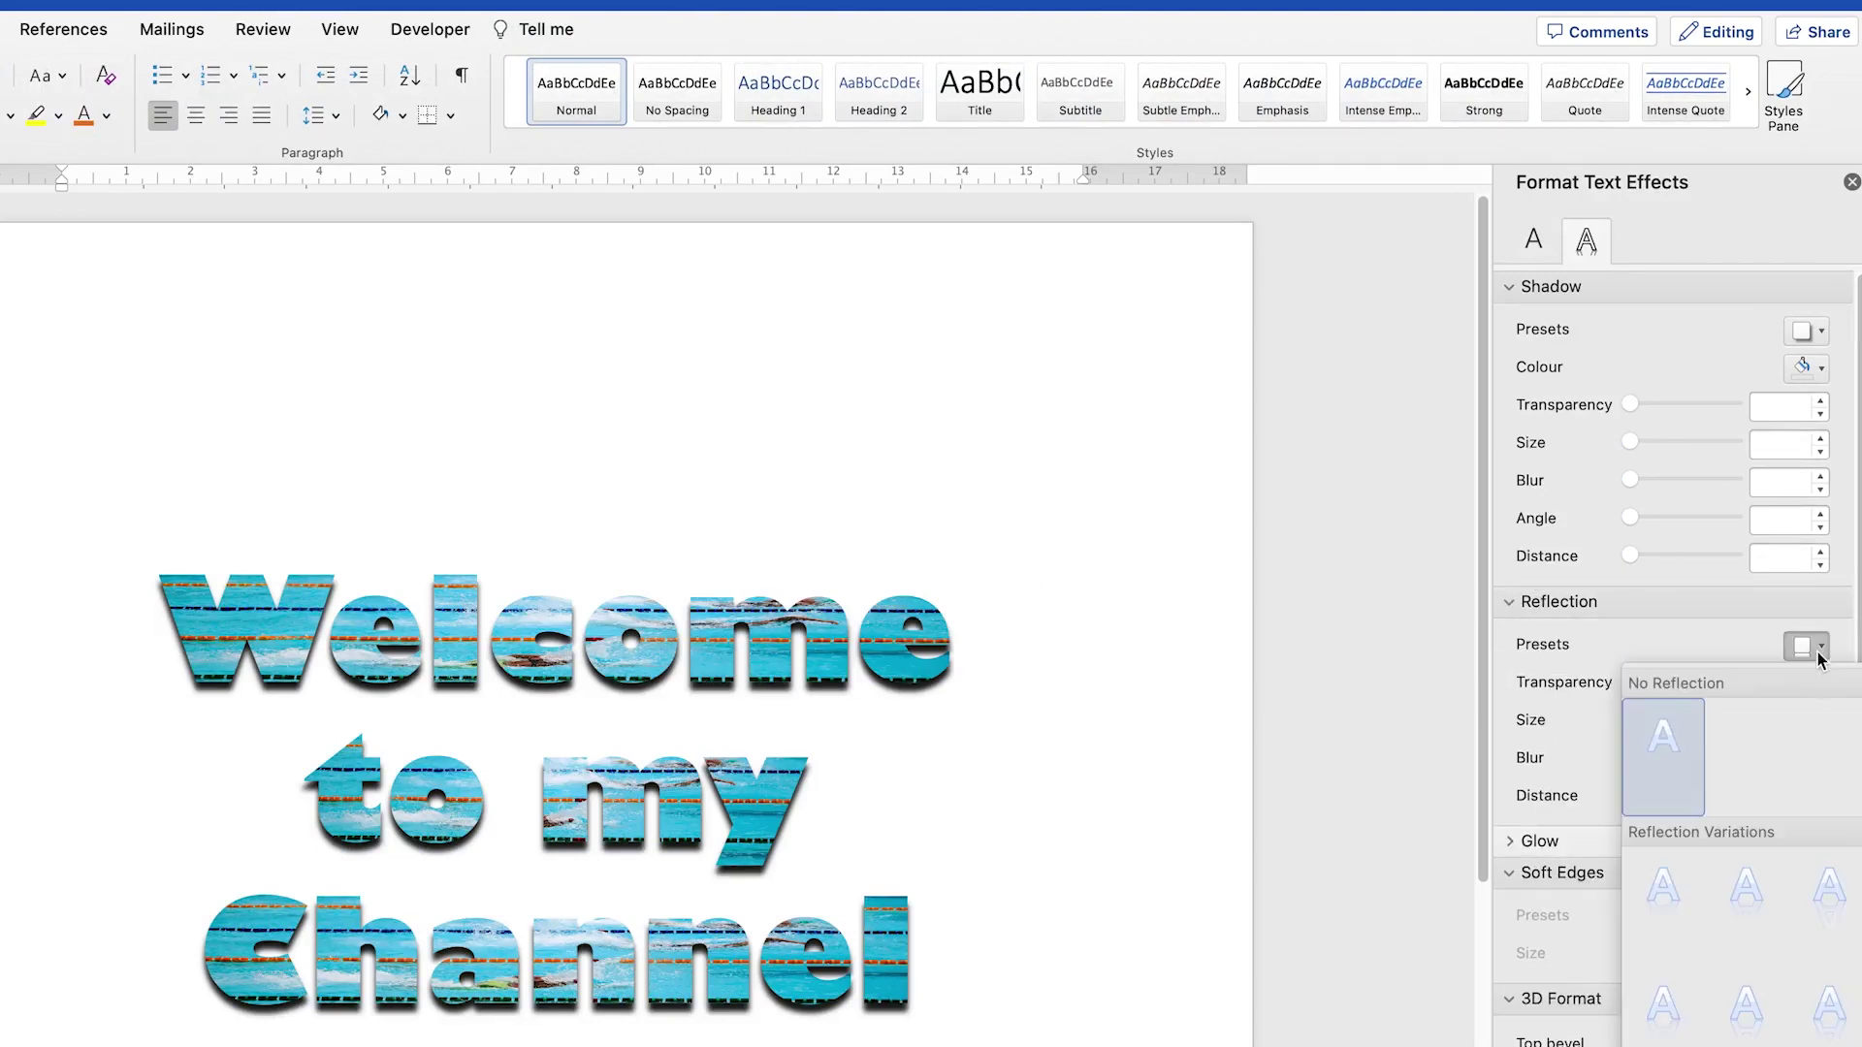
click(1662, 991)
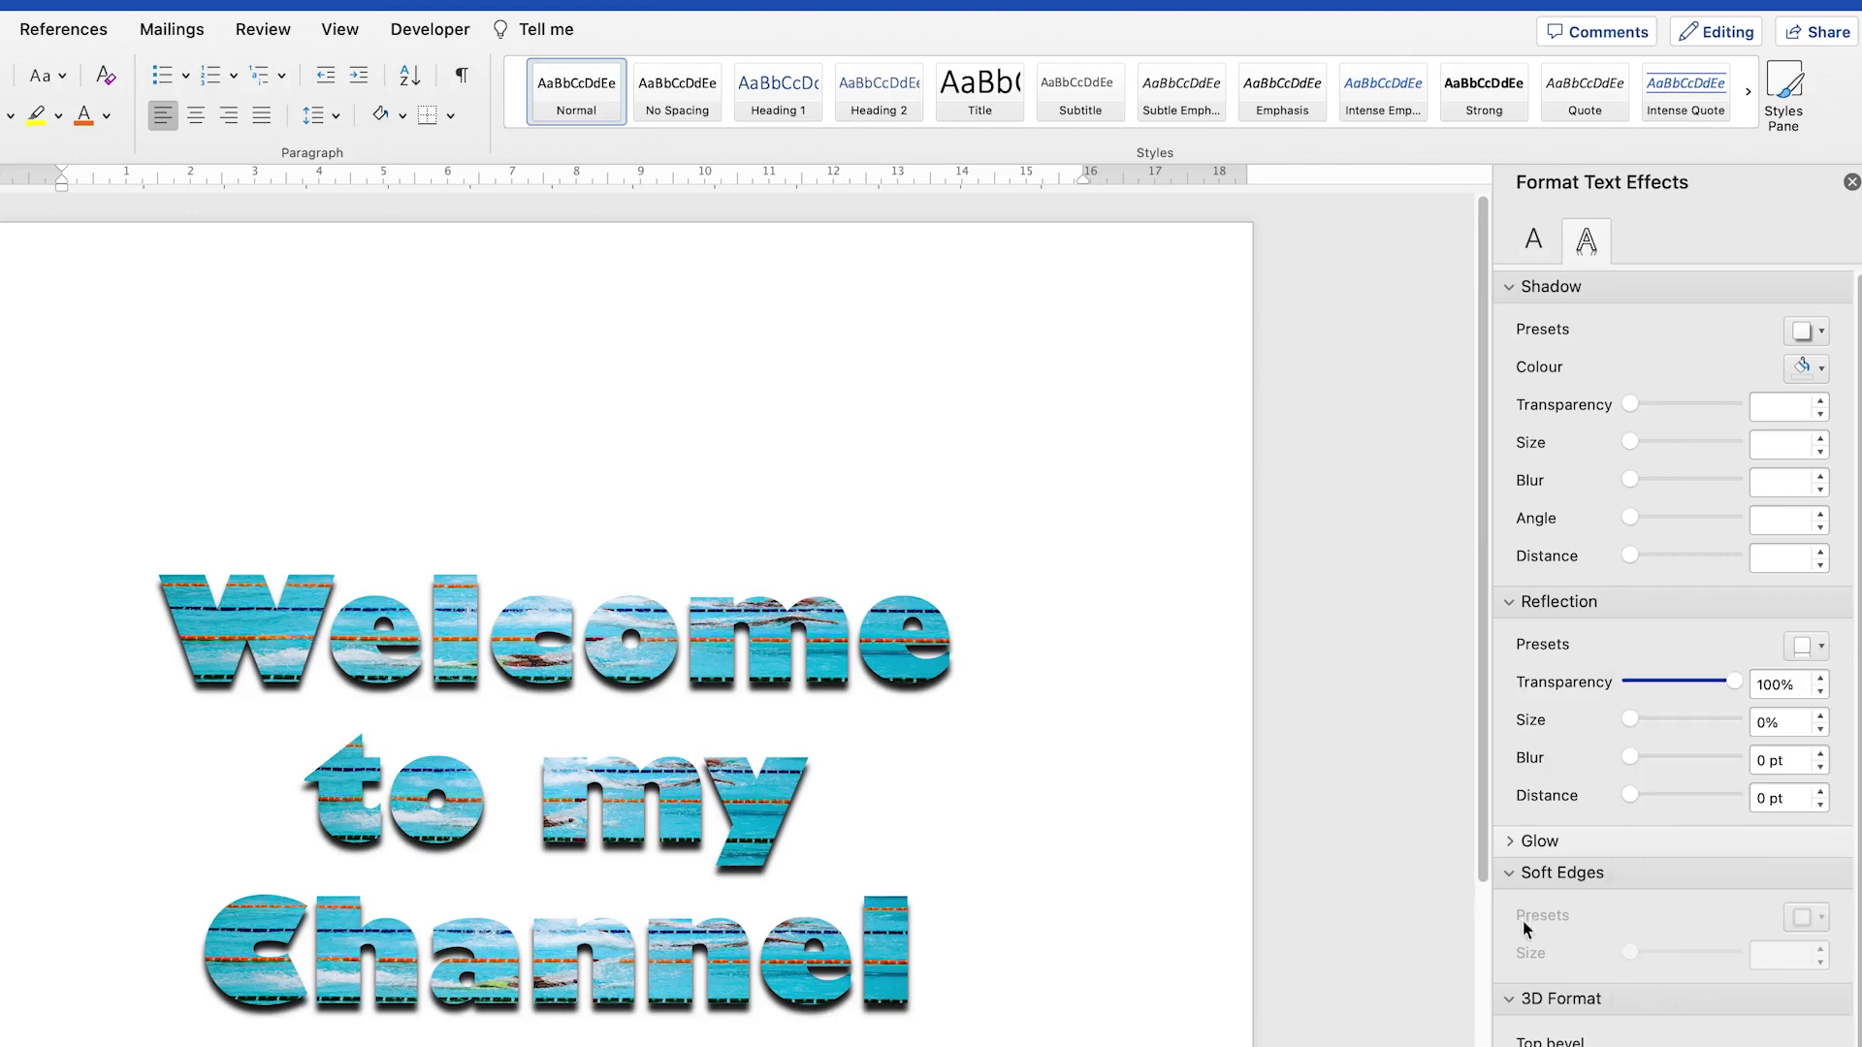
Select all SmartArt text and apply a reflection variation (50% transparency, 50% size, 2 pt distance)
click(820, 970)
key(super+a)
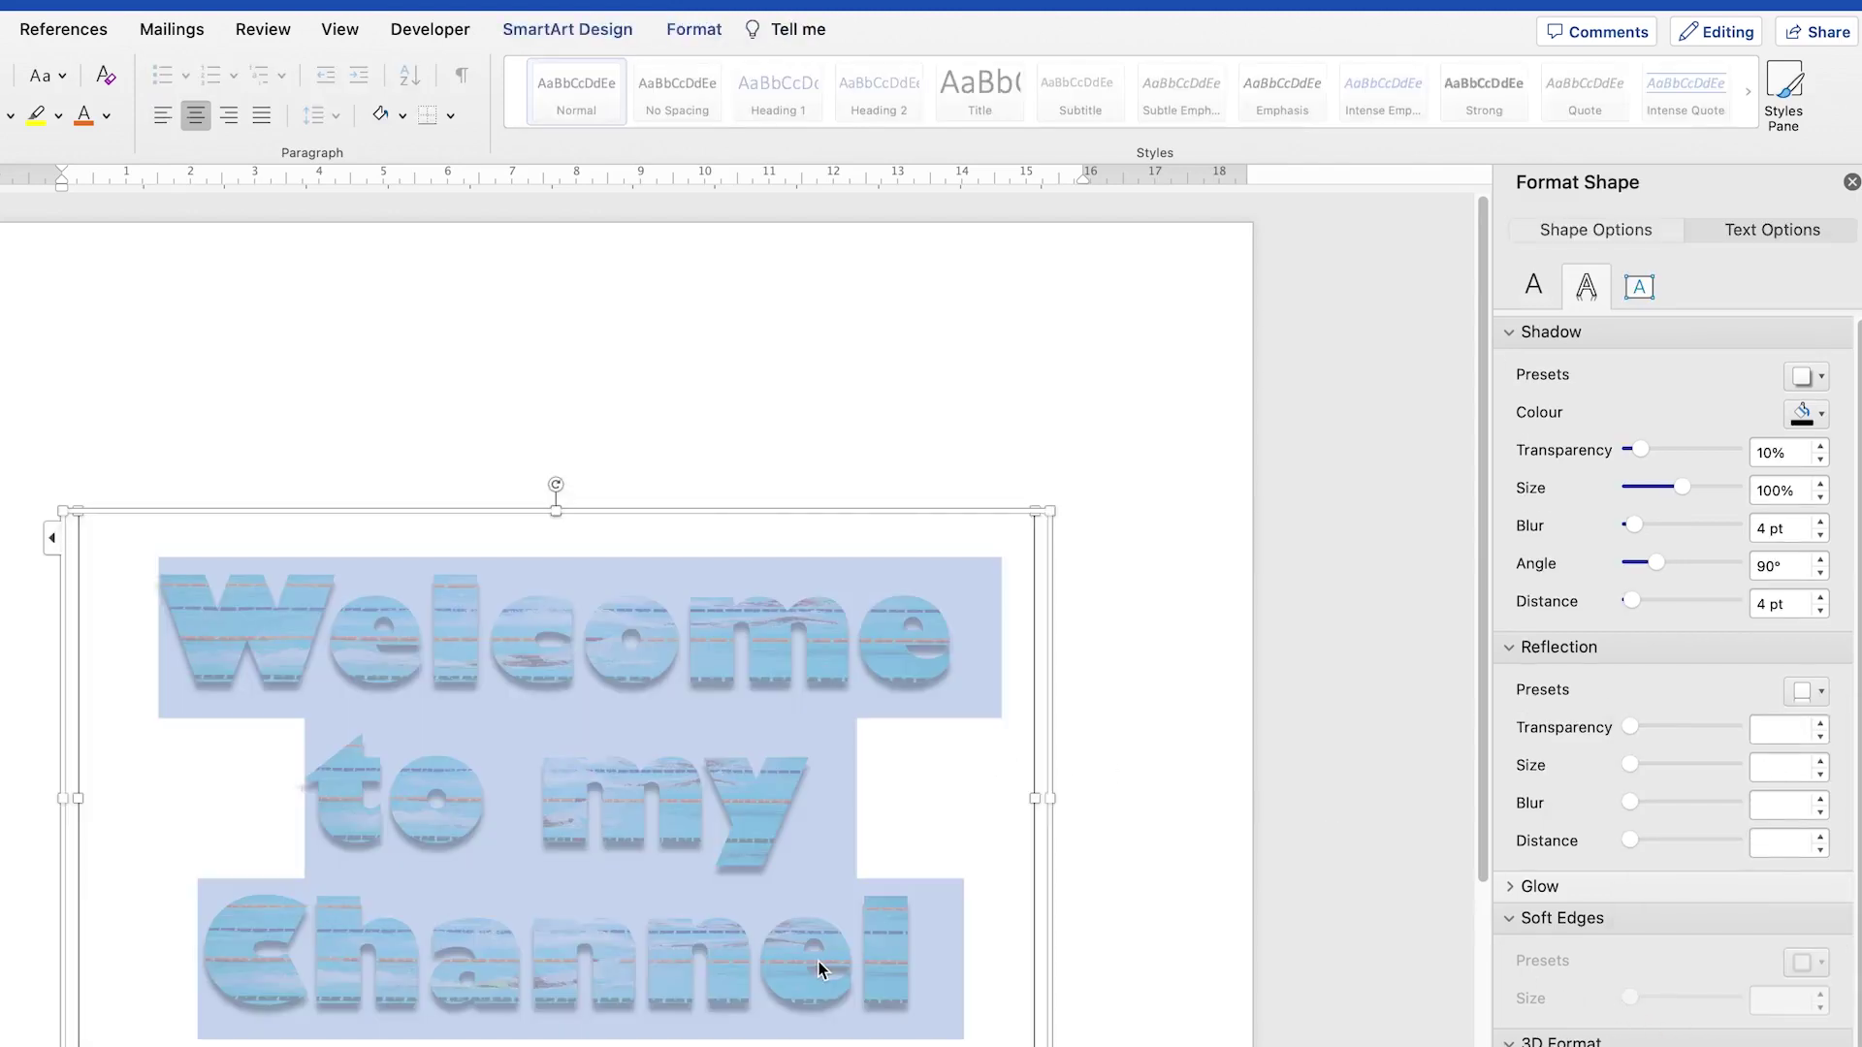
click(1806, 690)
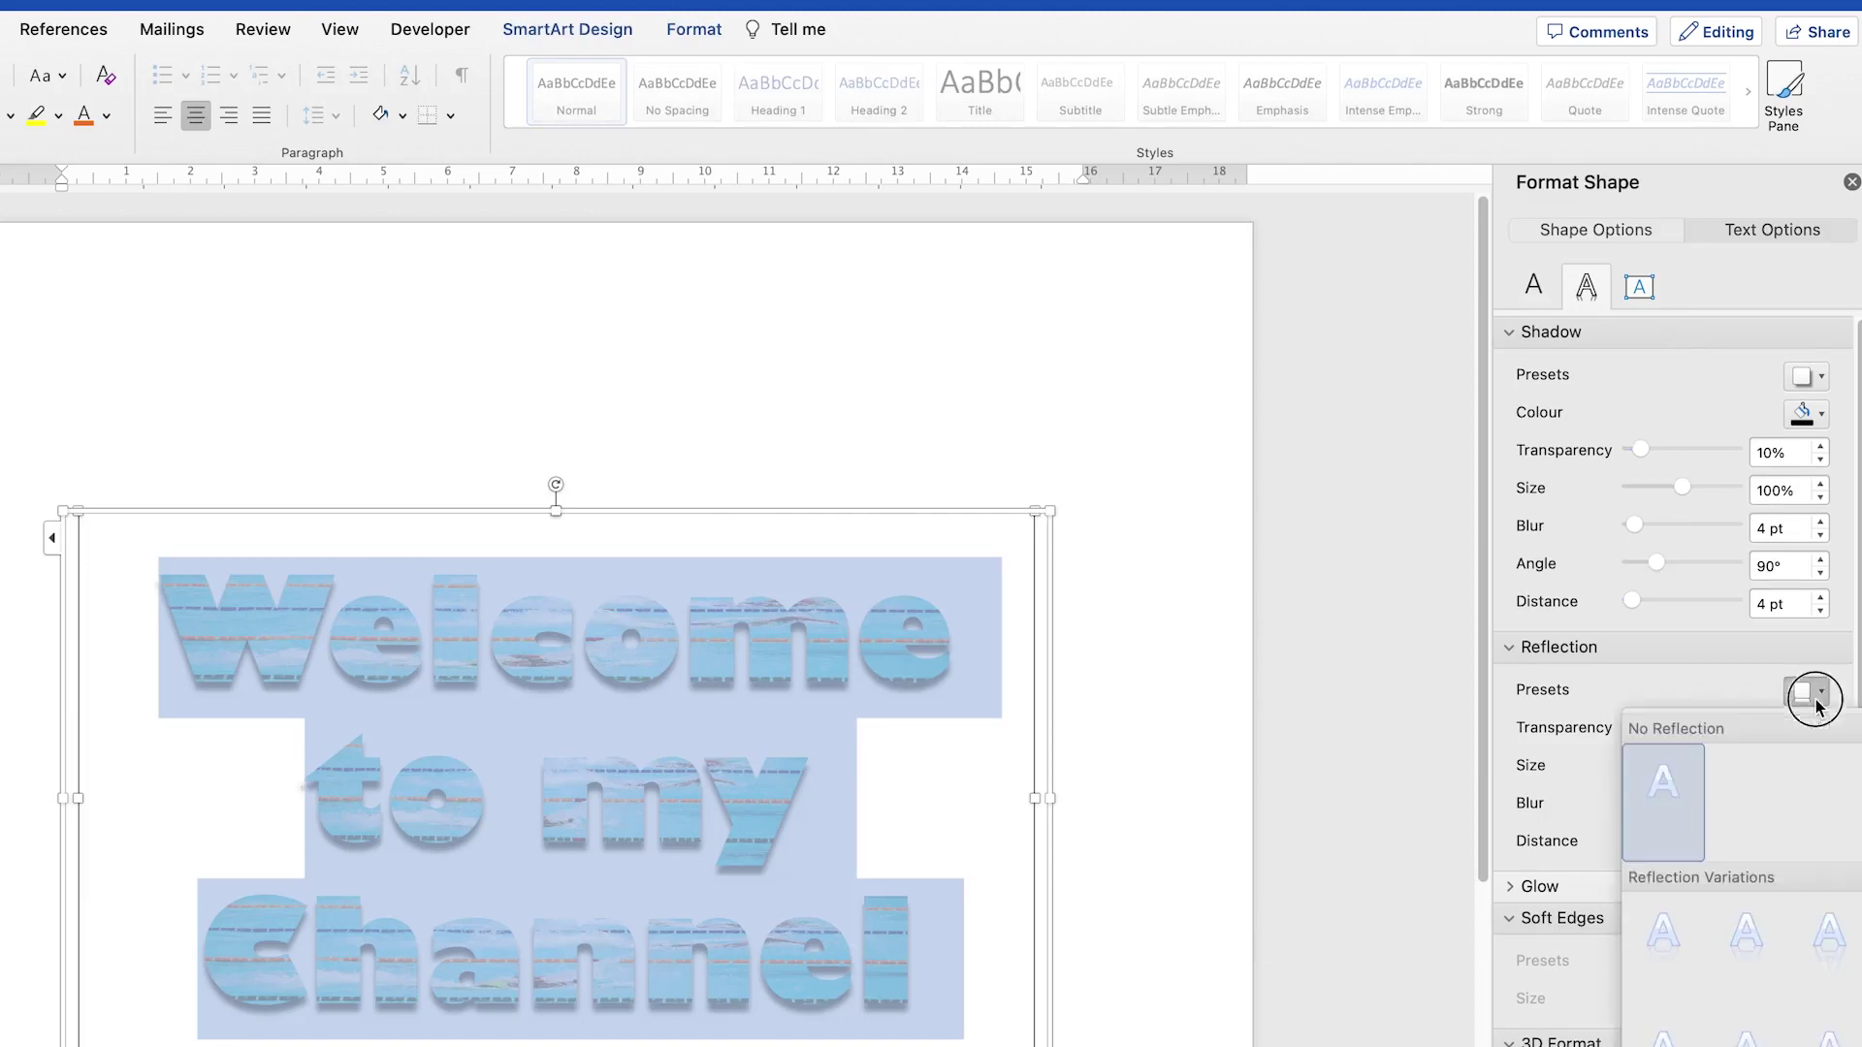
click(1688, 1024)
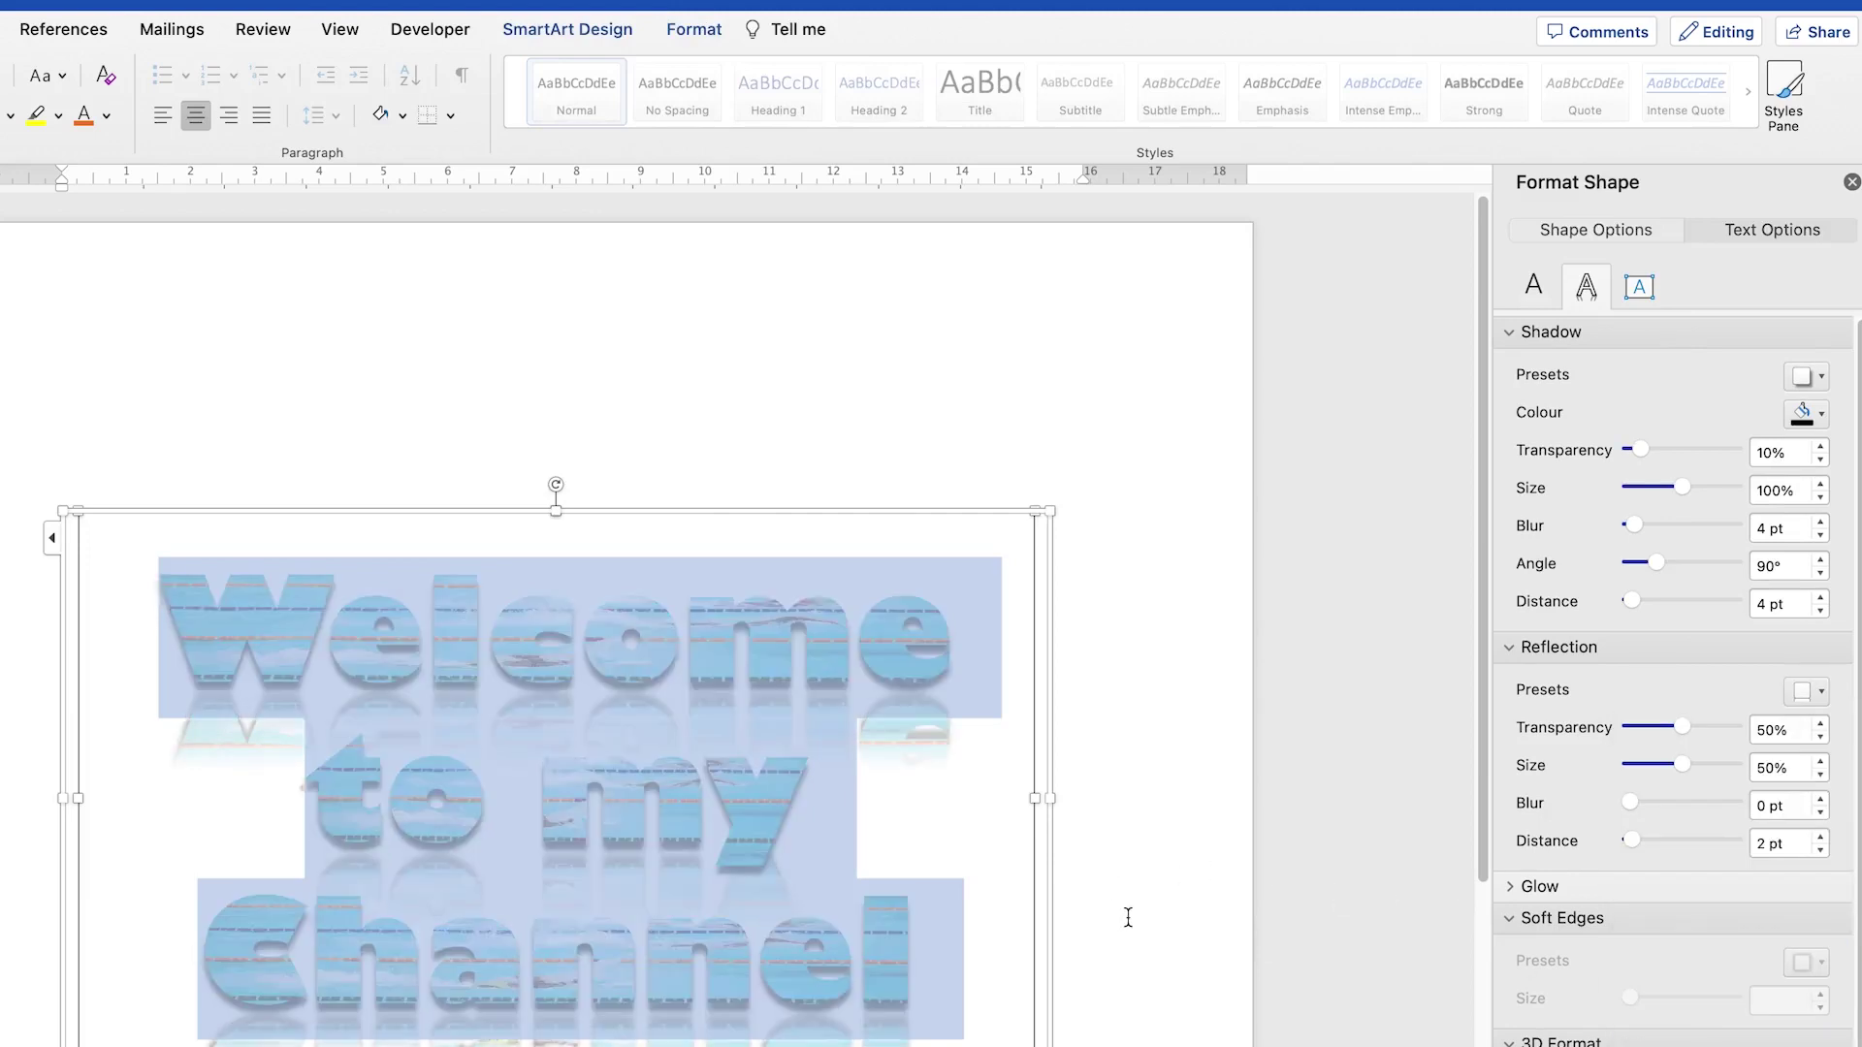
click(1130, 922)
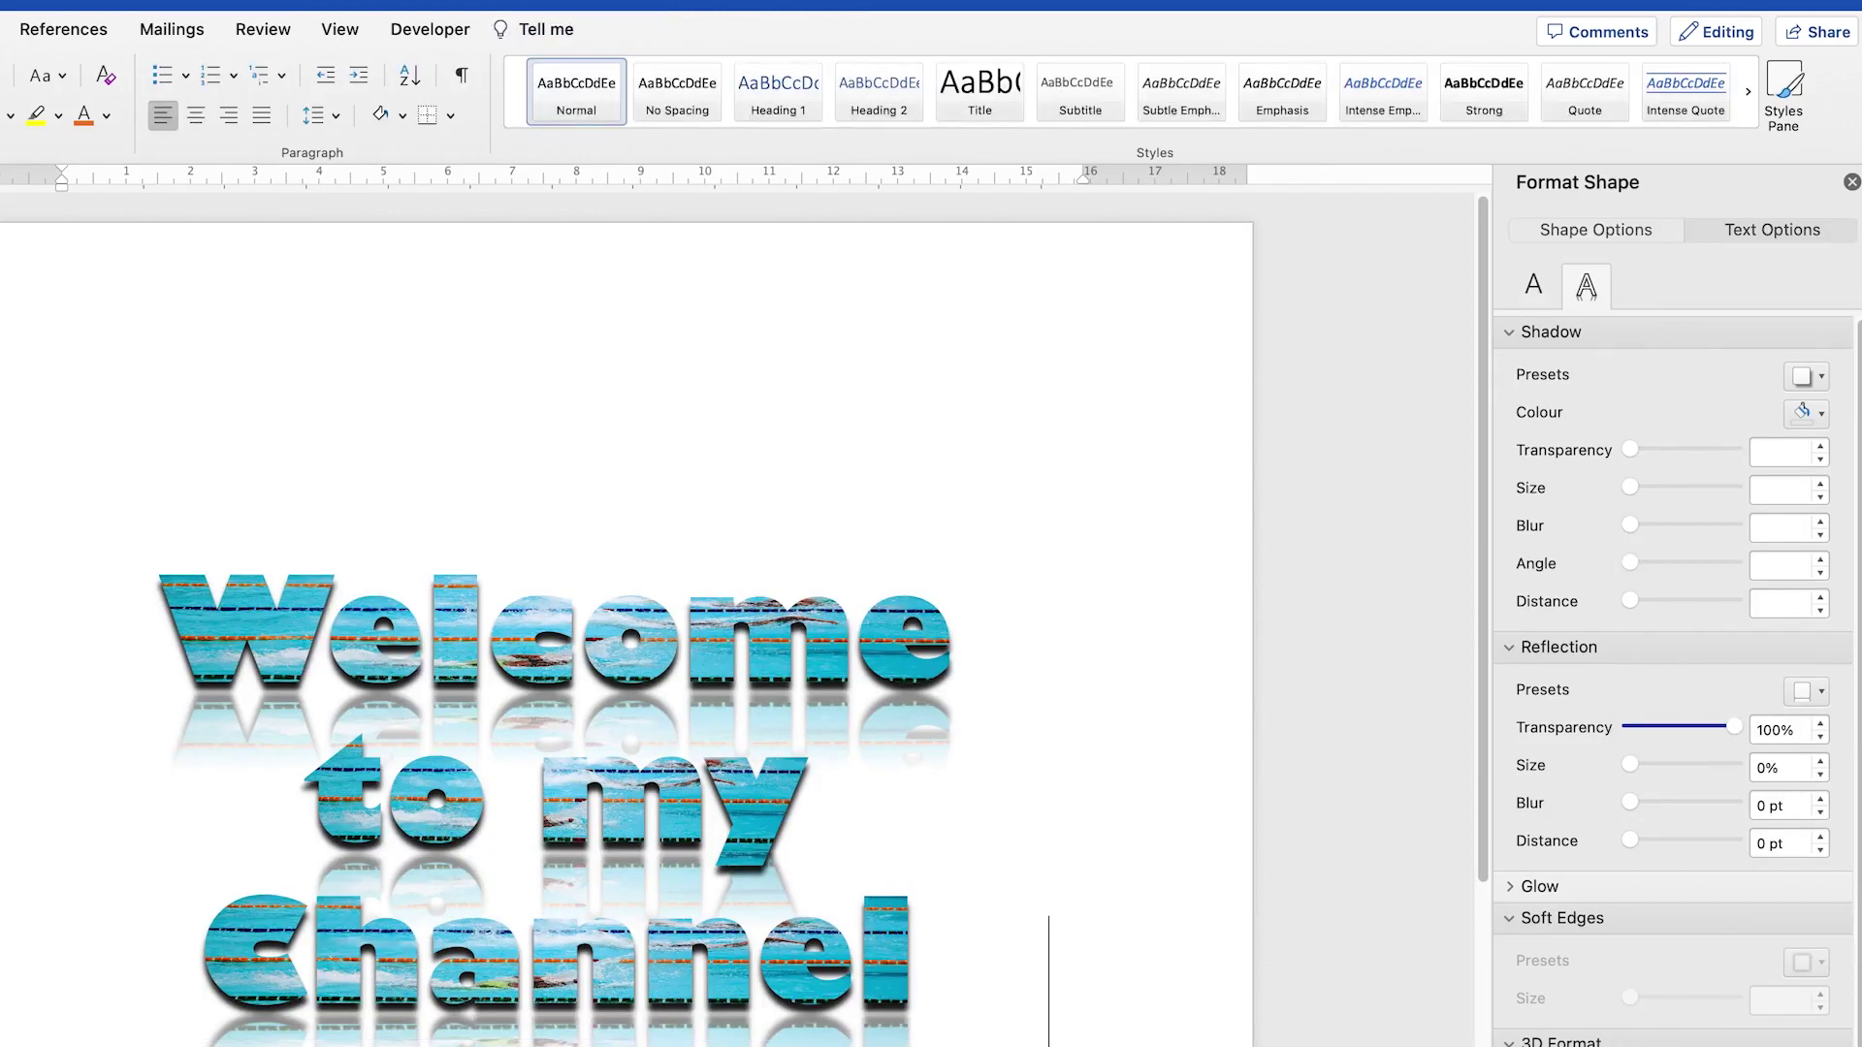